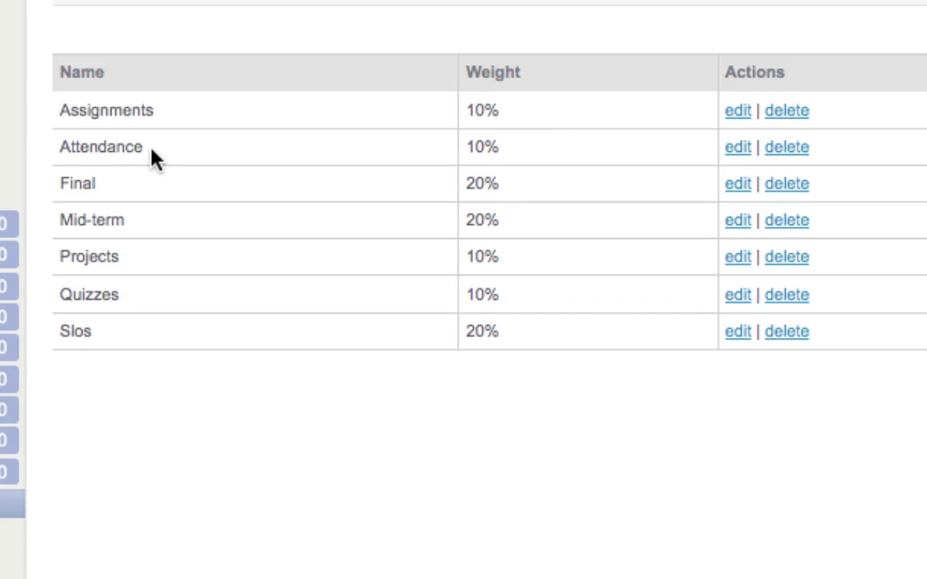
- Delete the Attendance, Mid-term, Projects and Quizzes grading policies from the course
left_click_drag(62, 149, 171, 153)
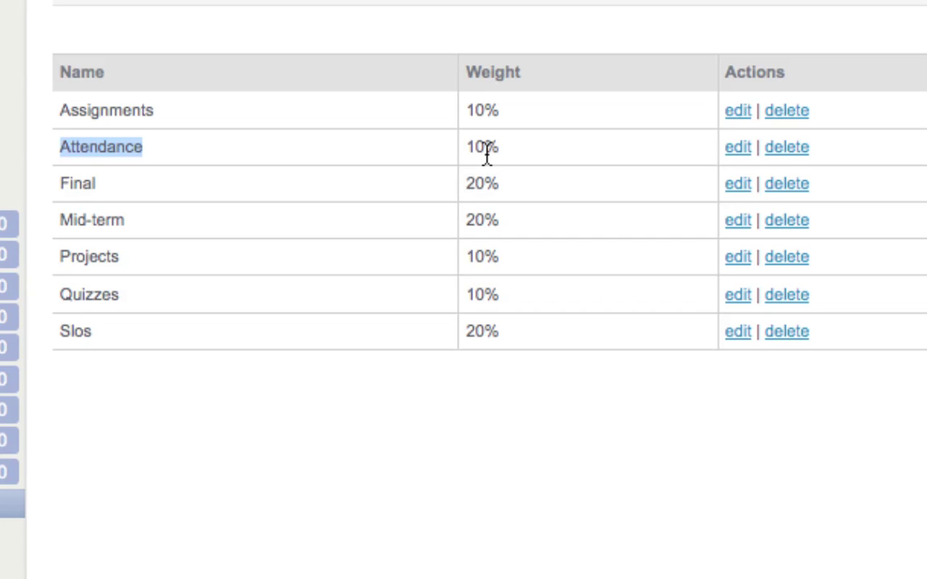
left_click(774, 153)
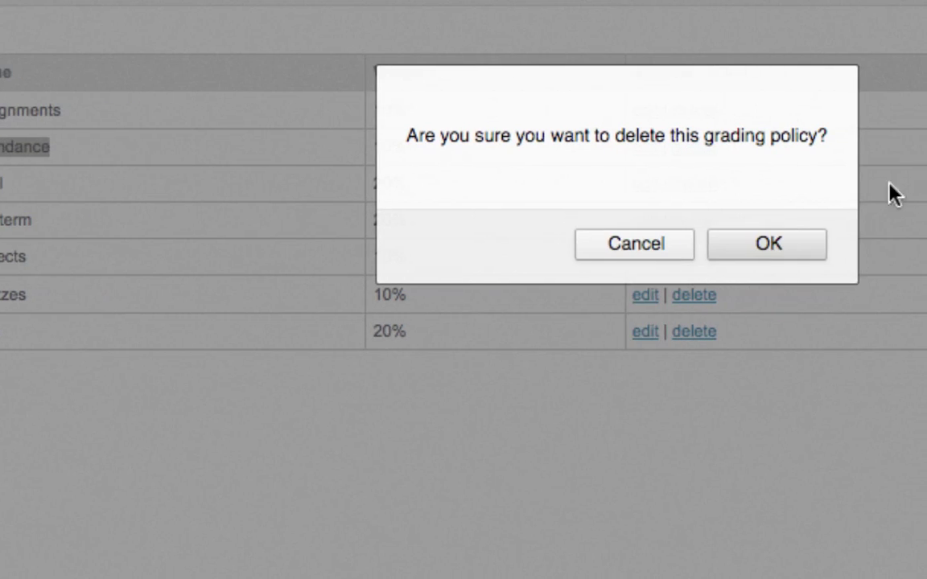
left_click(795, 247)
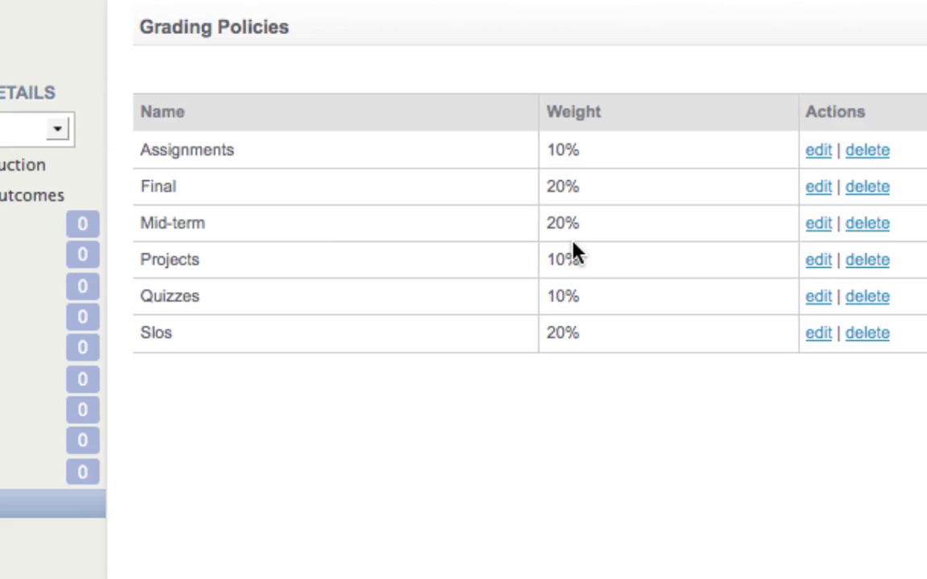
left_click(853, 230)
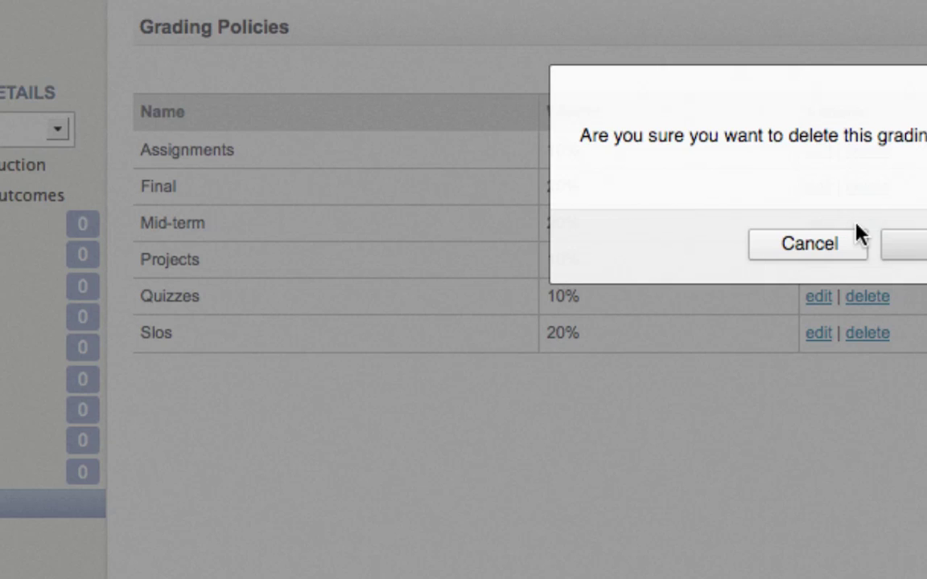
left_click(839, 243)
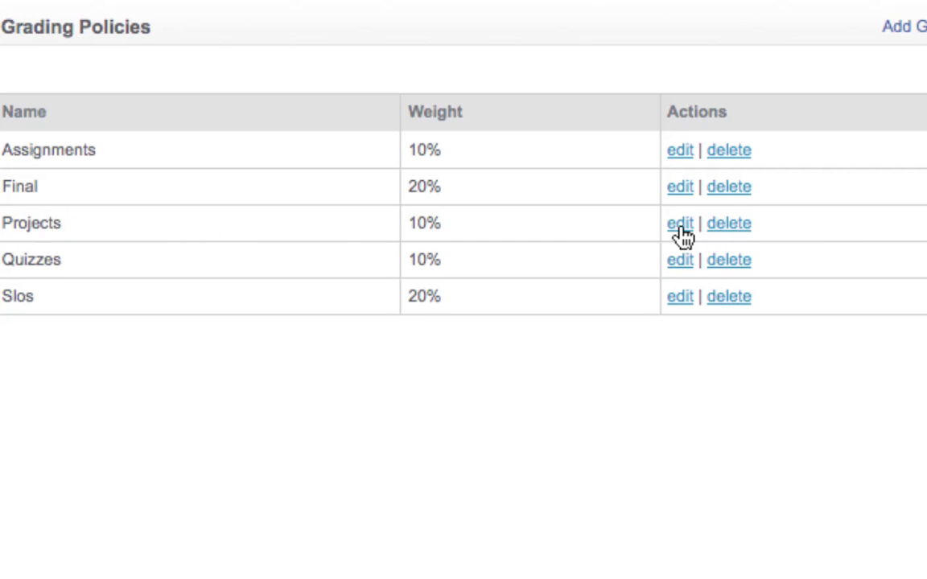
left_click(716, 226)
left_click(788, 248)
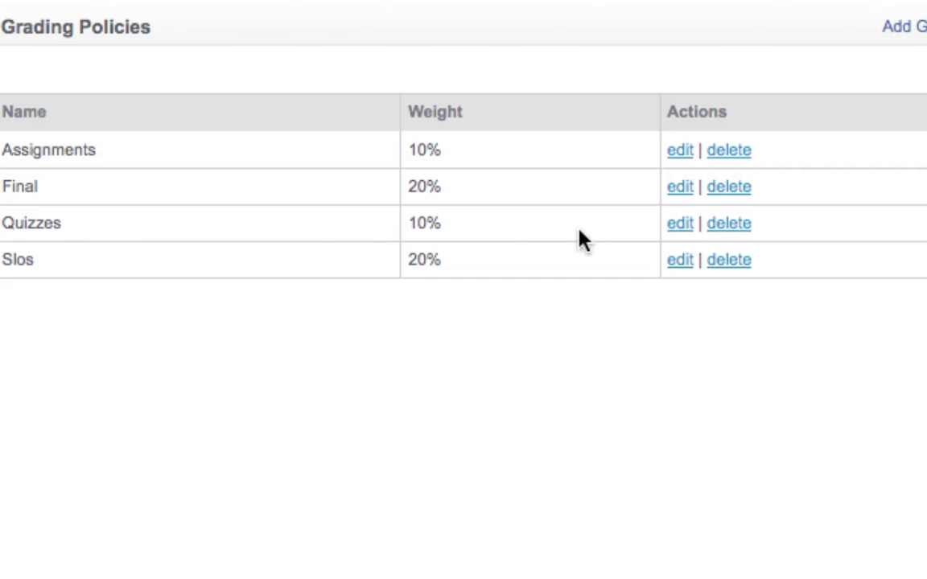
left_click(725, 226)
left_click(798, 251)
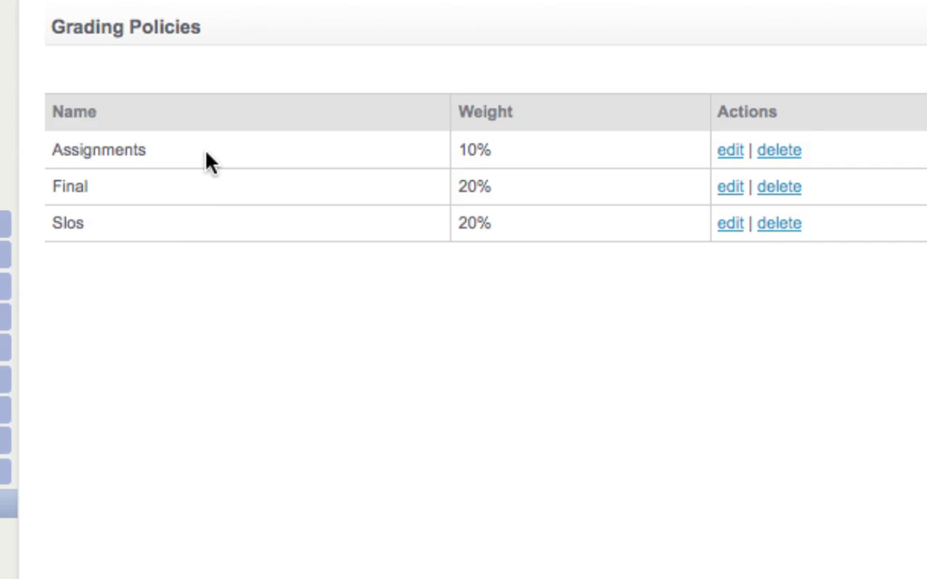
- Open the Assignments grading policy for editing and look over its form
left_click(728, 153)
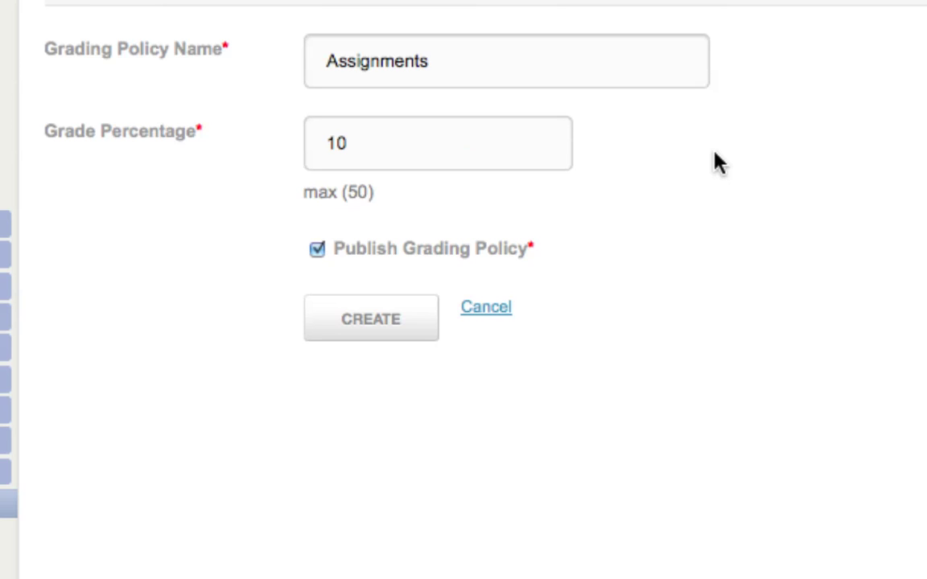
scroll(724, 48, "up", 2)
scroll(728, 7, "up", 2)
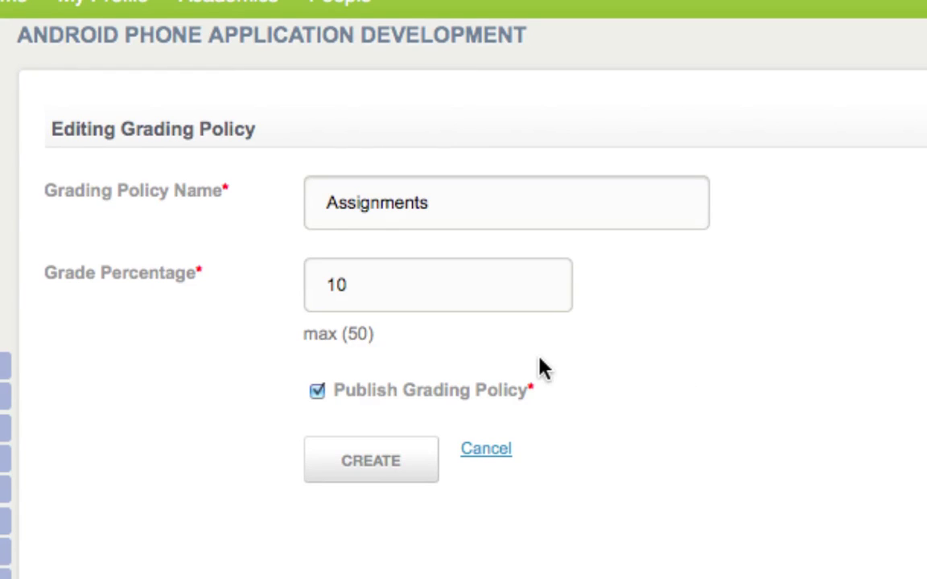
scroll(546, 369, "down", 4)
scroll(566, 577, "down", 6)
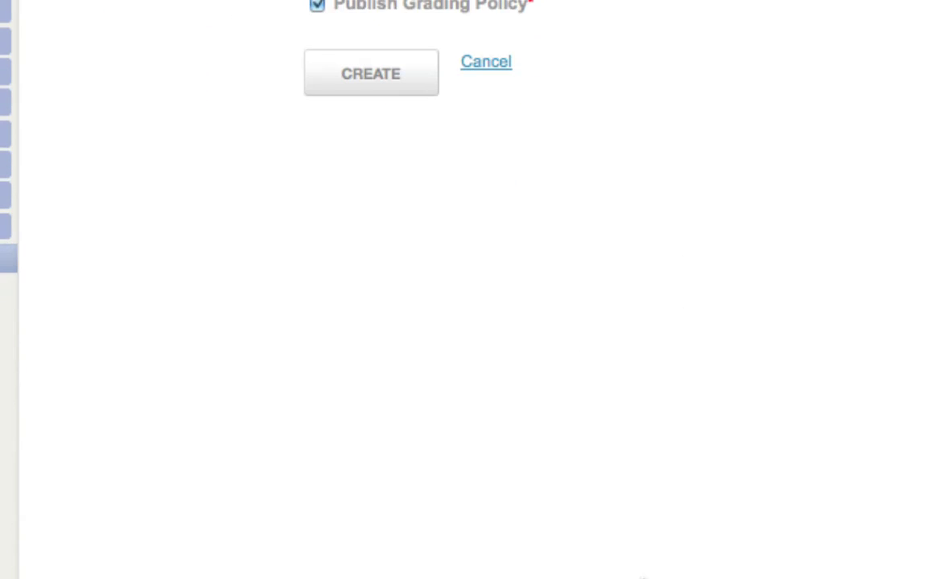
- Switch to the syllabus in Word and check the weight of Programming Projects in the grading table
mouse_move(571, 576)
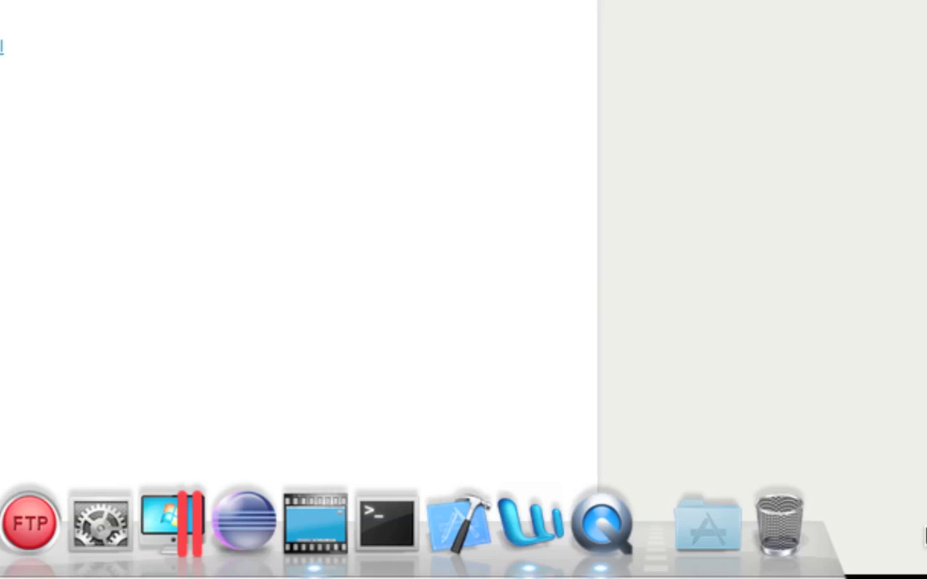
left_click(541, 542)
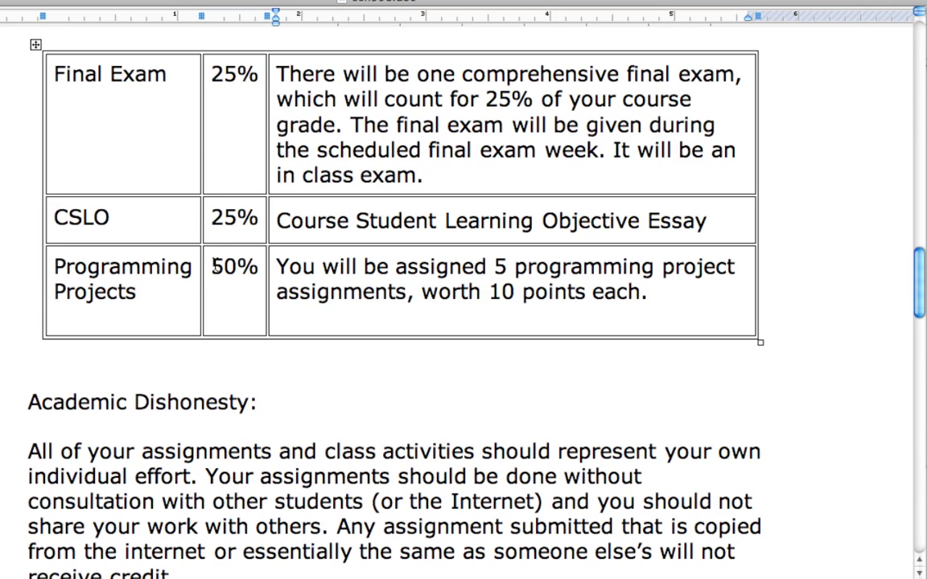
left_click_drag(210, 268, 243, 275)
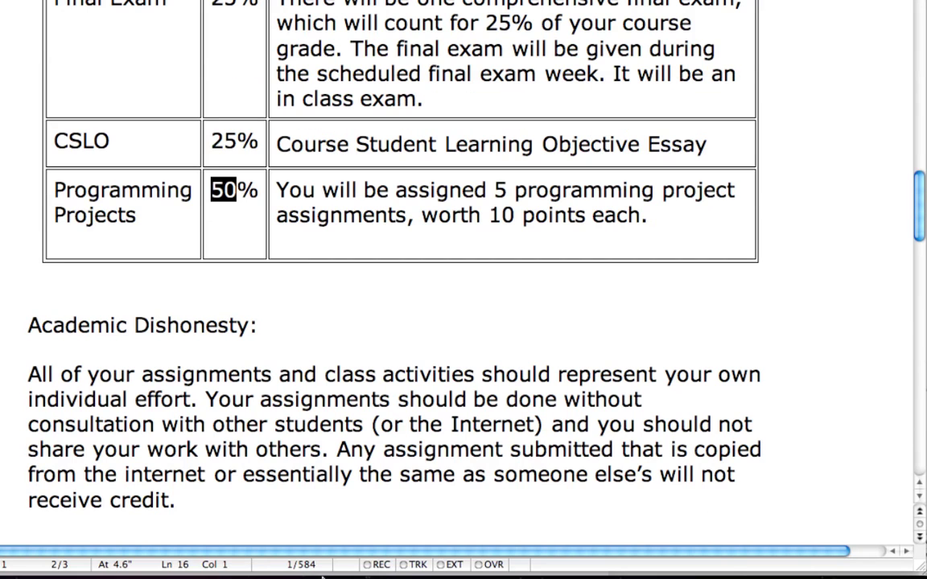
- Switch back to Firefox and save the Assignments grading policy with a grade percentage of 50
left_click(144, 536)
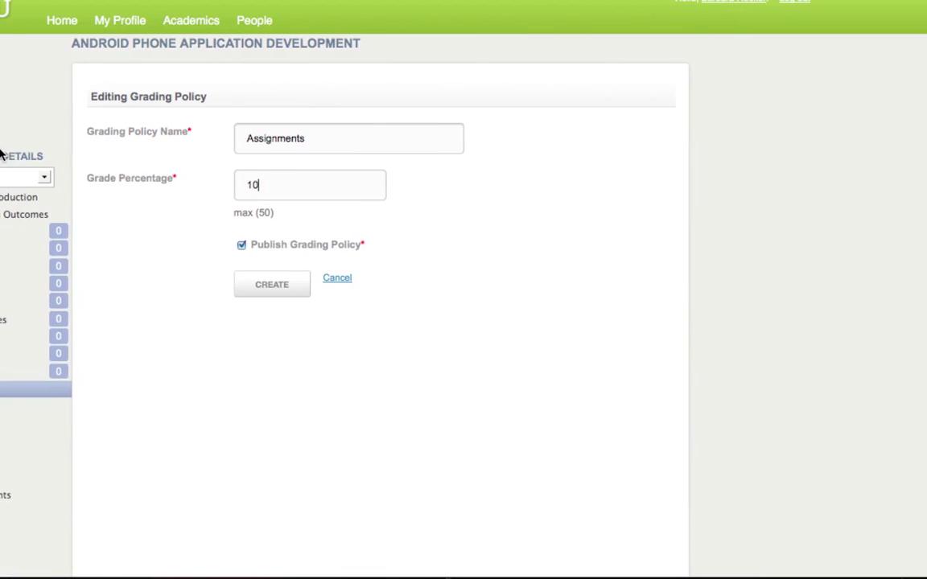
left_click(289, 184)
key("BackSpace")
key("BackSpace")
type("50")
left_click(273, 285)
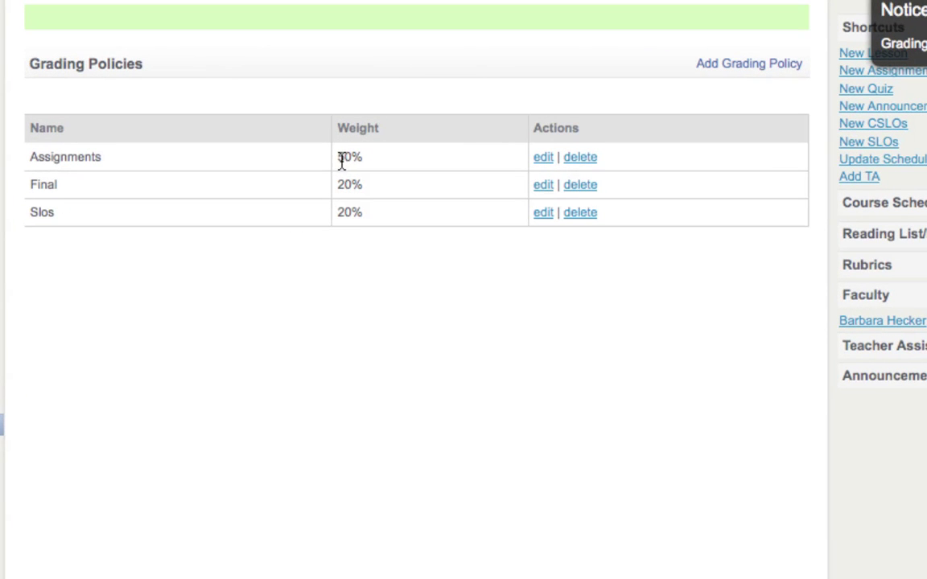
left_click_drag(339, 158, 352, 159)
- Set the Final grading policy's grade percentage to 25 and save it
left_click(543, 187)
left_click(333, 167)
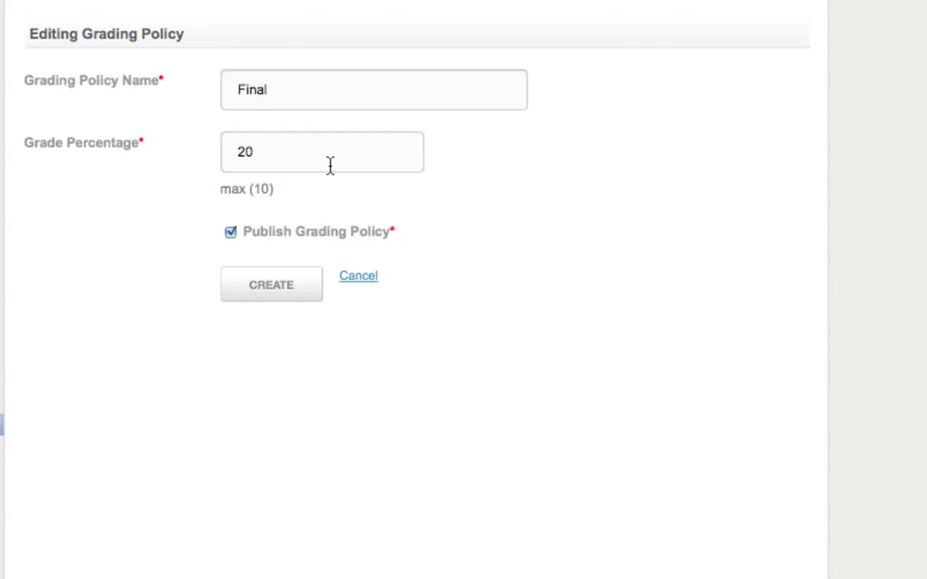
key("BackSpace")
type("5")
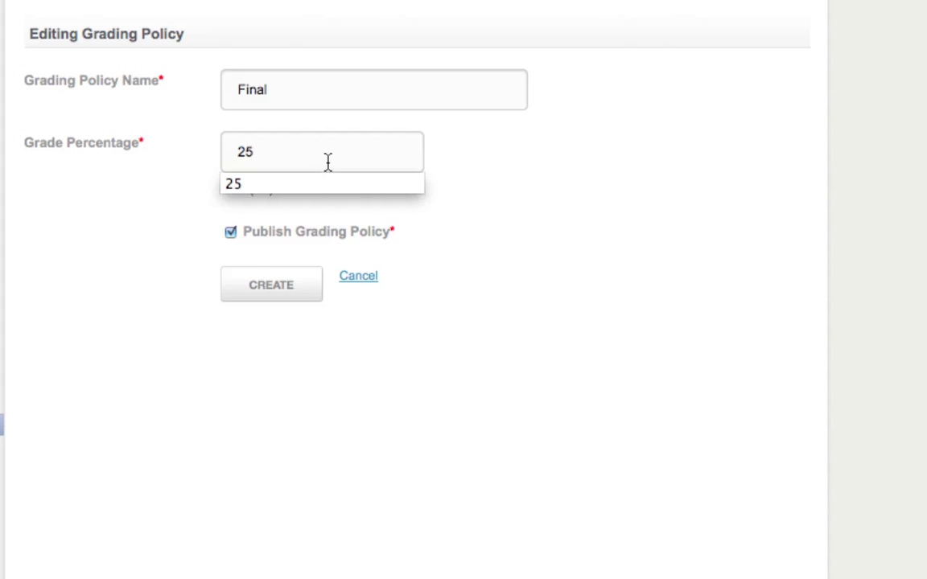
left_click(282, 289)
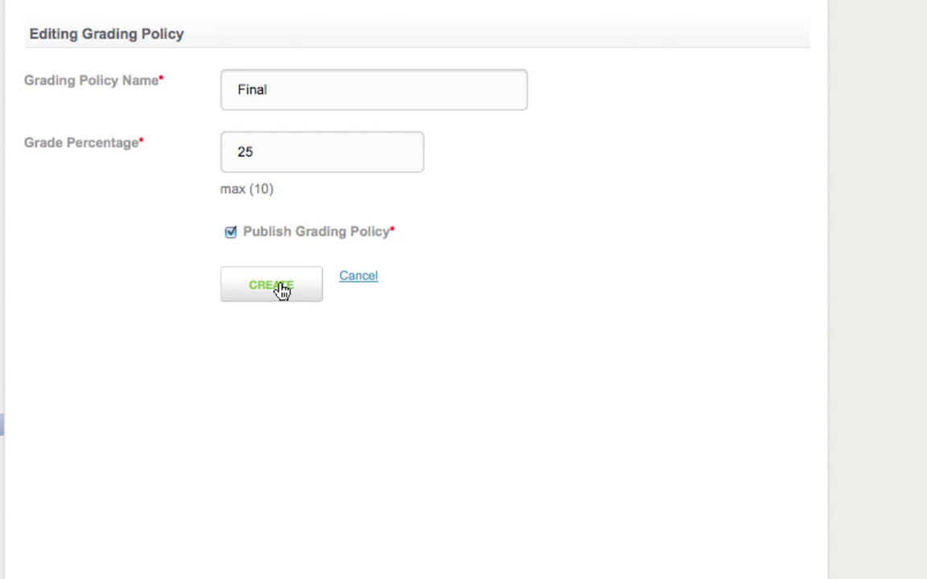
left_click(281, 288)
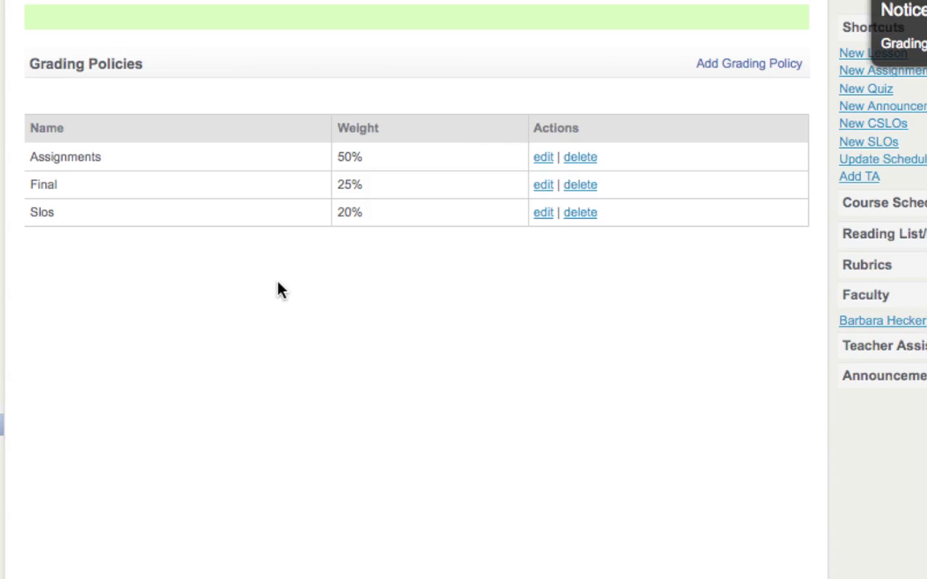
- Set the Slos grading policy's grade percentage to 25 and save it
left_click(543, 214)
left_click(325, 160)
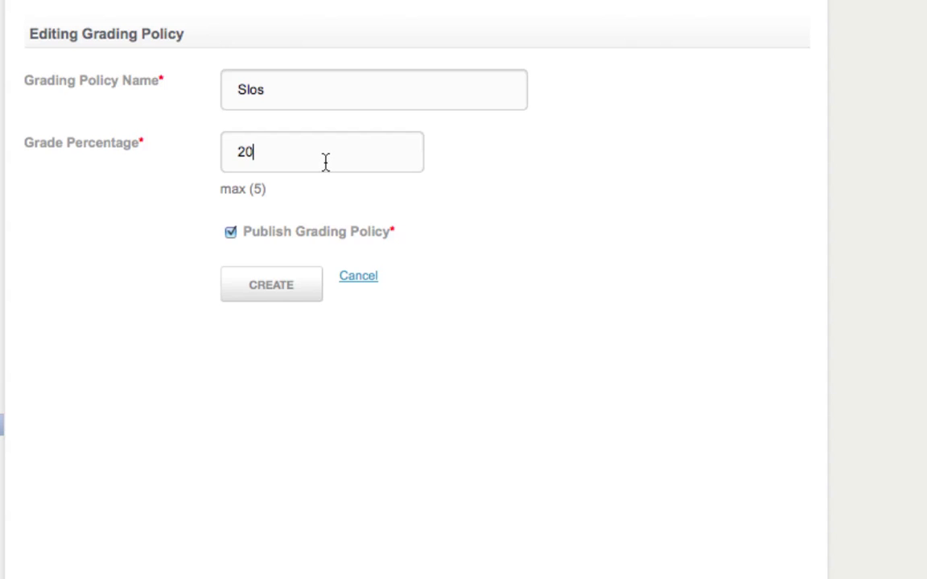
key("BackSpace")
type("5")
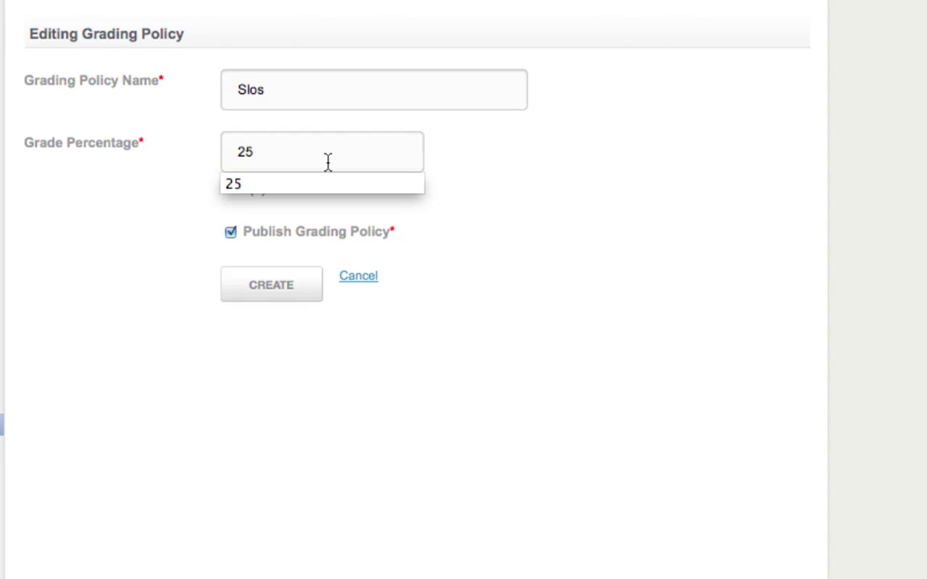
left_click(287, 296)
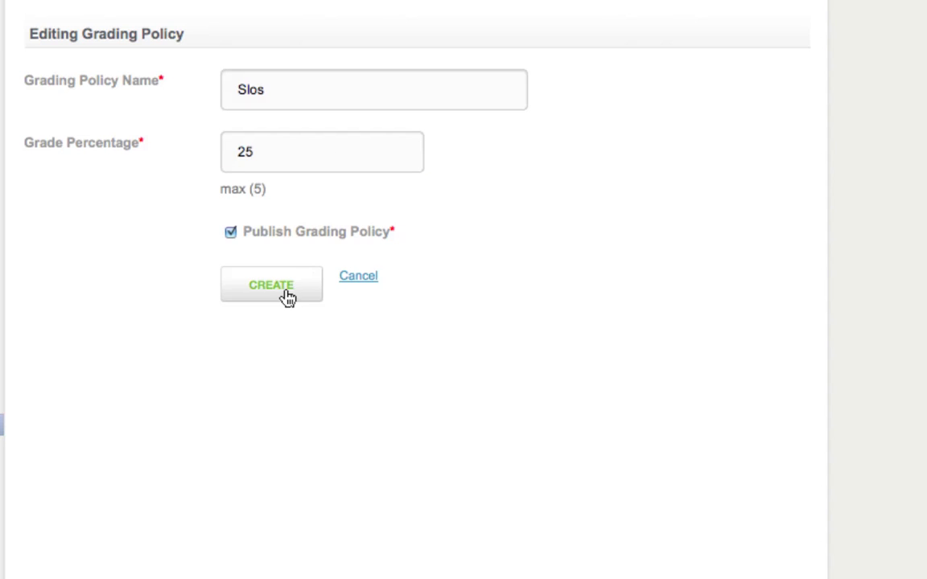
left_click(287, 296)
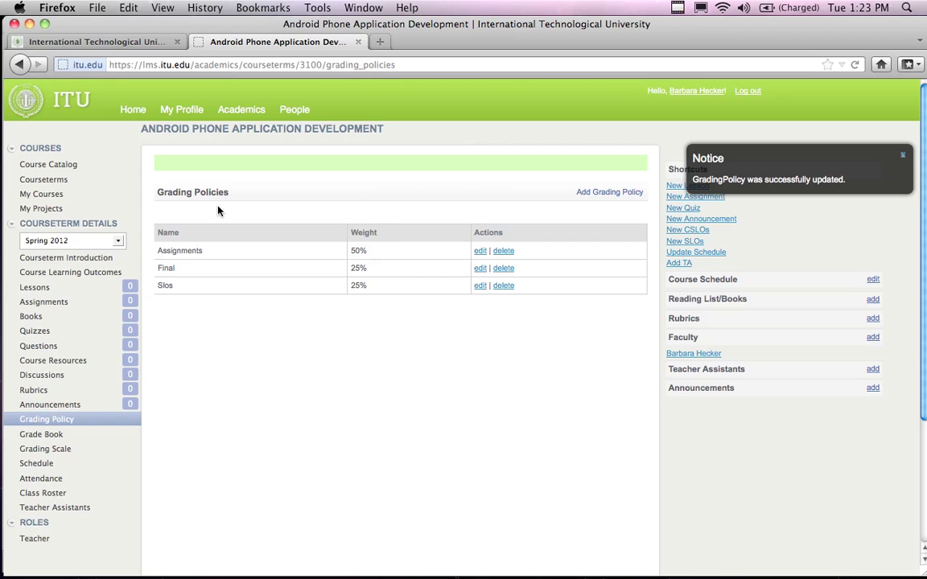
- Open the course's grade book and review its weighted category, total score and grade columns
scroll(217, 209, "down", 1)
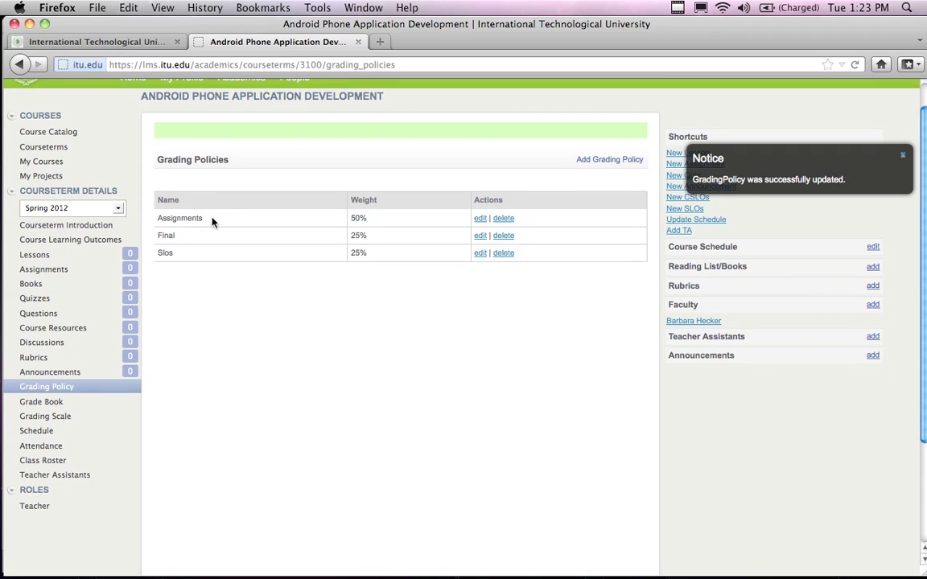
left_click(46, 406)
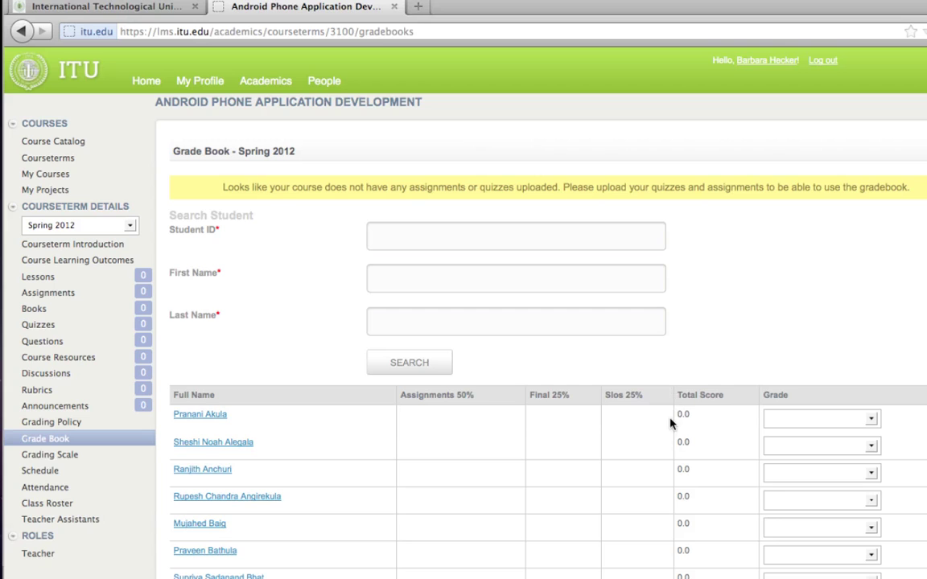
scroll(576, 431, "down", 5)
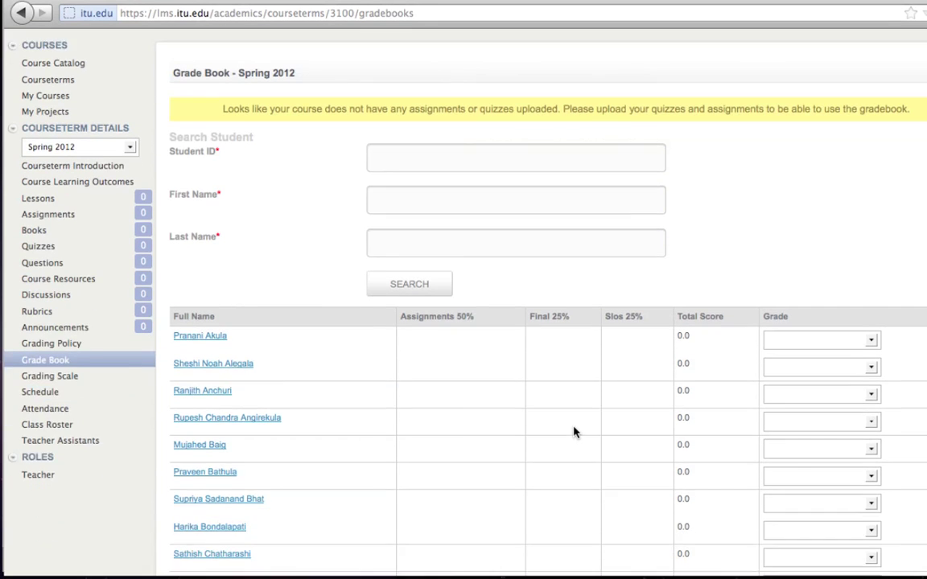
scroll(575, 432, "down", 1)
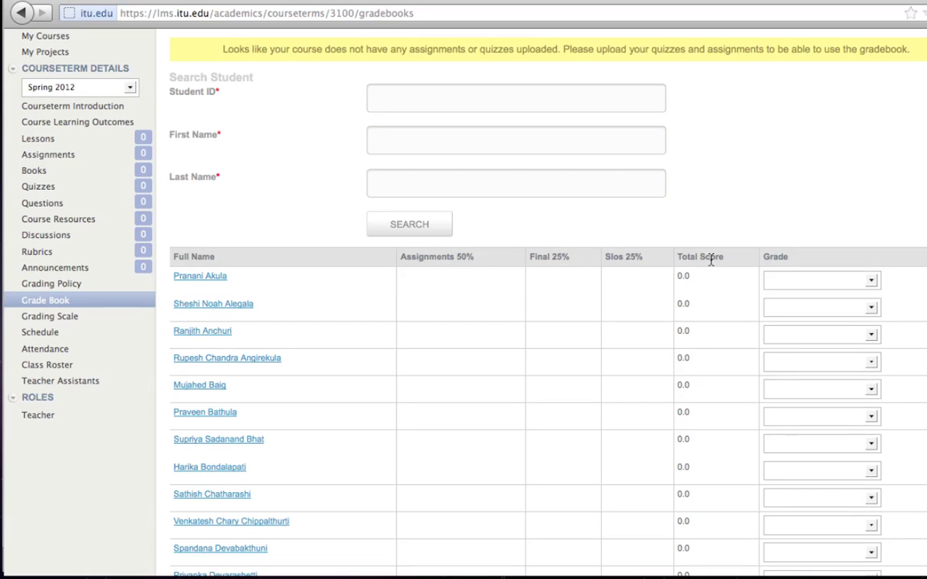
scroll(702, 289, "up", 3)
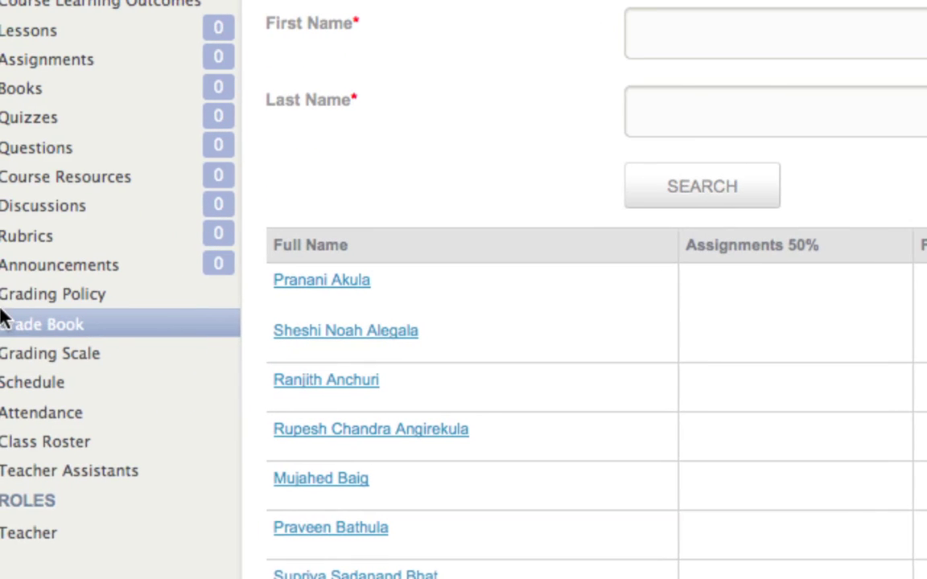
- Review the course's grading scale from A+ to F and return to the grading policies
left_click(103, 362)
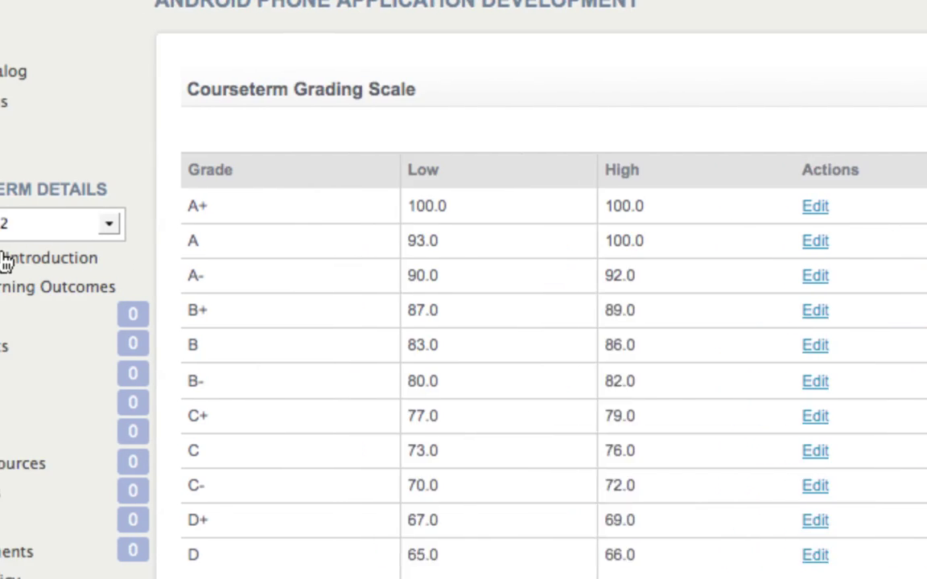
scroll(32, 256, "down", 5)
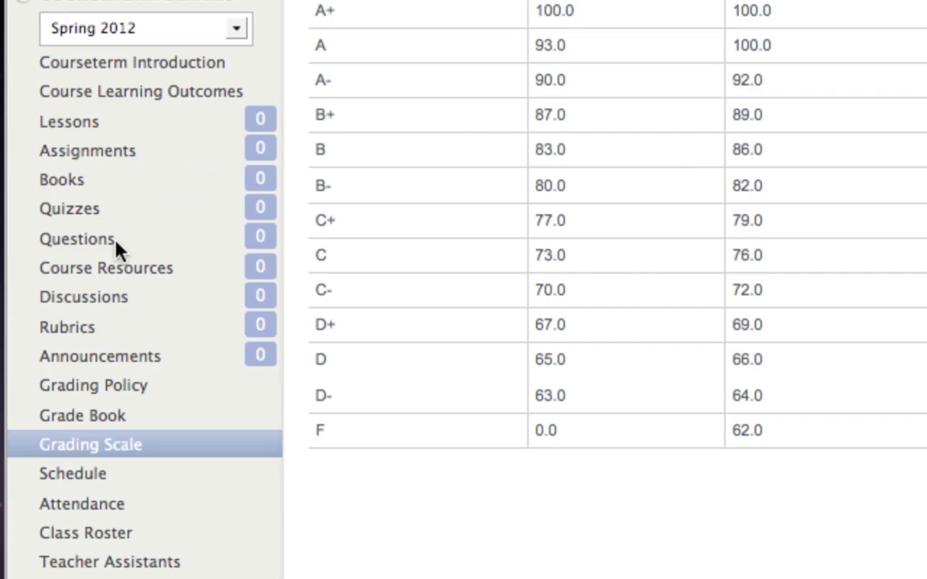
scroll(119, 250, "down", 3)
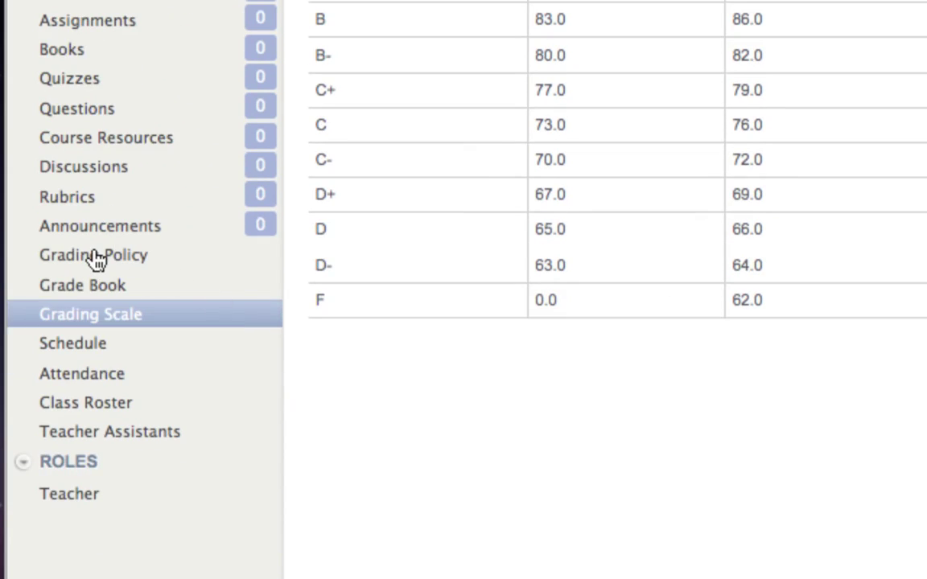
left_click(95, 258)
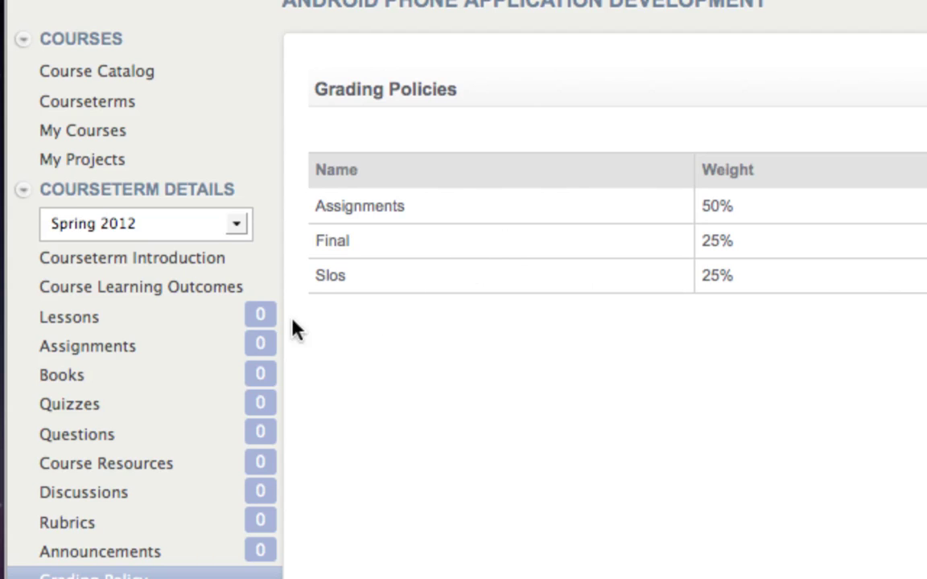
- Create an assignment group named Programming Assignments worth 50% of the course, and look at its edit form without changing it
left_click(93, 354)
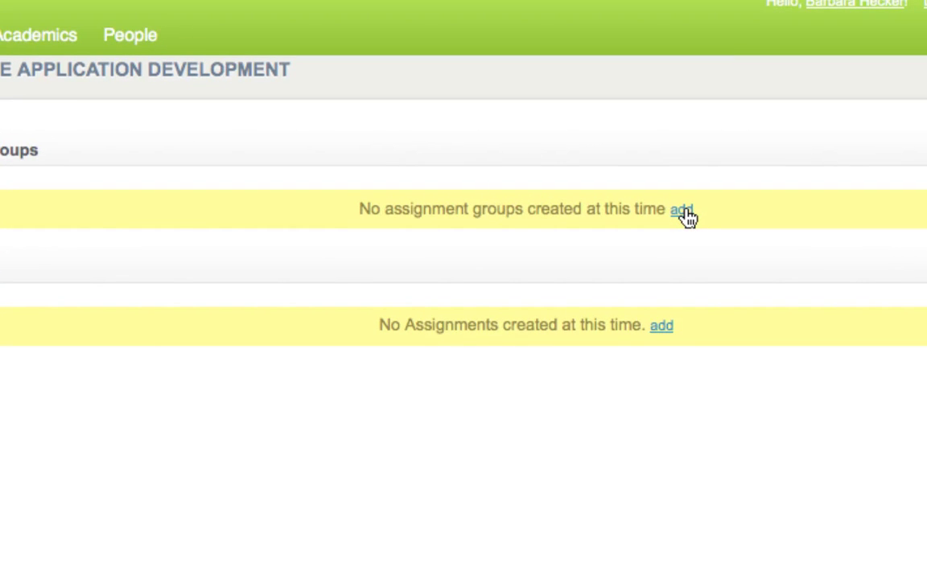
left_click(684, 211)
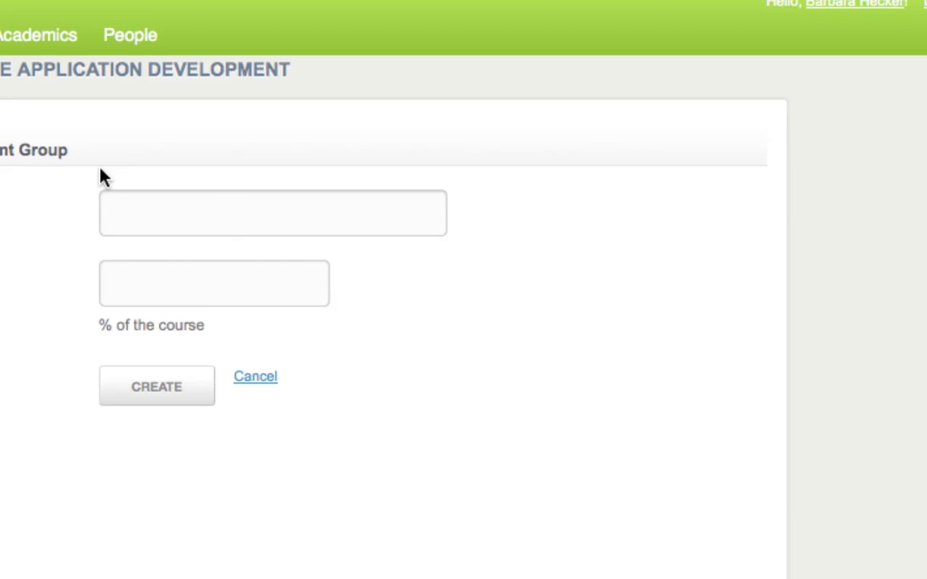
left_click(355, 206)
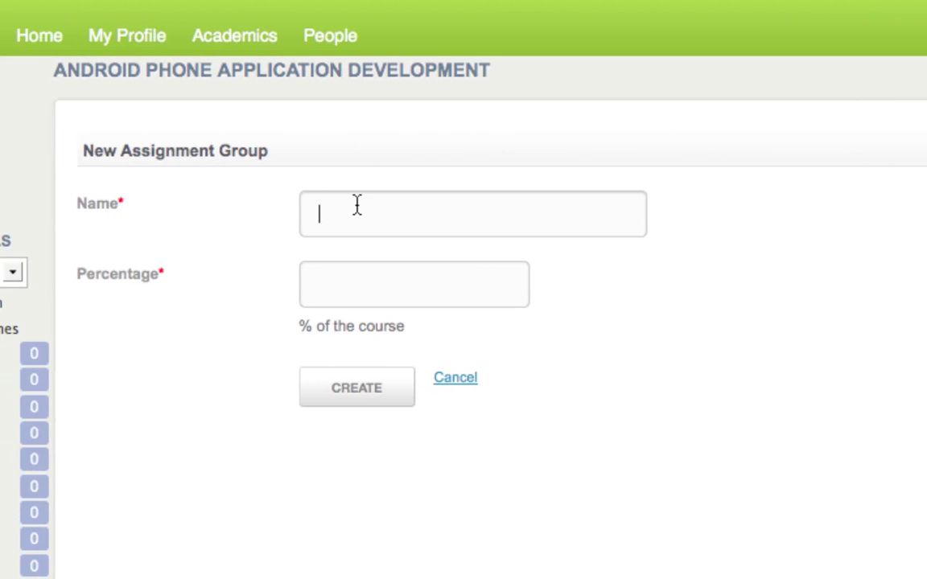
type("P")
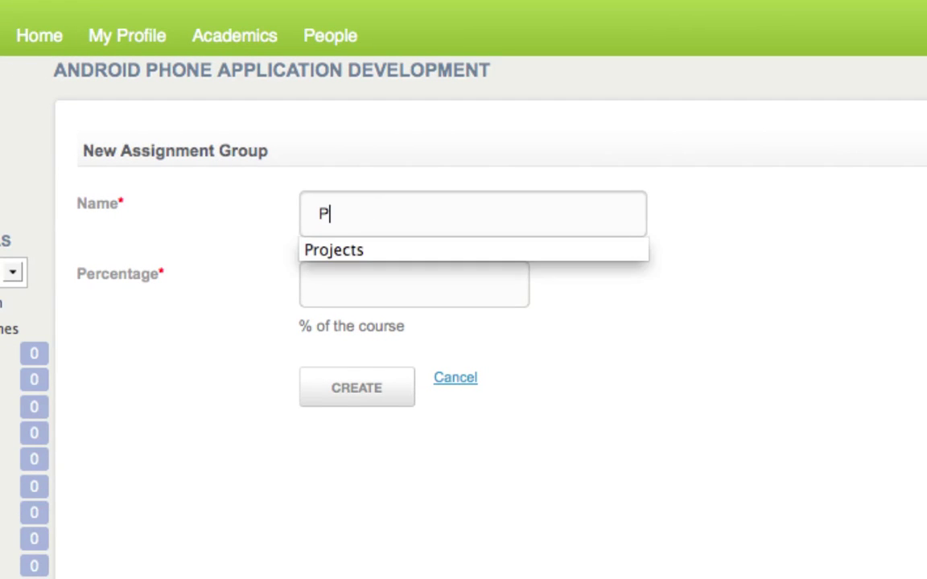
type("rogramming As")
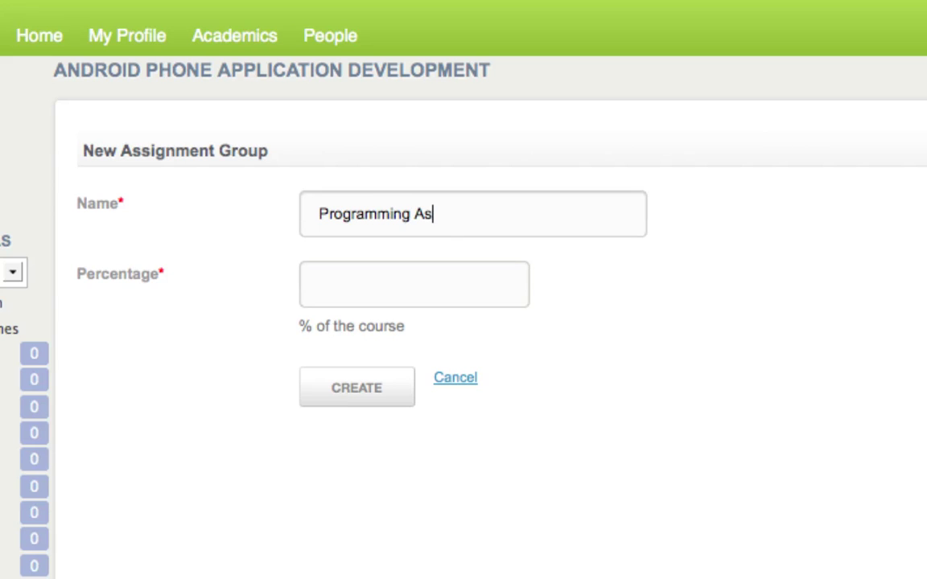
type("signments")
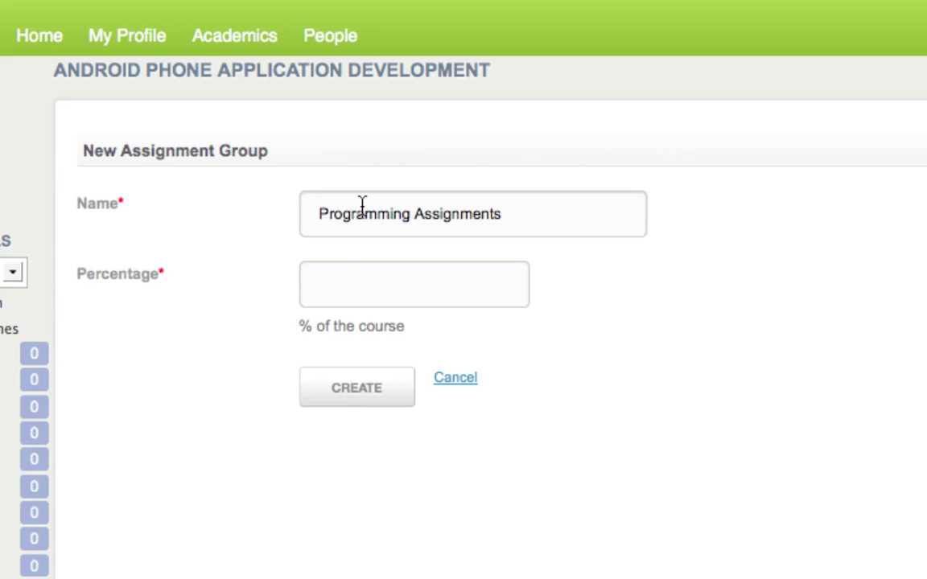
left_click(357, 297)
type("50")
left_click(381, 392)
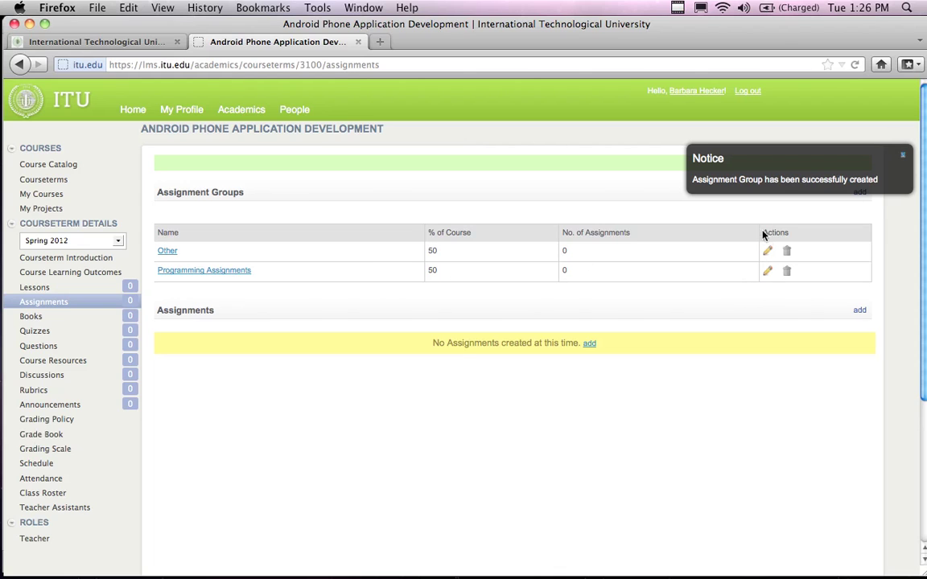
left_click(767, 273)
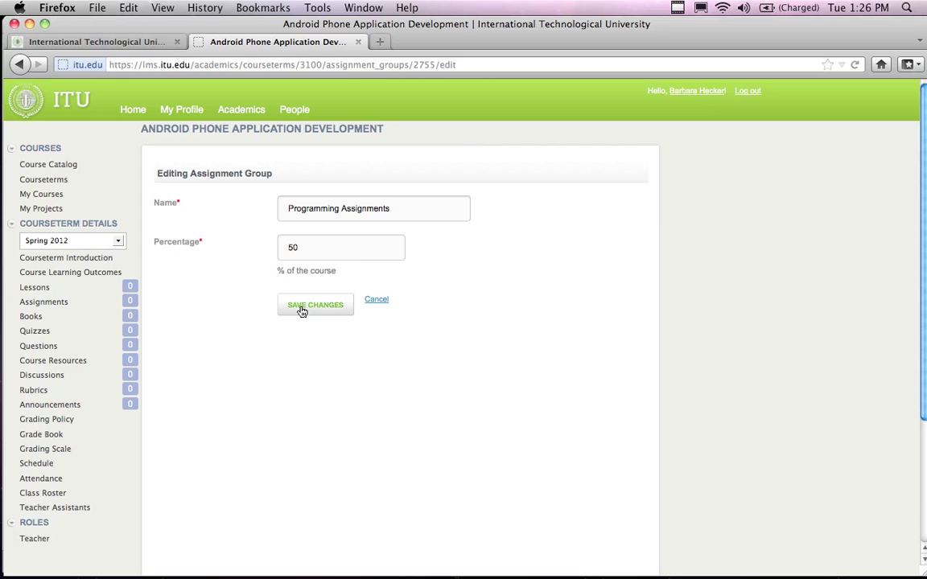
left_click(378, 301)
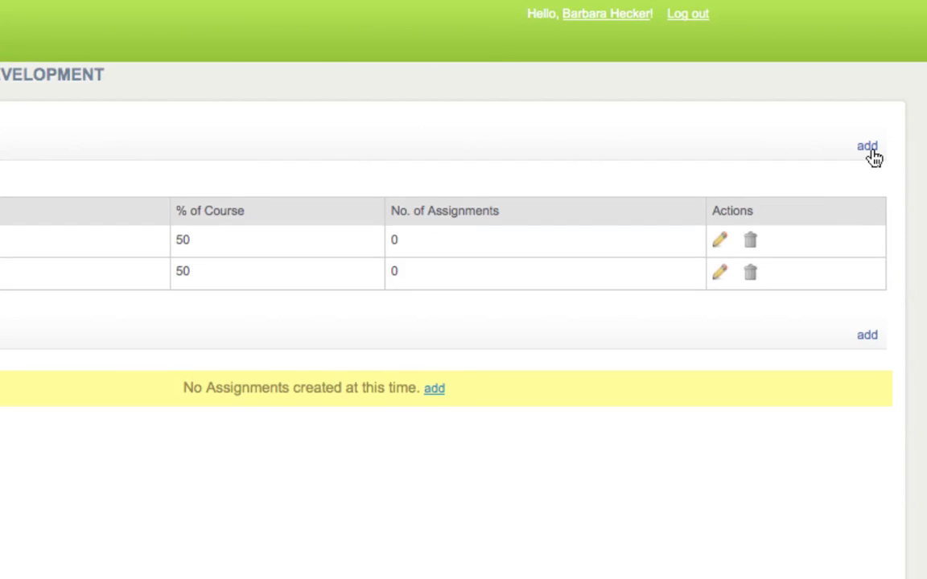
- Create an assignment group named Final Exam worth 25% of the course
left_click(869, 148)
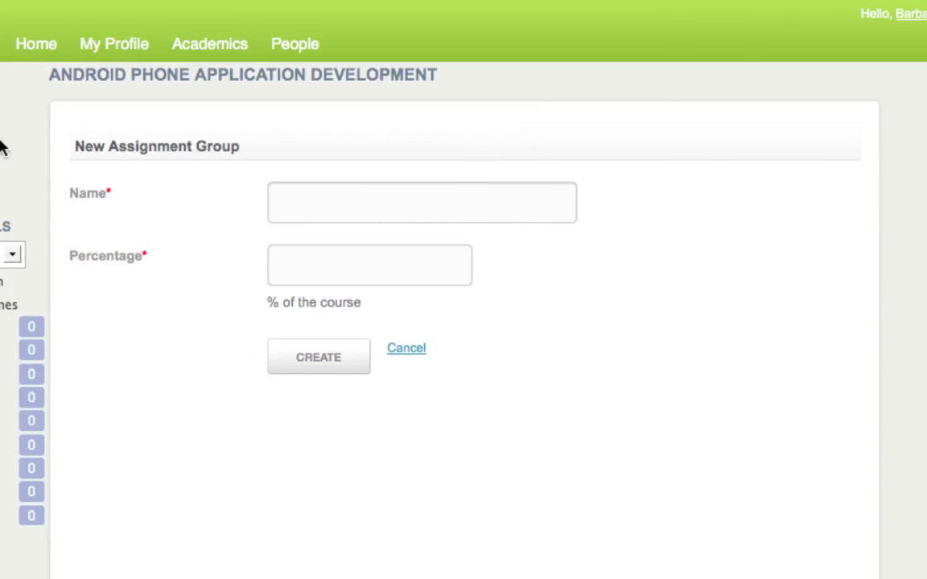
left_click(309, 196)
type("Fi")
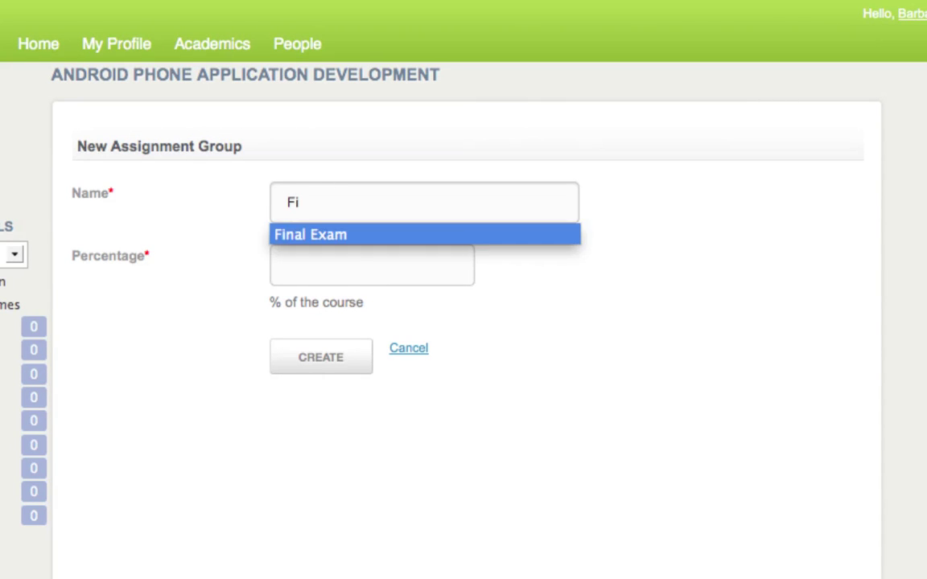
left_click(310, 234)
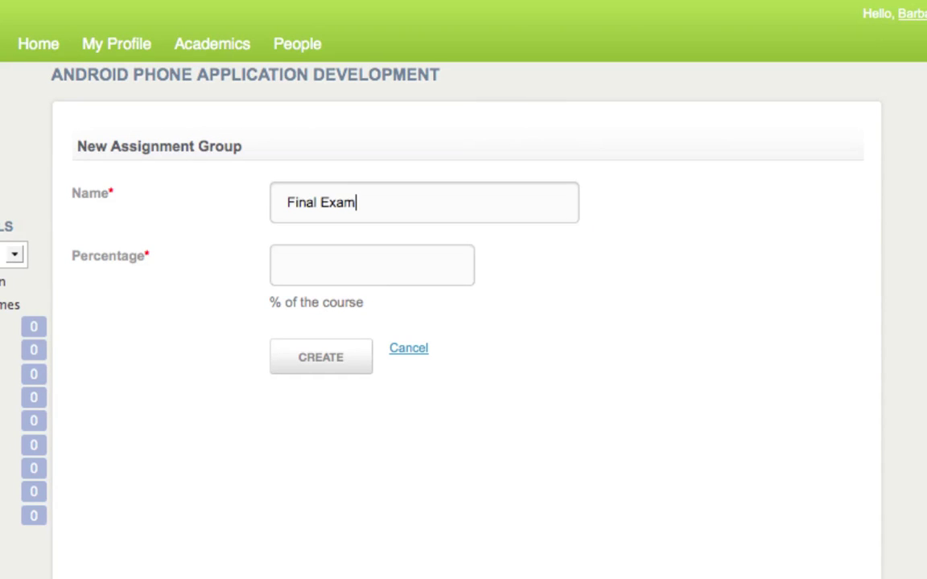
type("25")
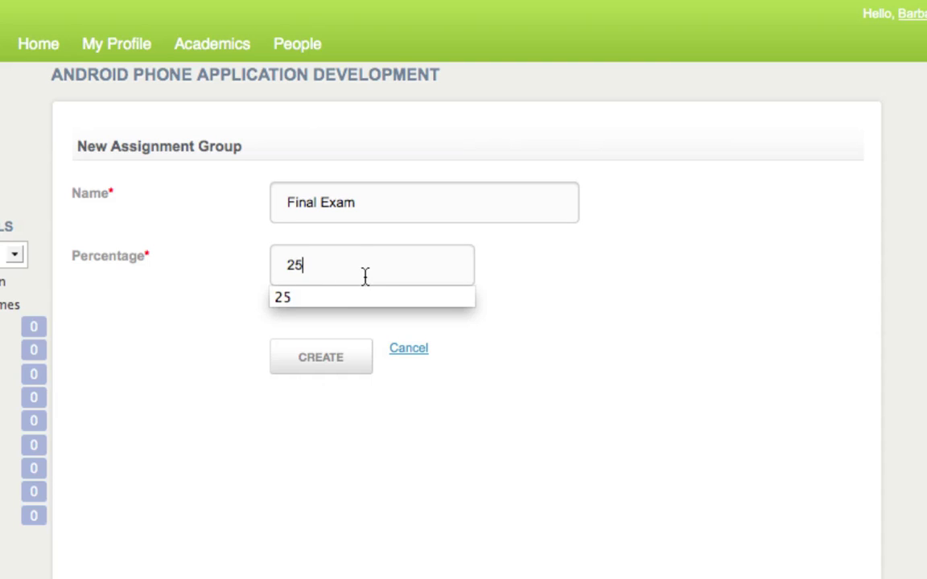
left_click(511, 281)
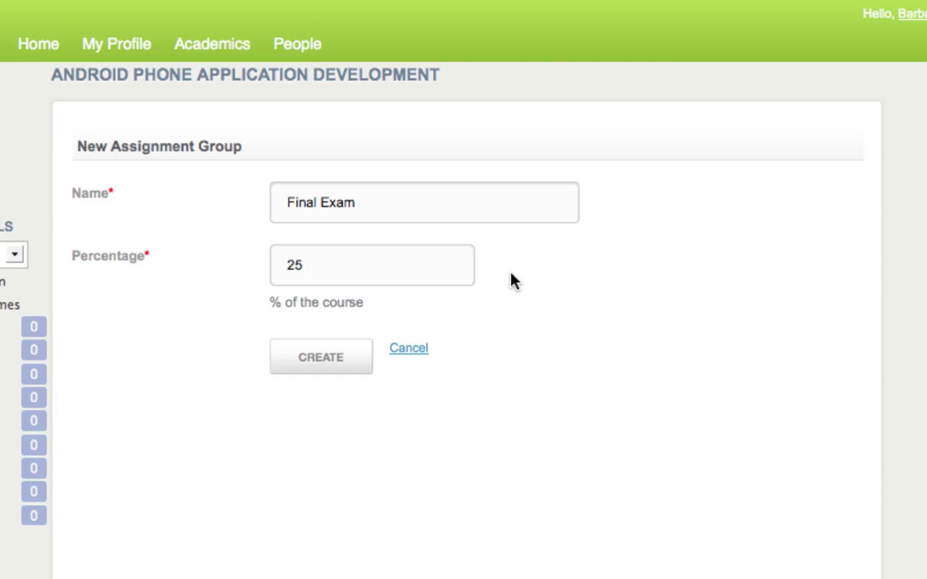
left_click(336, 360)
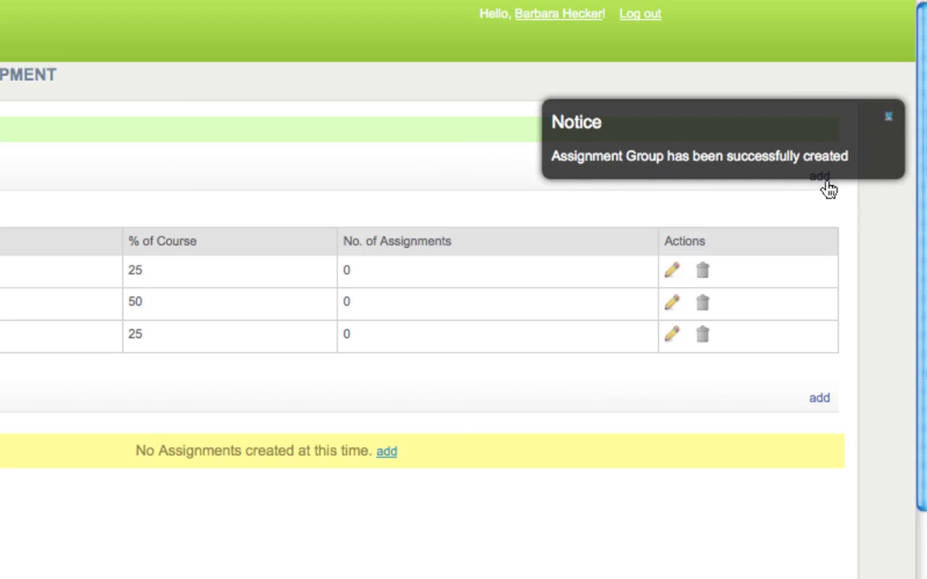
- Create an assignment group named CSLO worth 25% of the course
left_click(826, 185)
left_click(307, 201)
type("CSLO")
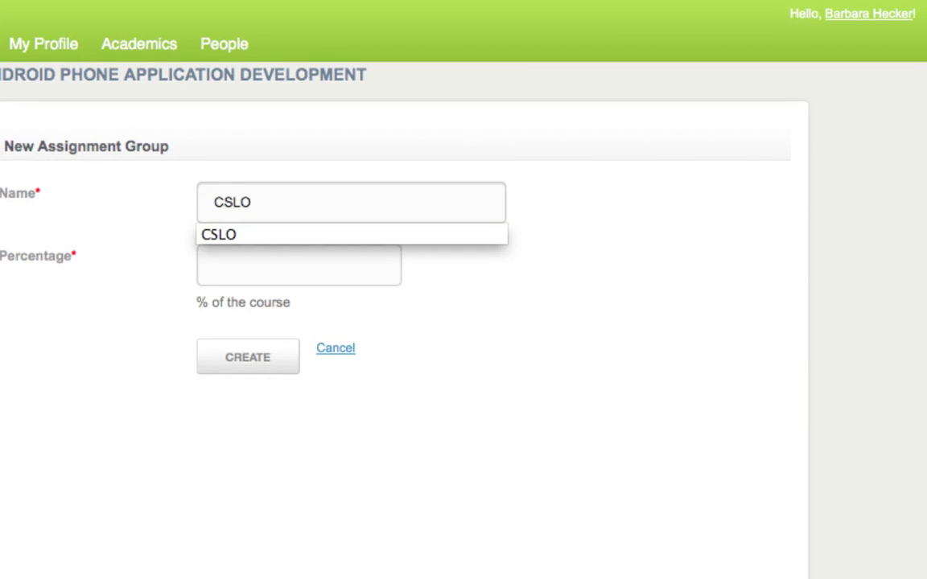
key("Down")
key("Return")
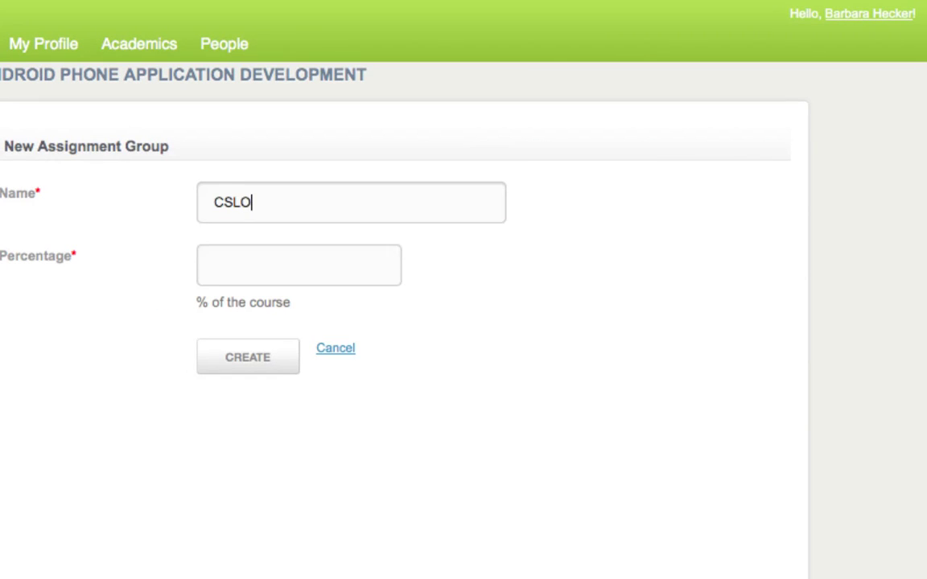
left_click(471, 277)
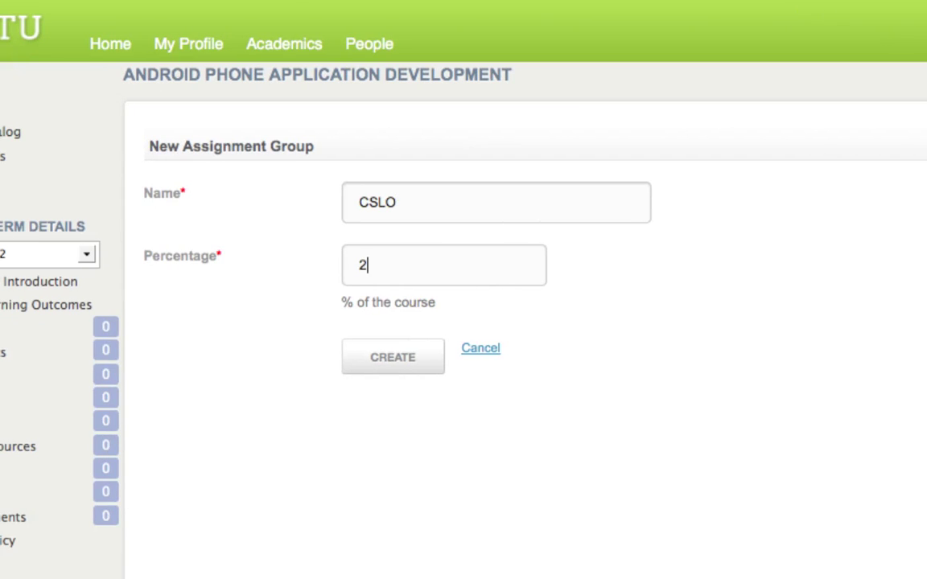
type("25")
left_click(474, 291)
left_click(390, 361)
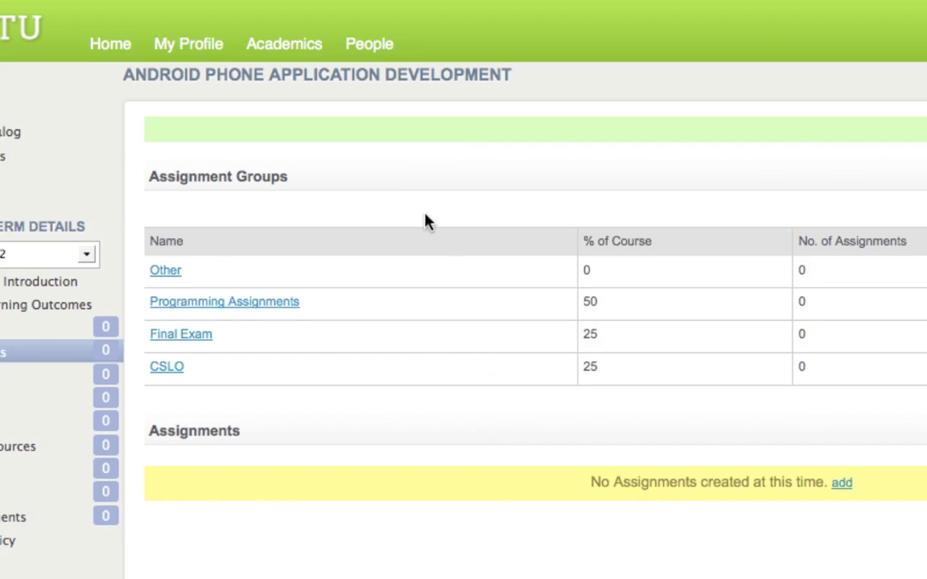
left_click_drag(236, 176, 286, 177)
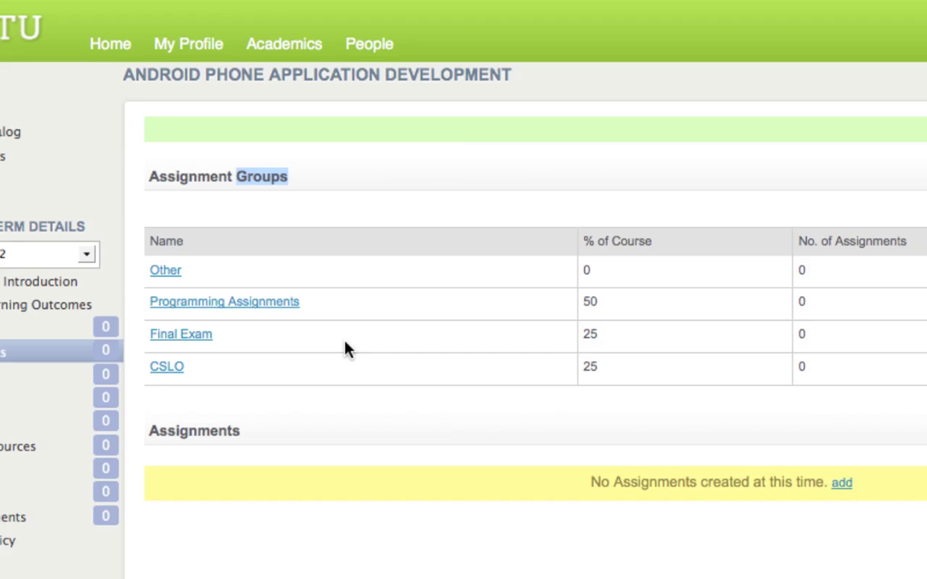
left_click(382, 317)
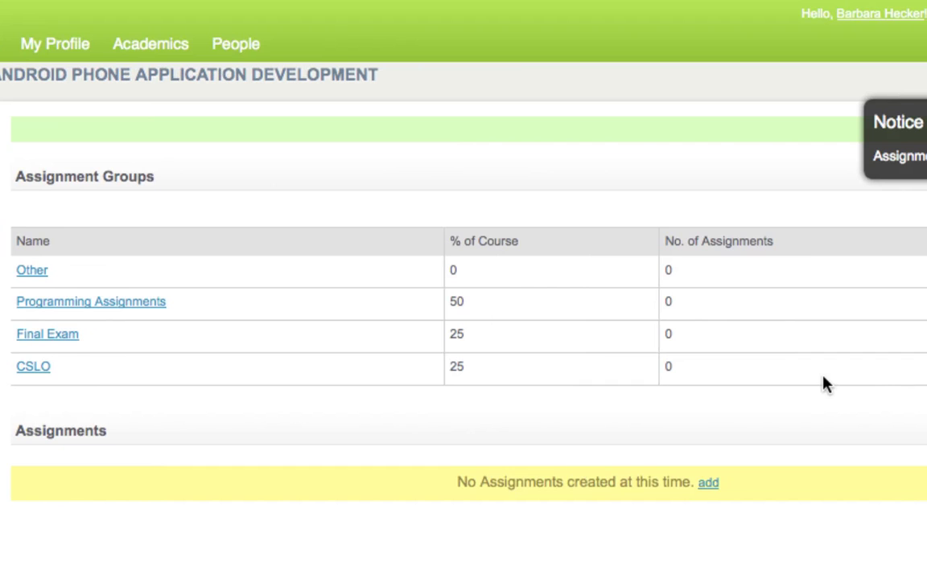
- Start a new assignment using the Assignments grading policy and the Programming Assignments group
scroll(697, 504, "down", 2)
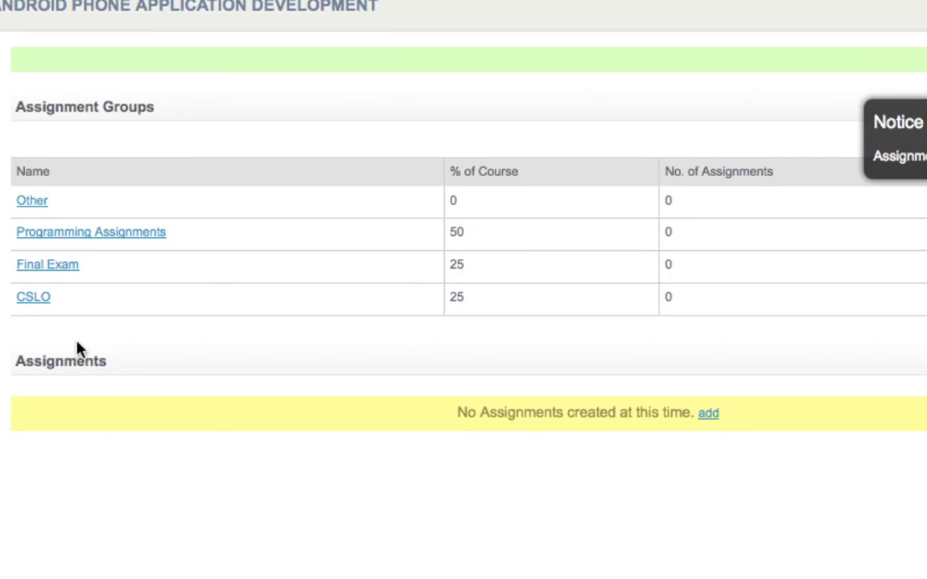
left_click(708, 413)
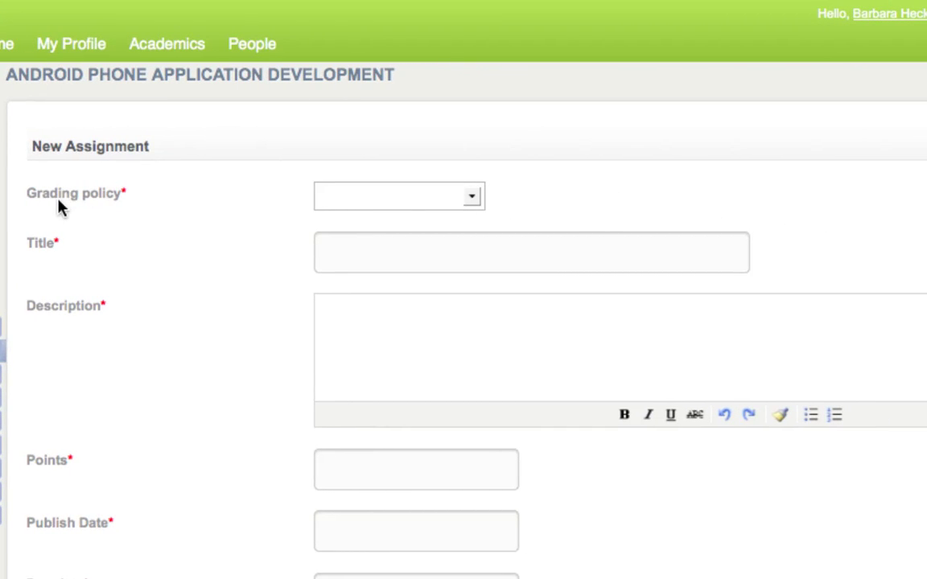
left_click(473, 198)
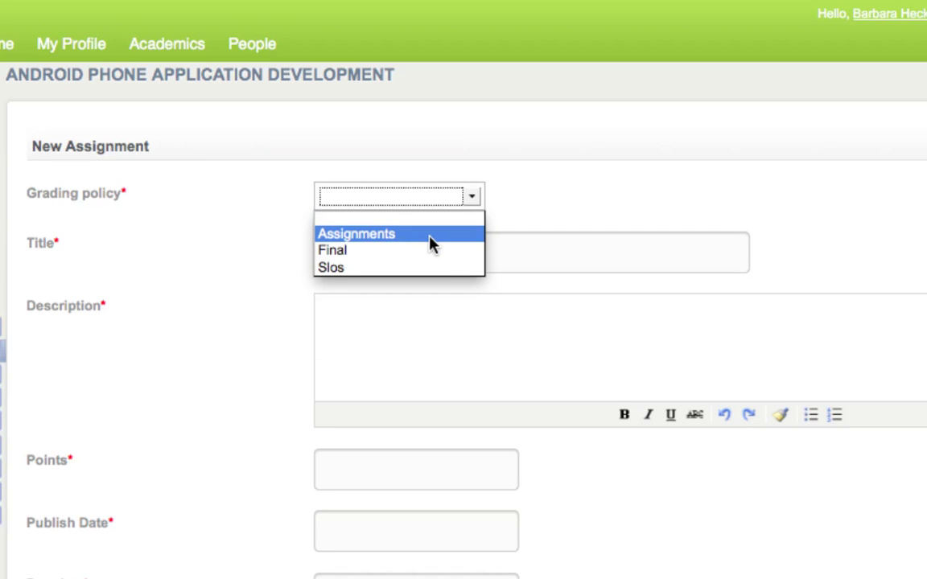
left_click(368, 238)
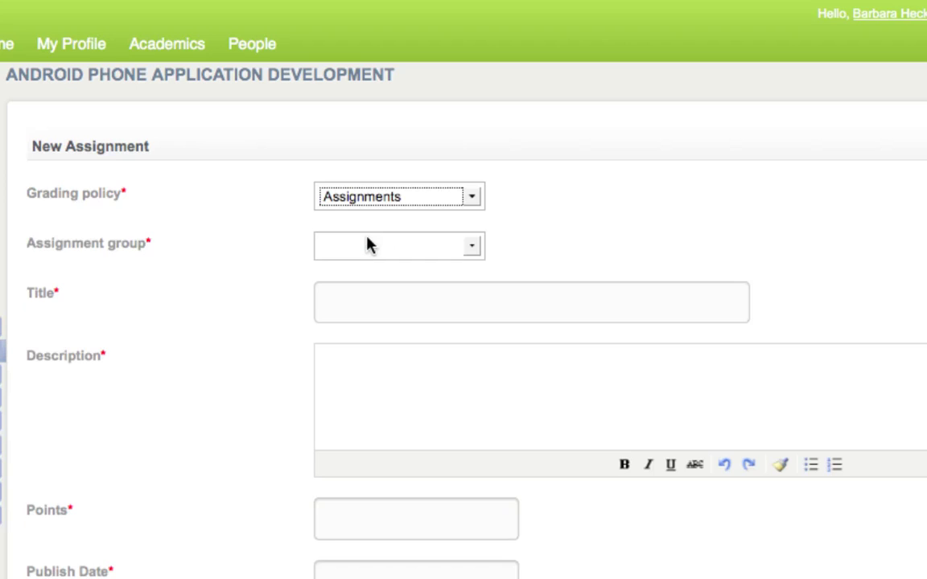
left_click(474, 249)
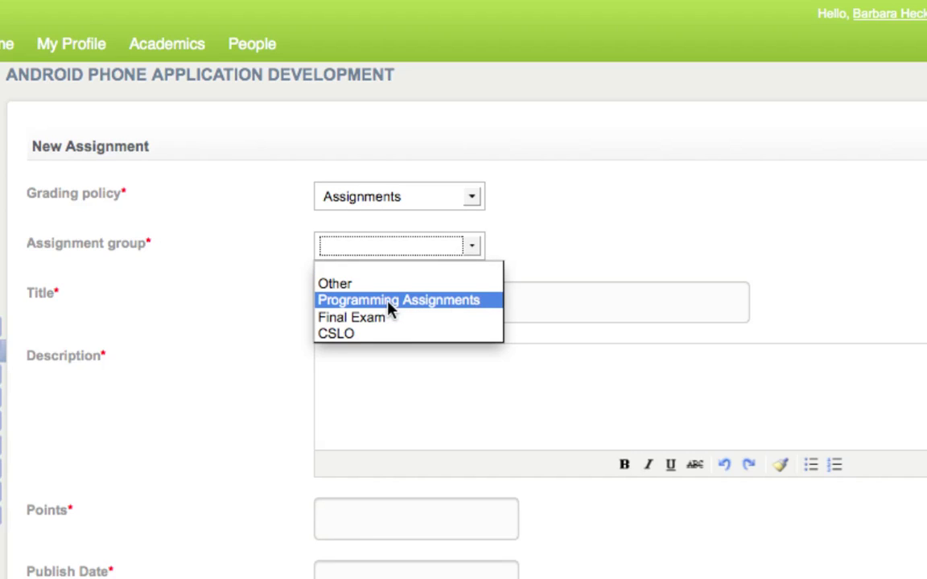
left_click(435, 301)
- Title the new assignment Project1
left_click(434, 304)
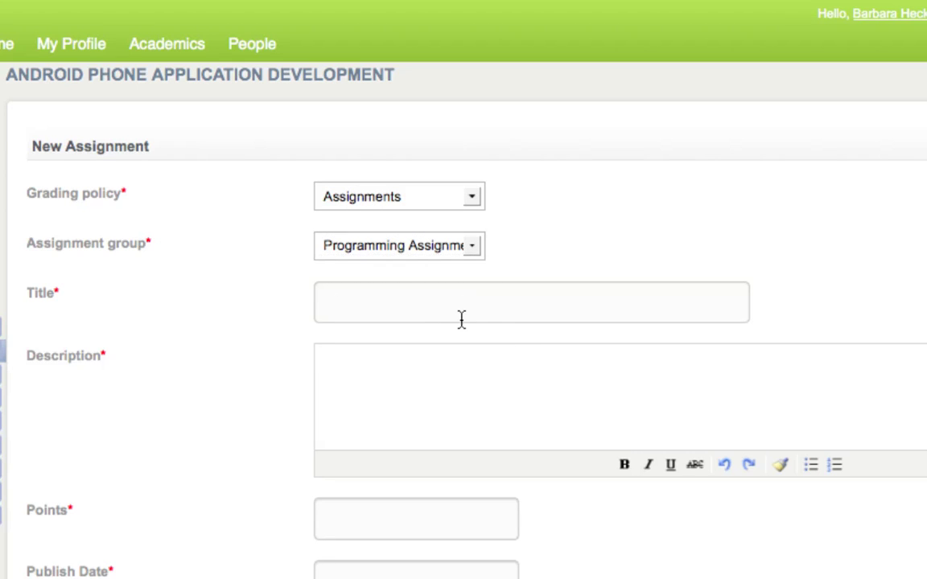
type("P")
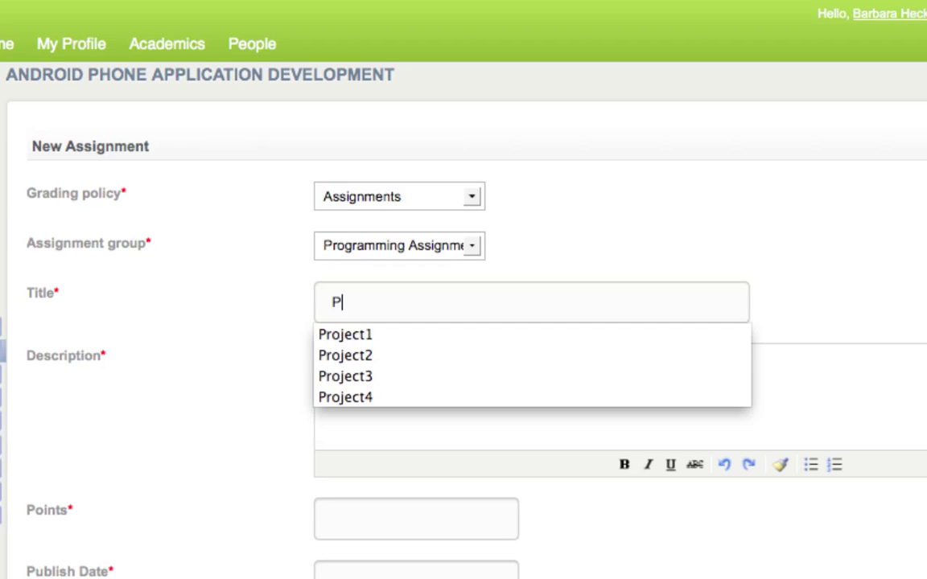
key("Down")
key("Return")
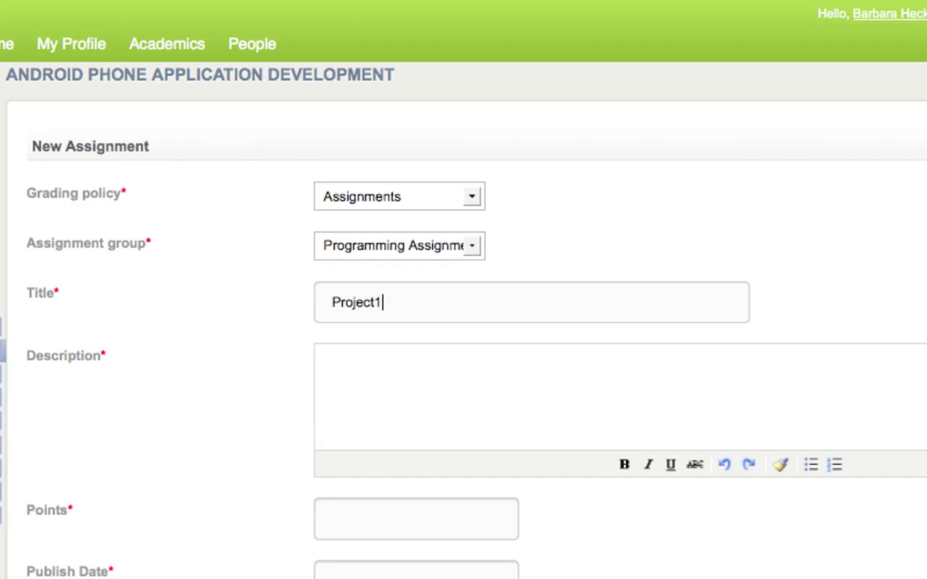
- Look over the rest of the new assignment form and enter the description "This is assignment #1."
left_click(426, 369)
scroll(427, 369, "down", 3)
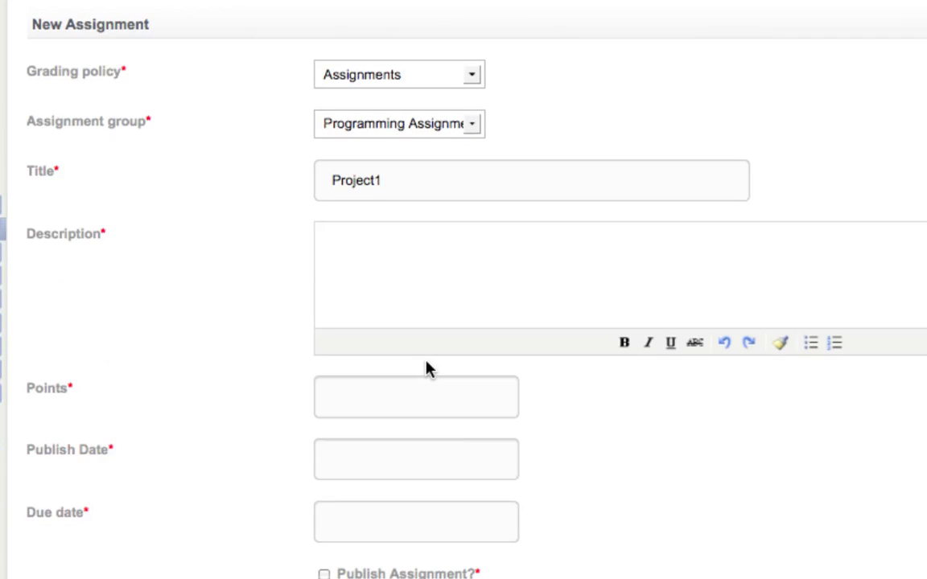
scroll(427, 368, "down", 1)
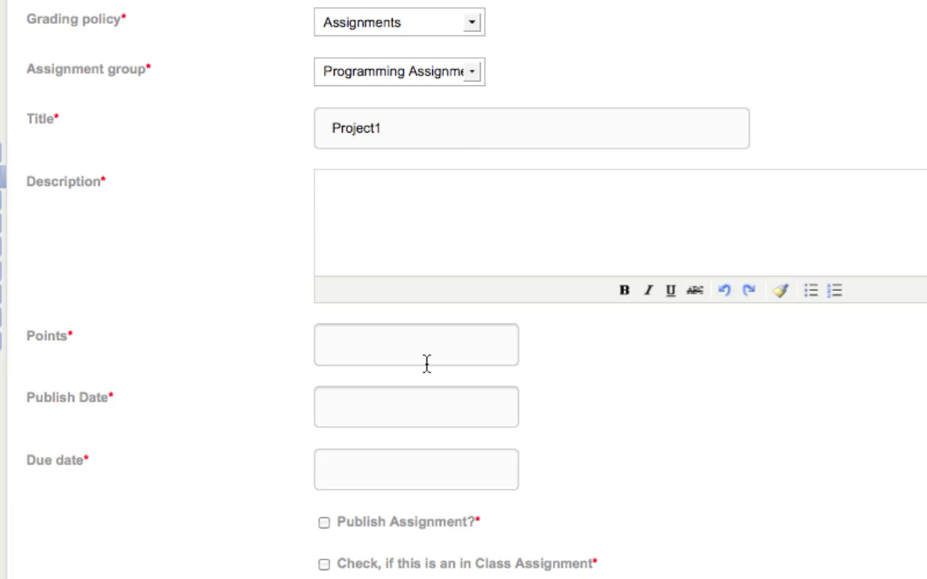
scroll(426, 374, "down", 3)
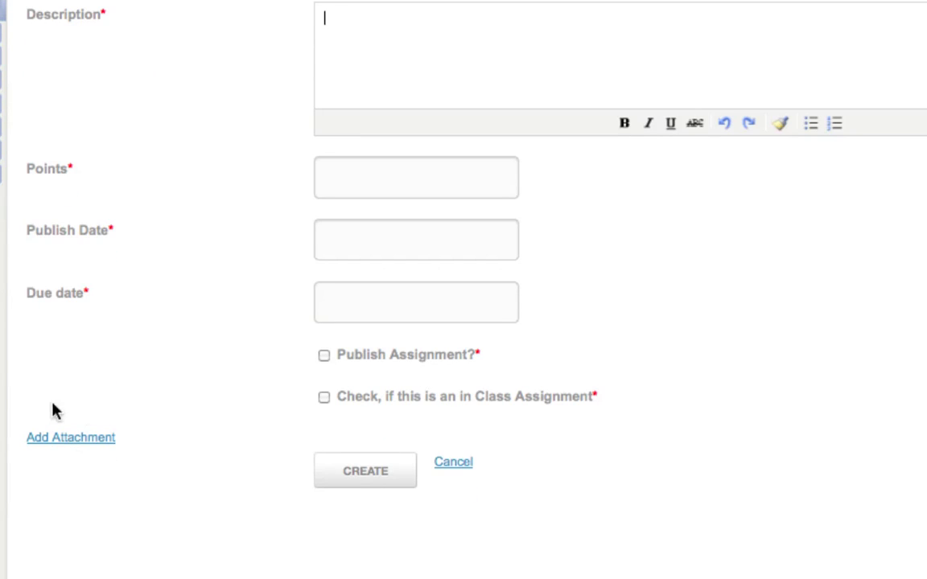
scroll(254, 426, "up", 5)
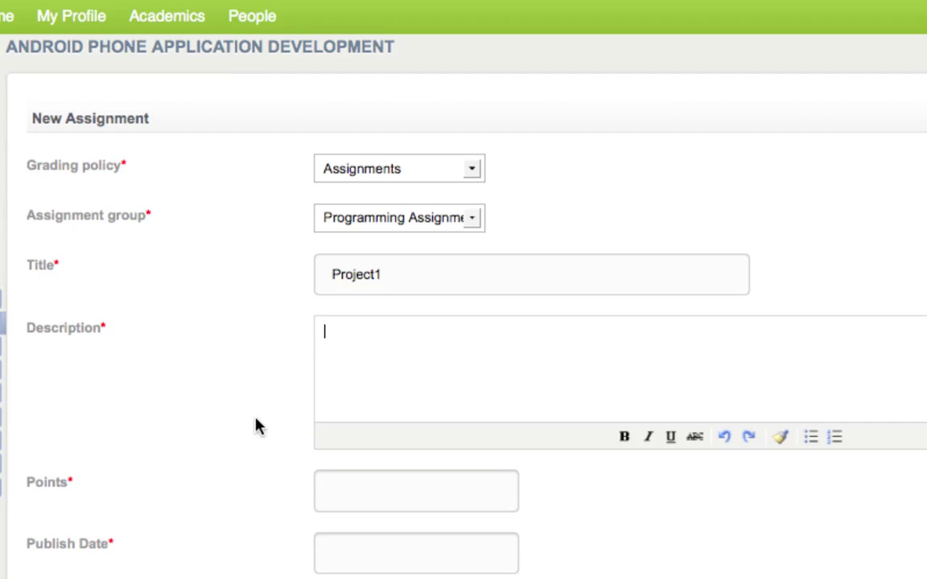
scroll(411, 362, "down", 1)
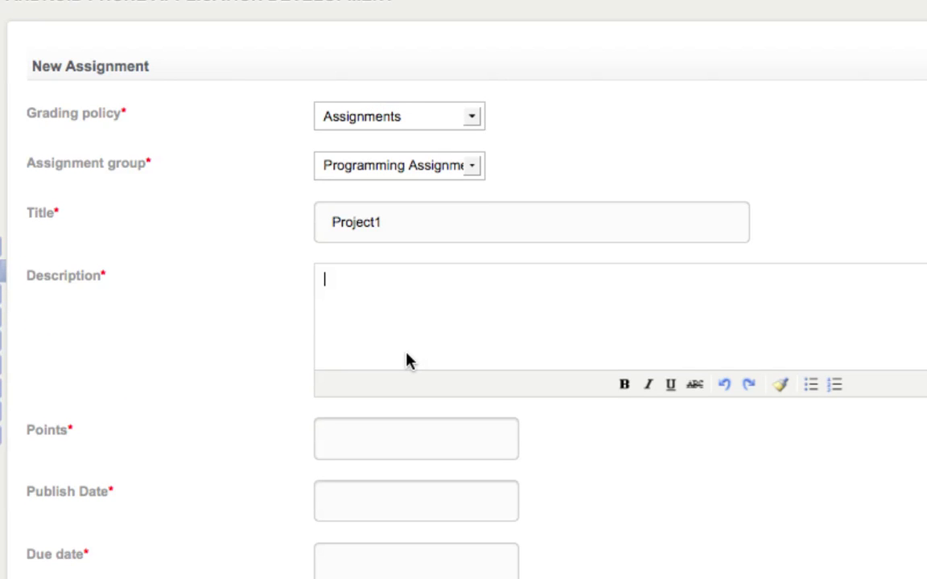
type("This is assignment #1.")
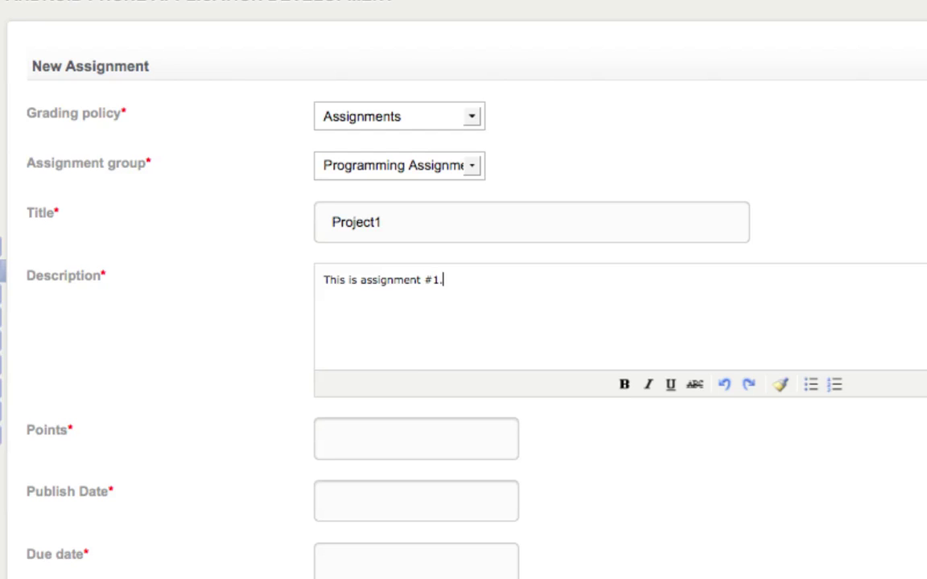
- Clear the text from the new assignment's description
key("BackSpace")
key("BackSpace")
key("BackSpace")
key("BackSpace")
key("BackSpace")
key("BackSpace")
key("BackSpace")
key("BackSpace")
key("BackSpace")
key("BackSpace")
key("BackSpace")
key("BackSpace")
key("BackSpace")
key("BackSpace")
key("BackSpace")
key("BackSpace")
key("BackSpace")
key("BackSpace")
key("BackSpace")
key("BackSpace")
key("BackSpace")
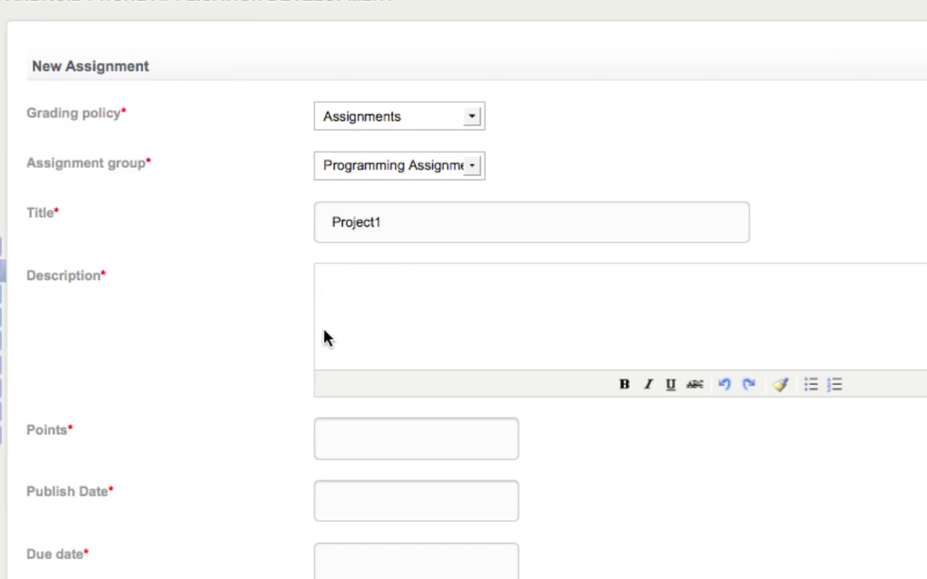
- Give Project1 10 points and set its publish date to 01/03/2012 13:28
scroll(232, 331, "down", 3)
left_click(401, 358)
type("10")
scroll(403, 358, "down", 2)
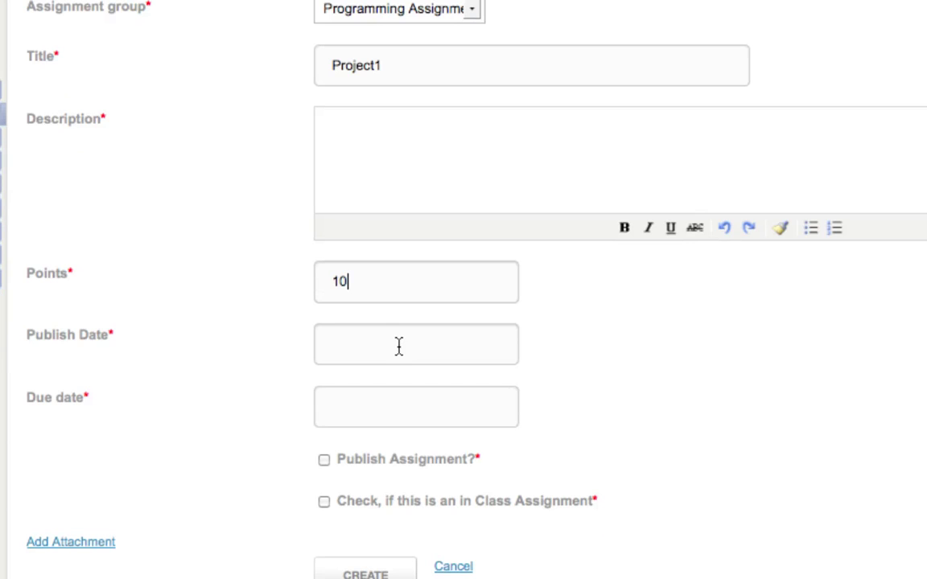
left_click(400, 347)
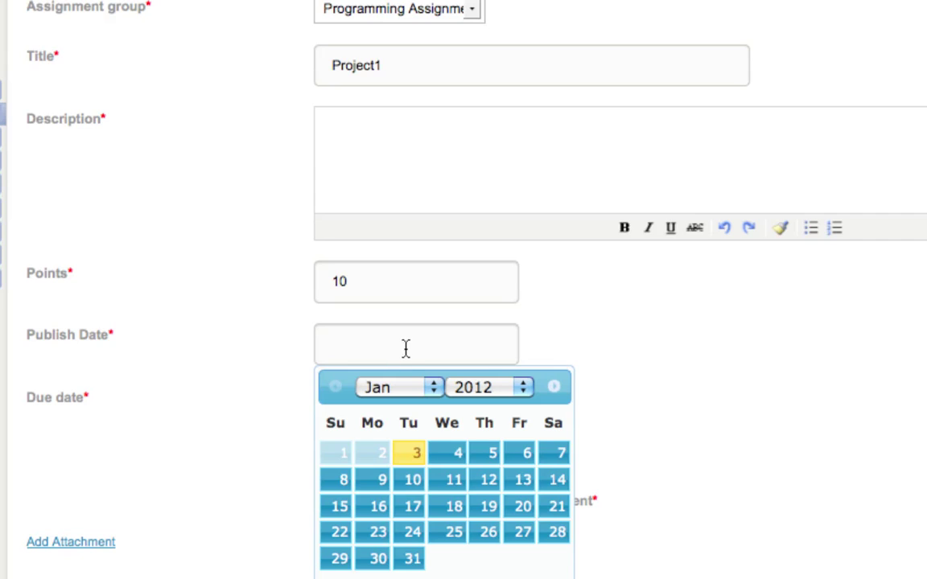
left_click(415, 457)
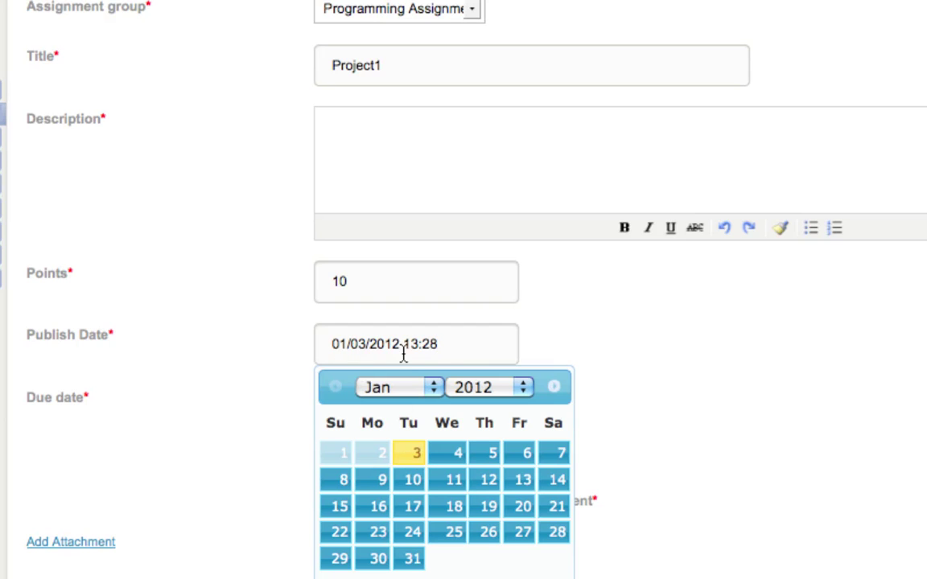
scroll(449, 352, "down", 3)
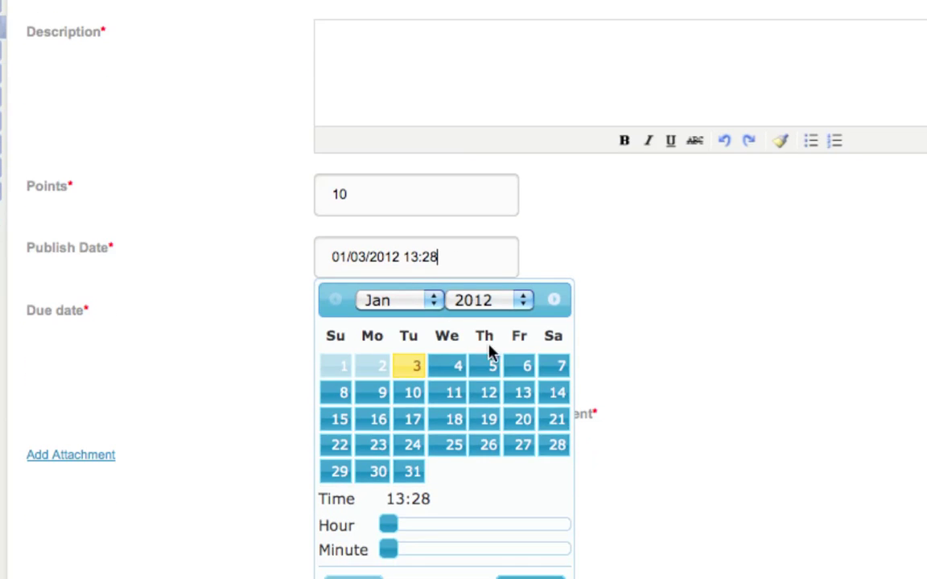
left_click(648, 345)
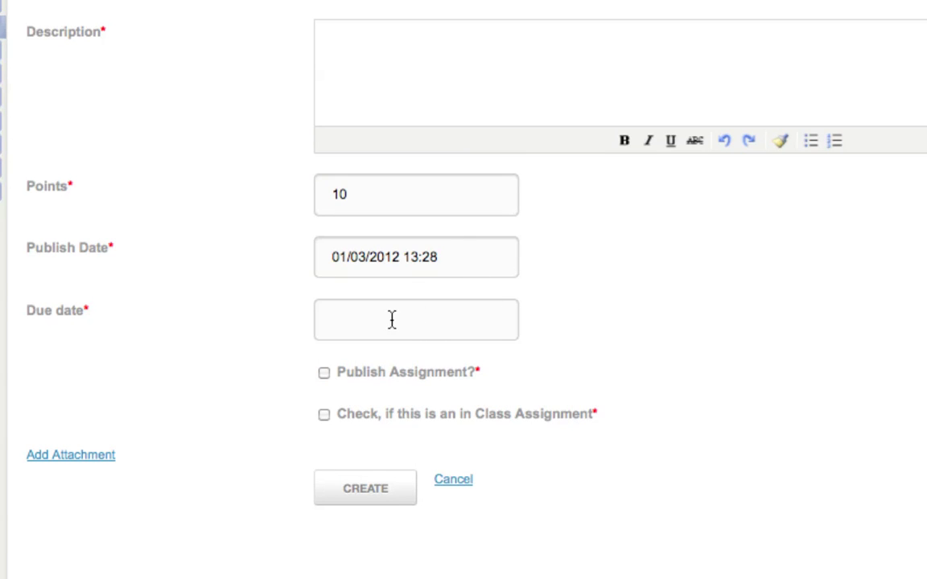
- Set Project1's due date to 05/03/2012 13:28
scroll(389, 316, "down", 1)
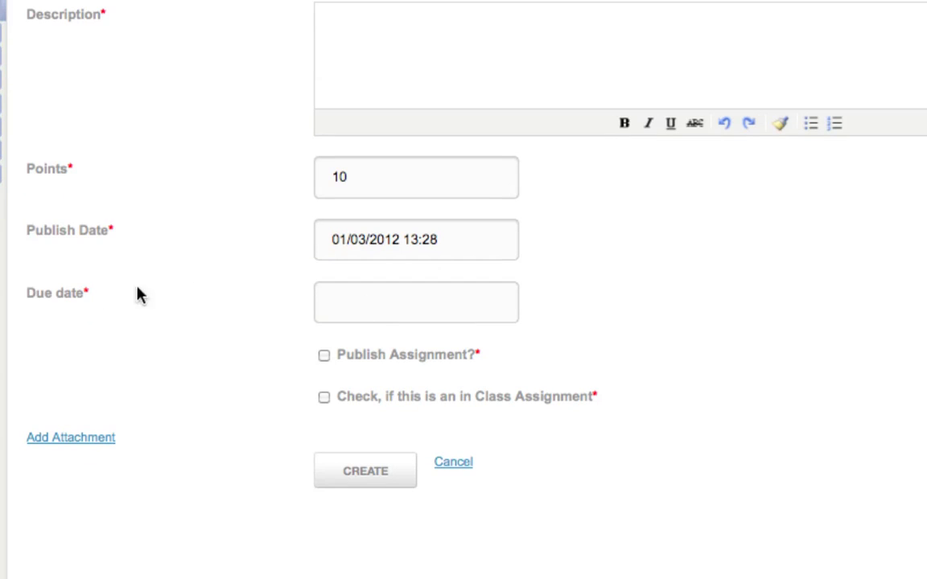
left_click(371, 300)
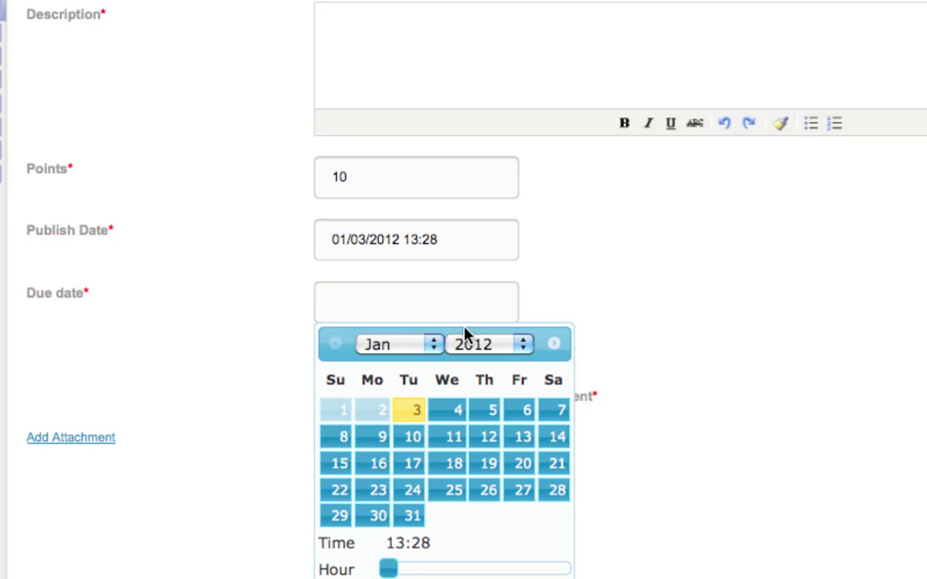
left_click(437, 348)
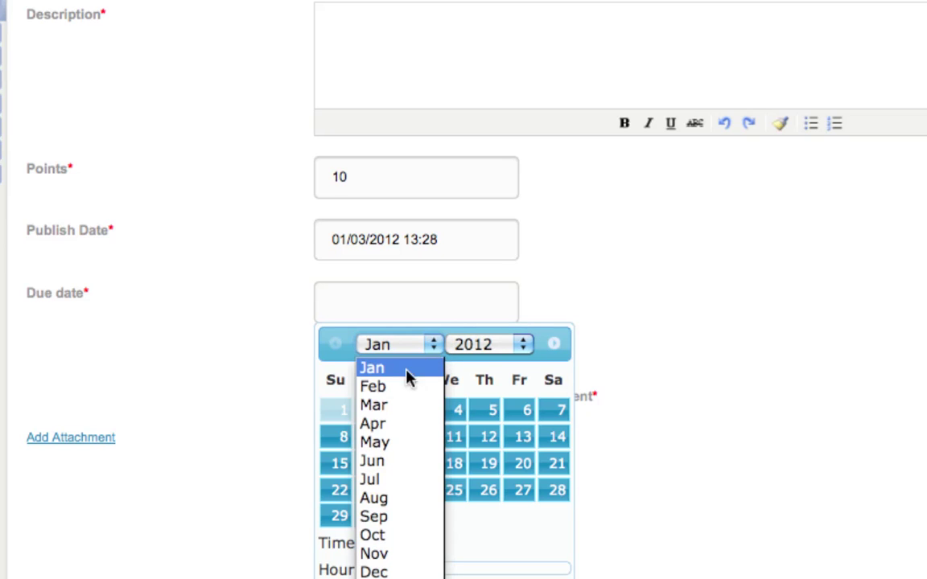
left_click(394, 444)
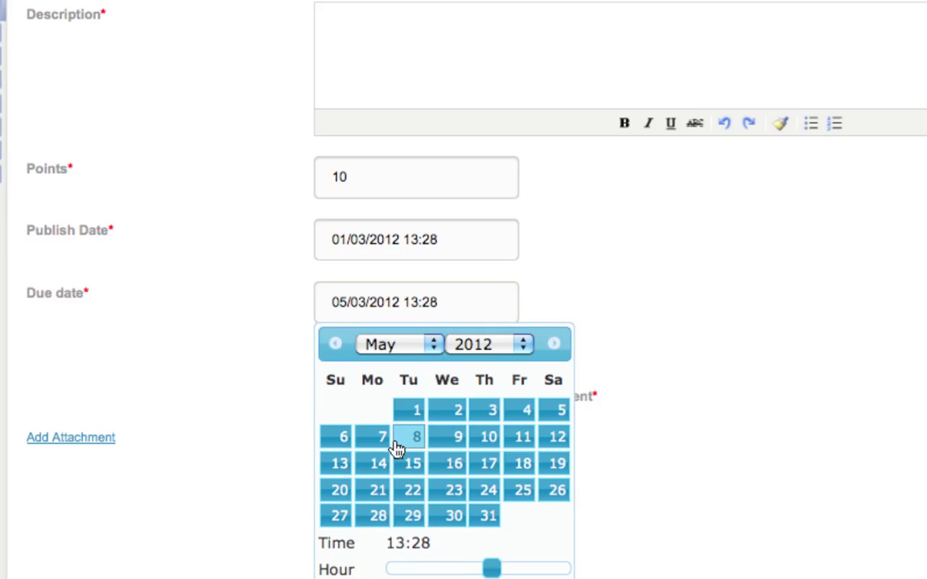
left_click(666, 399)
left_click(472, 307)
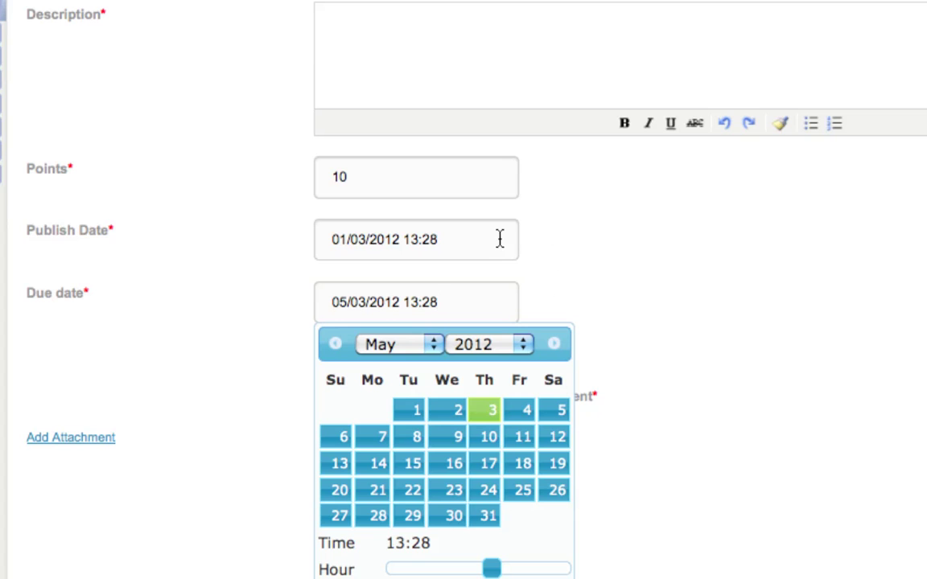
left_click(629, 258)
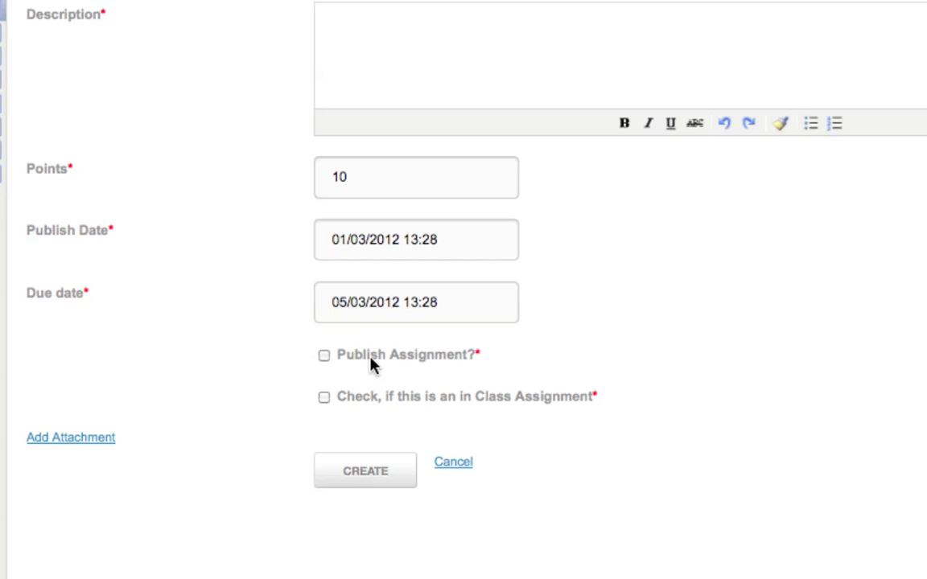
- Mark Project1 for publishing and add an attachment entry, looking at the available files without choosing one
left_click(322, 362)
left_click(78, 440)
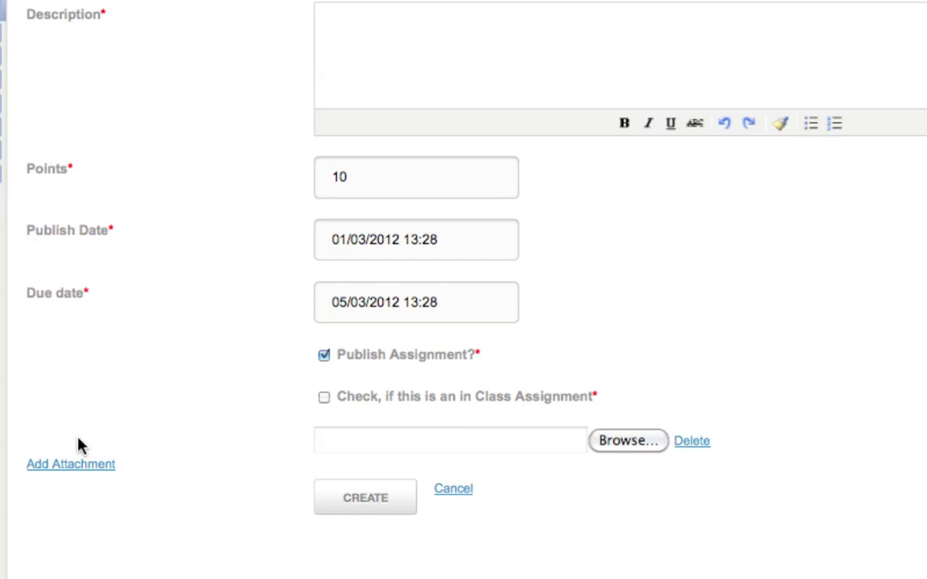
left_click(628, 442)
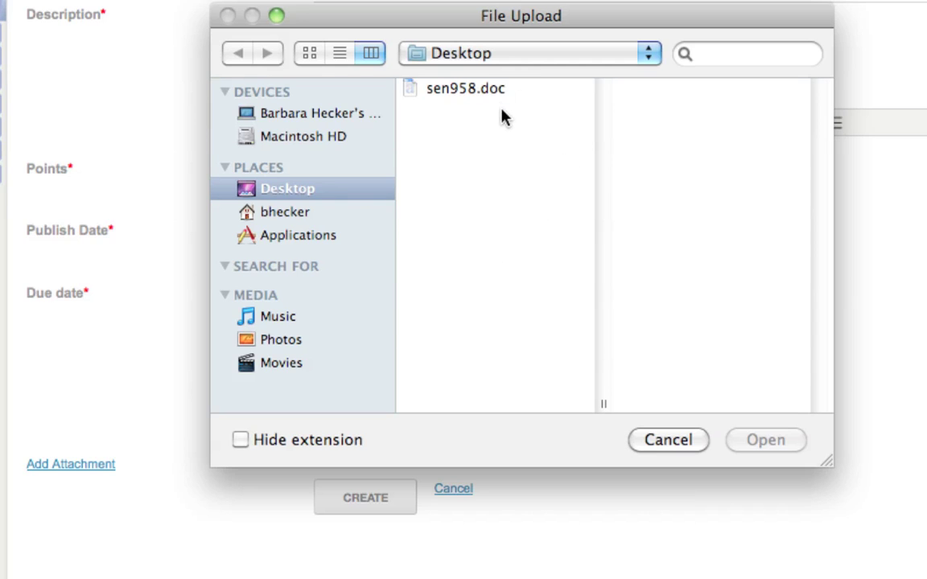
left_click_drag(555, 24, 493, 48)
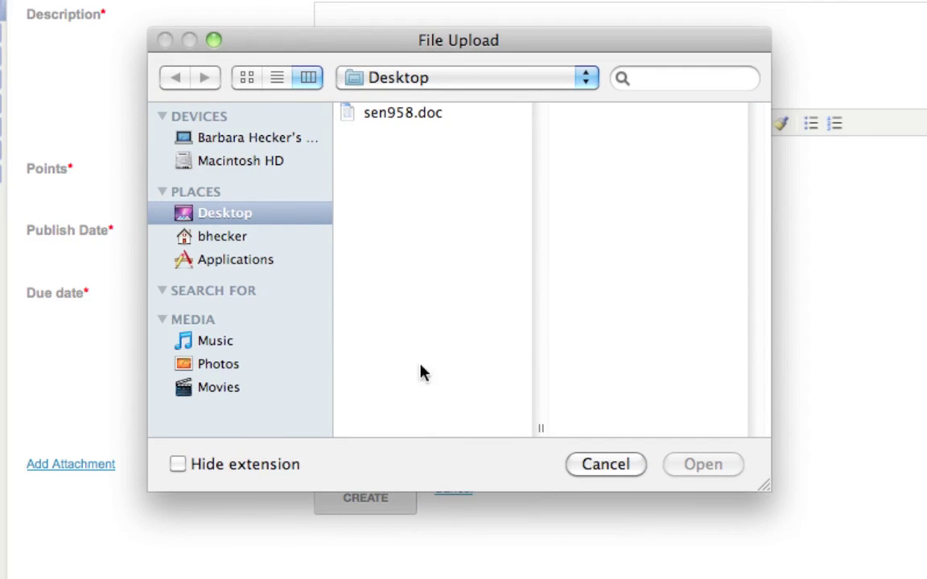
left_click(605, 465)
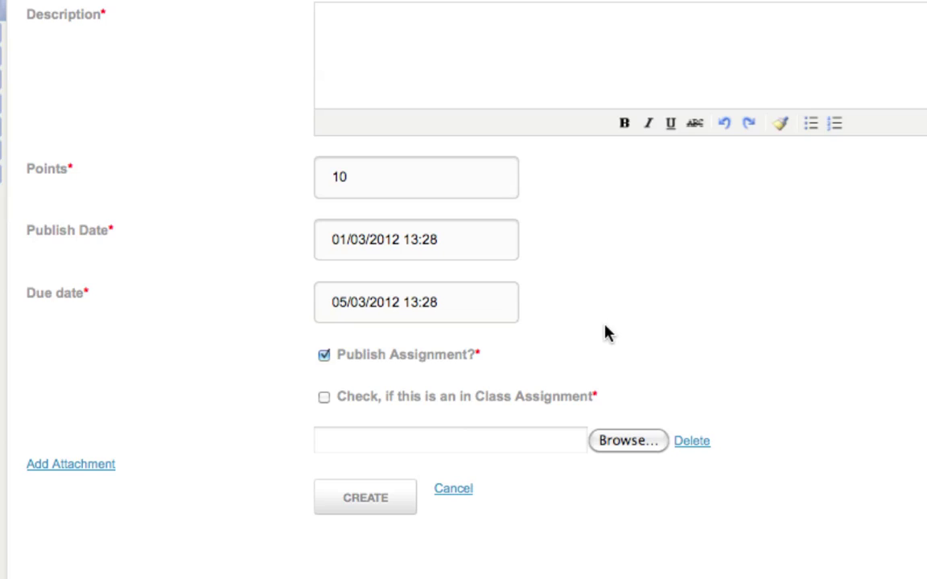
- Create the Project1 assignment and check its entry in the assignments list
left_click(366, 500)
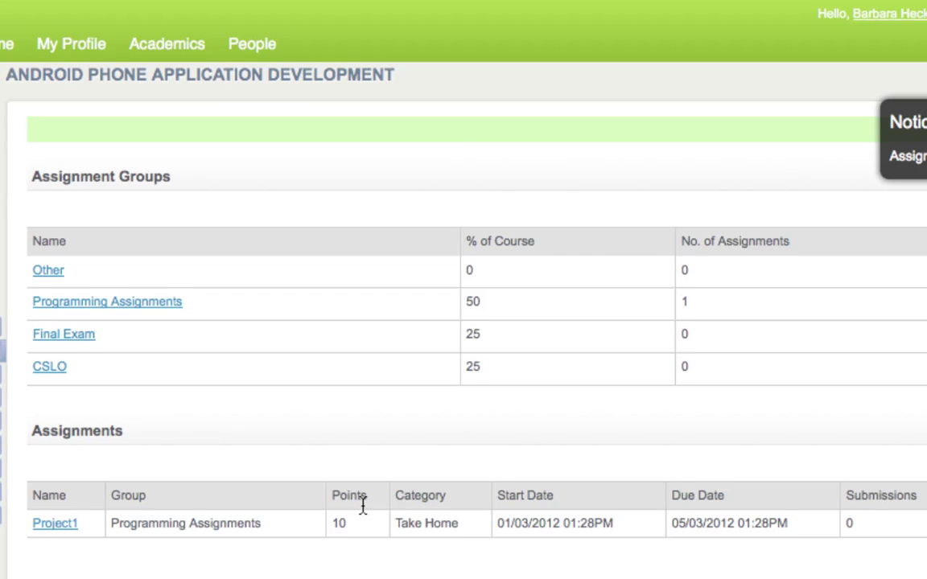
scroll(362, 505, "down", 3)
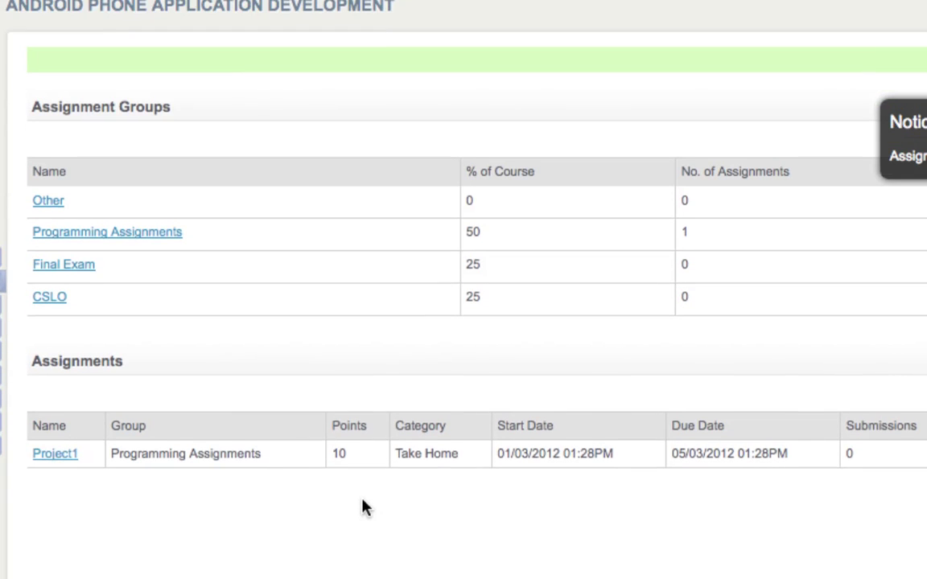
scroll(362, 505, "down", 2)
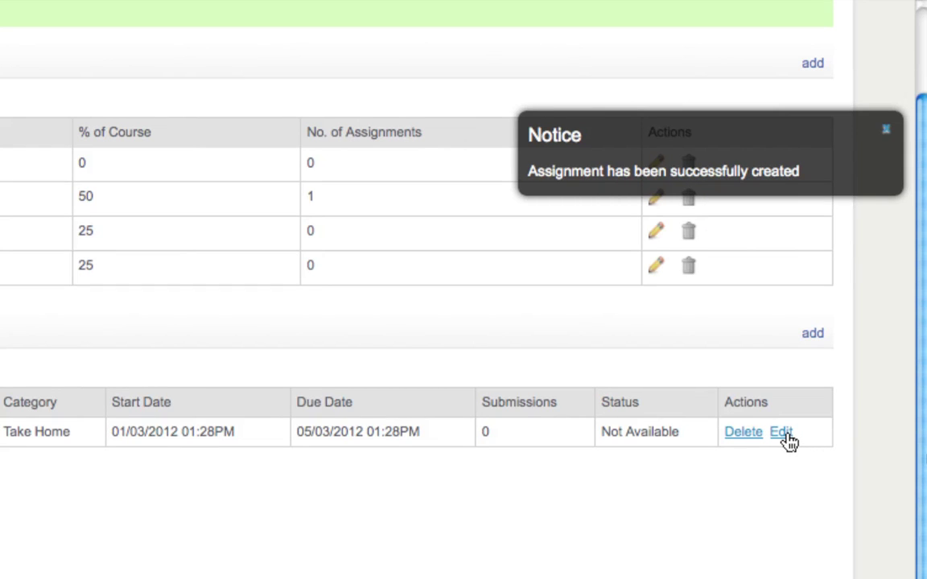
- Open Project1 for editing, review its settings, and leave without saving changes
left_click(780, 433)
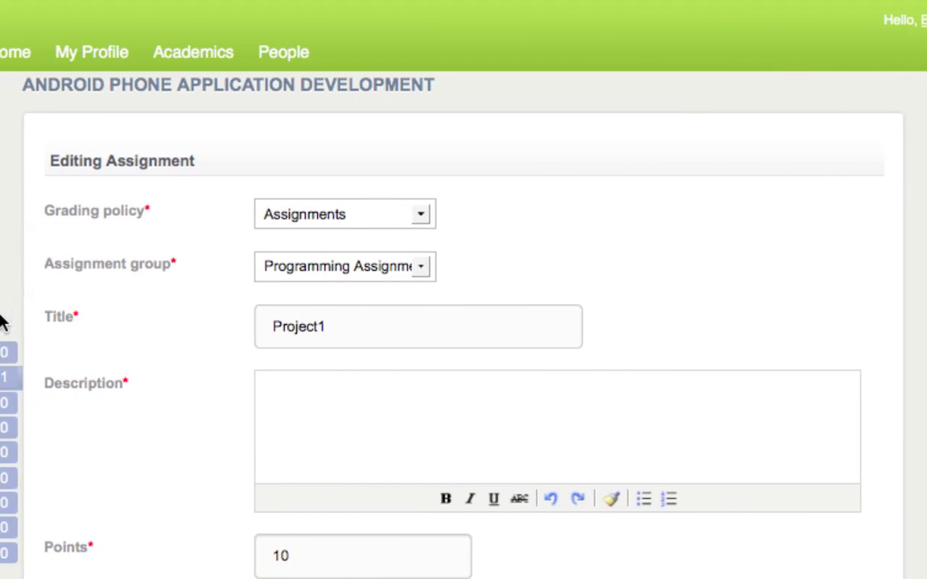
scroll(432, 342, "down", 5)
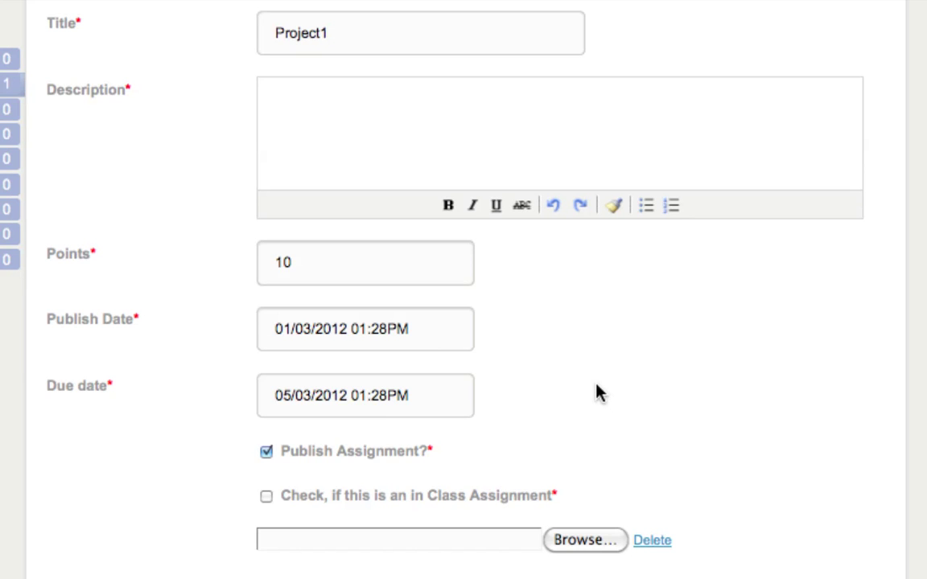
scroll(550, 521, "down", 4)
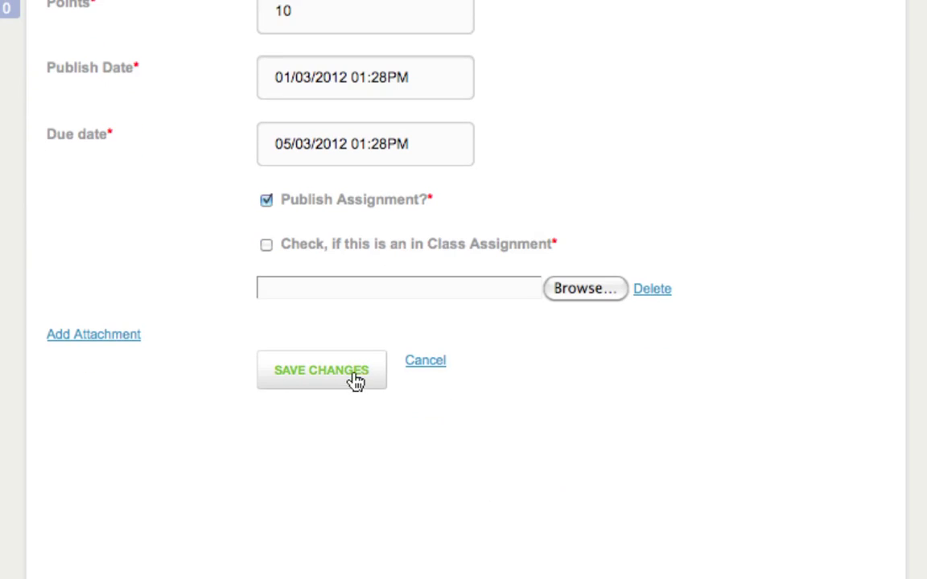
left_click(426, 362)
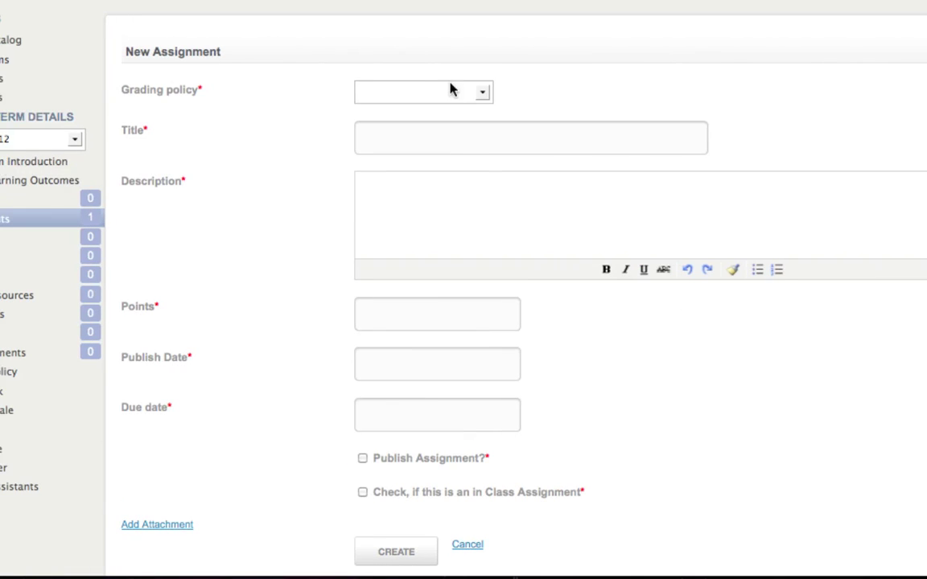
- Start a second assignment using the Assignments grading policy and the Programming Assignments group
left_click(469, 92)
left_click(452, 130)
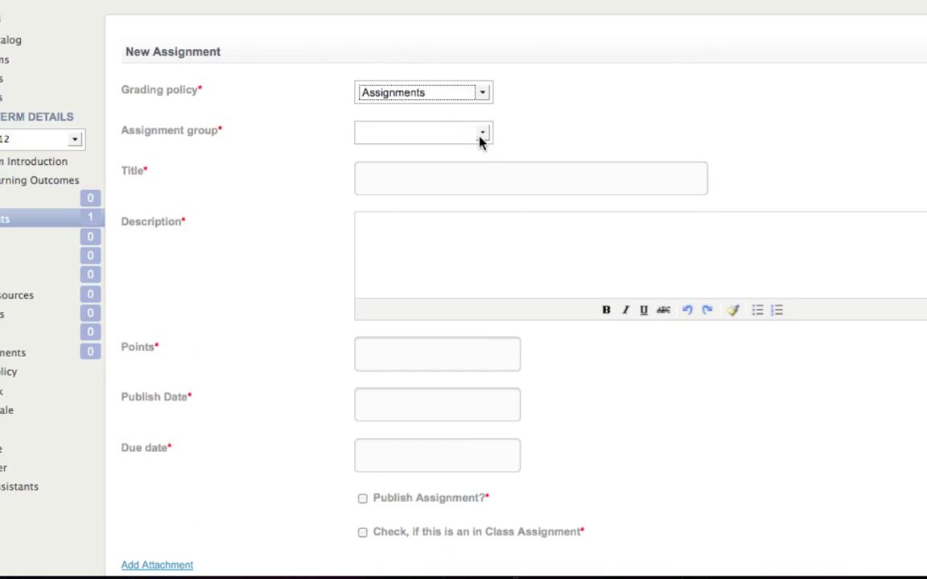
left_click(483, 132)
left_click(475, 176)
- Title the second assignment Project2 and give it 10 points
left_click(471, 182)
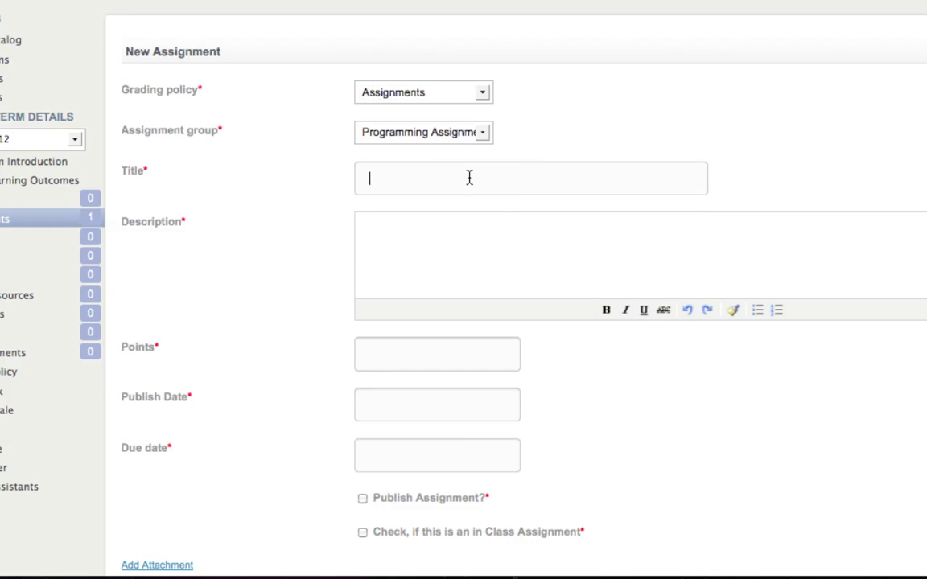
type("p")
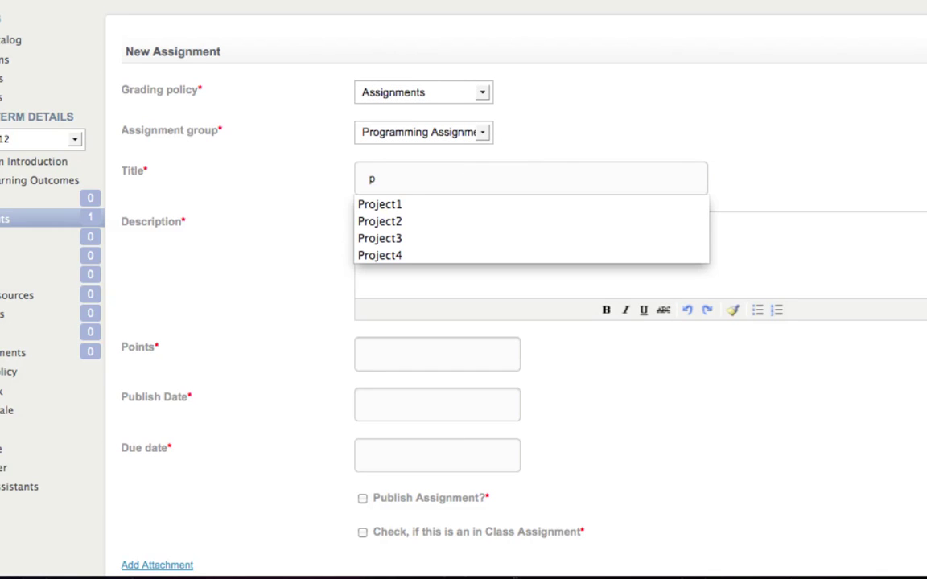
left_click(396, 220)
left_click(392, 361)
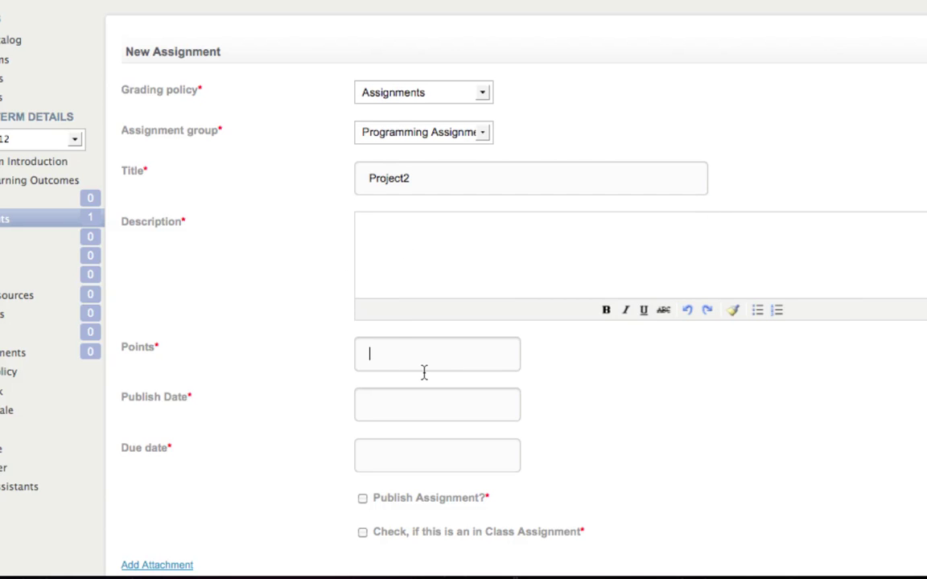
type("10")
- Set Project2's publish date to 01/03/2012 13:31
scroll(420, 370, "down", 2)
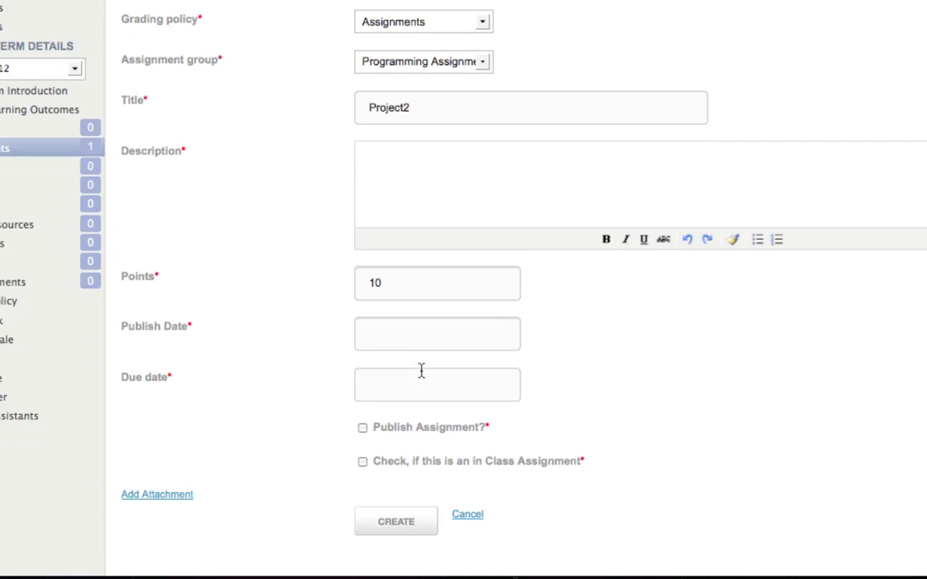
left_click(406, 346)
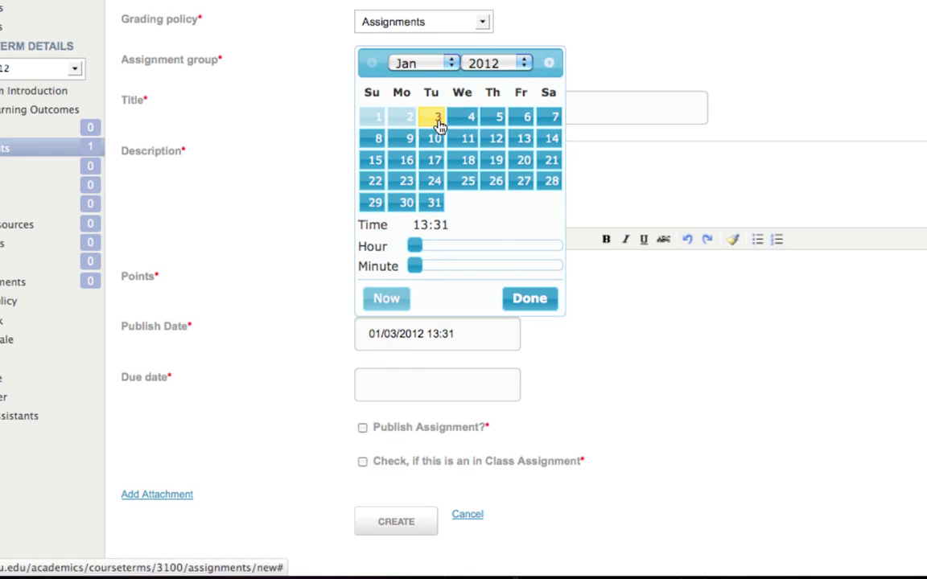
left_click(531, 299)
- Set Project2's due date to 05/03/2012 13:31 and create it as a published assignment
left_click(468, 386)
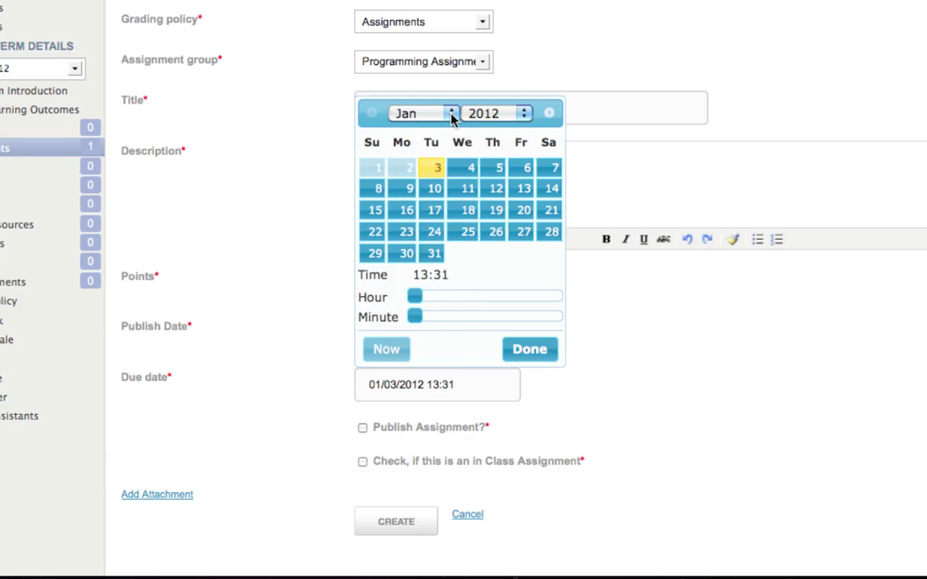
left_click(452, 118)
left_click(423, 194)
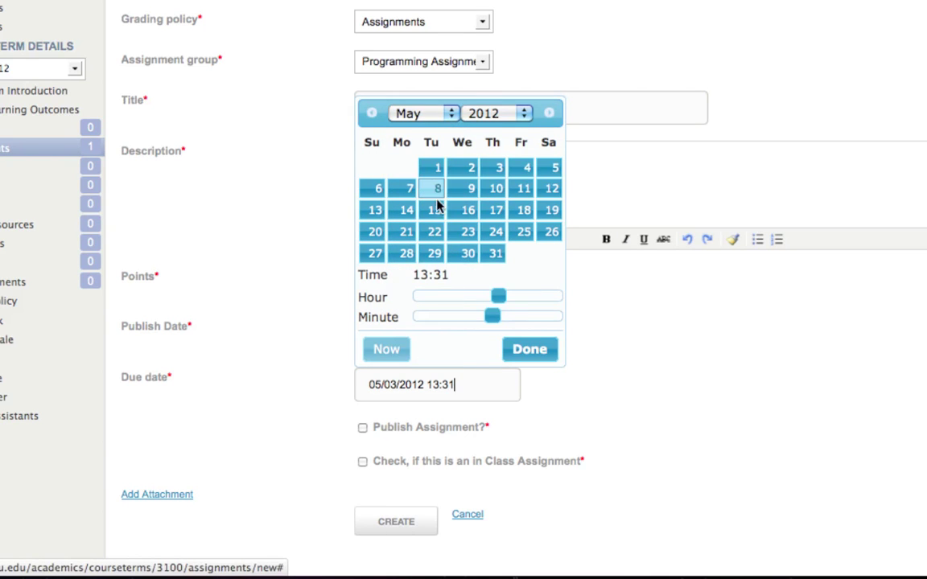
left_click(496, 171)
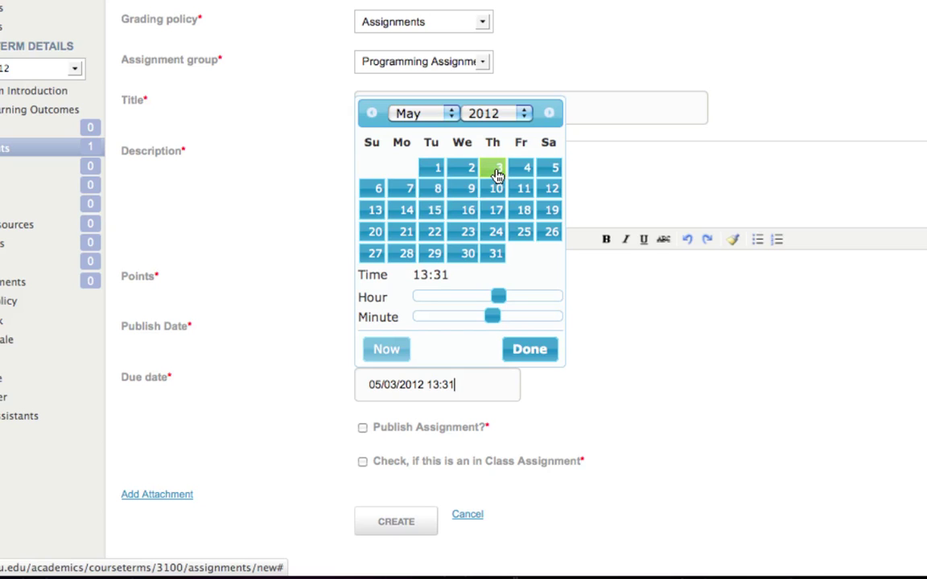
left_click(529, 358)
scroll(538, 378, "down", 2)
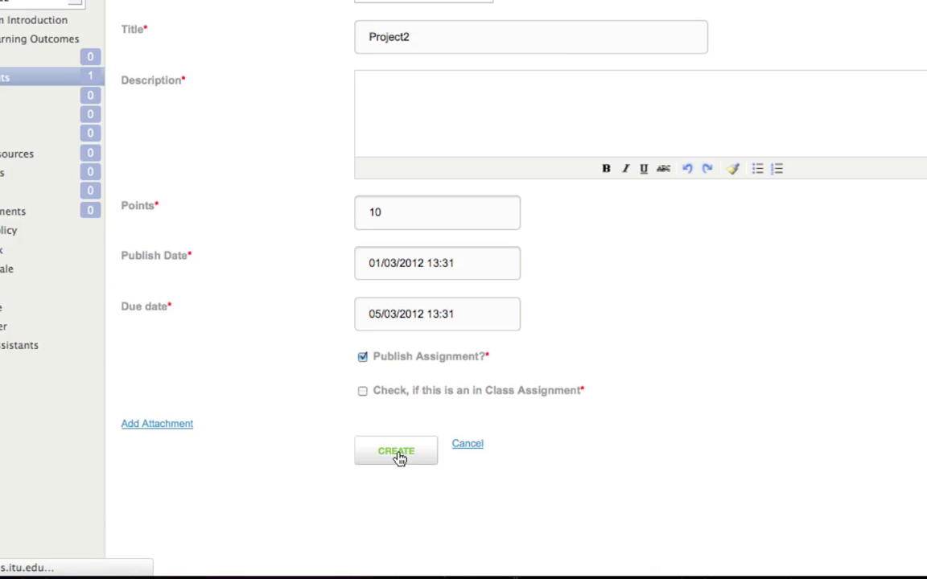
left_click(397, 456)
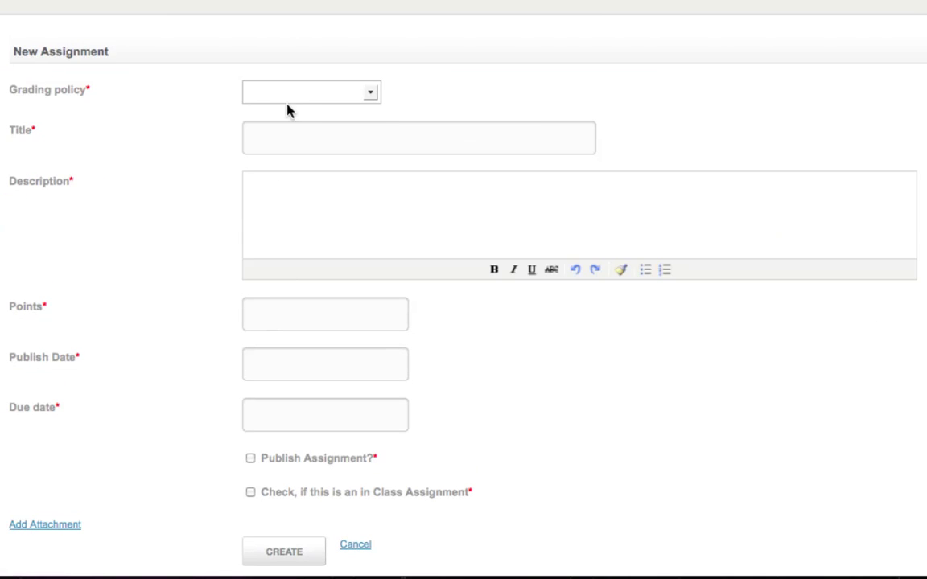
- Set the new assignment's grading policy to Assignments and its assignment group to Programming Assignments
left_click(291, 95)
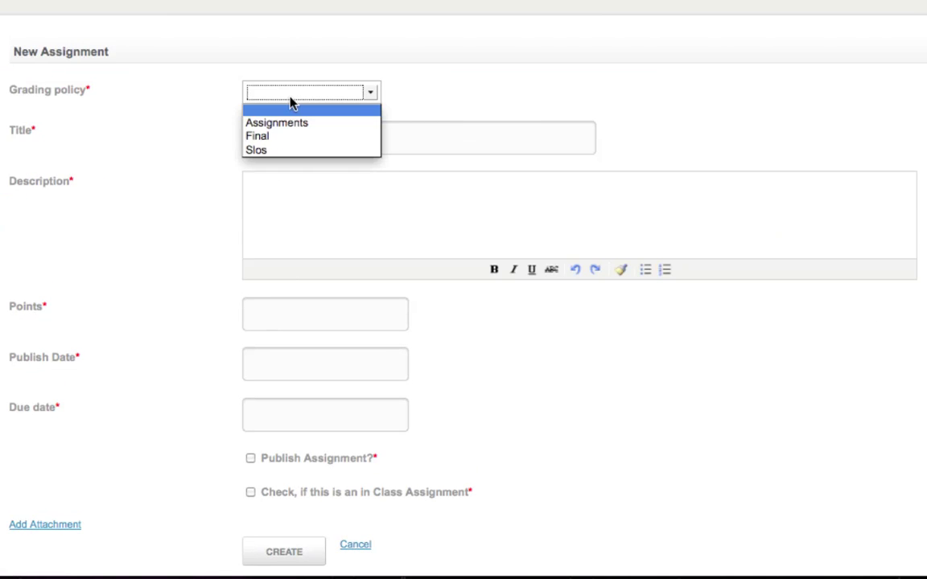
left_click(282, 124)
left_click(285, 132)
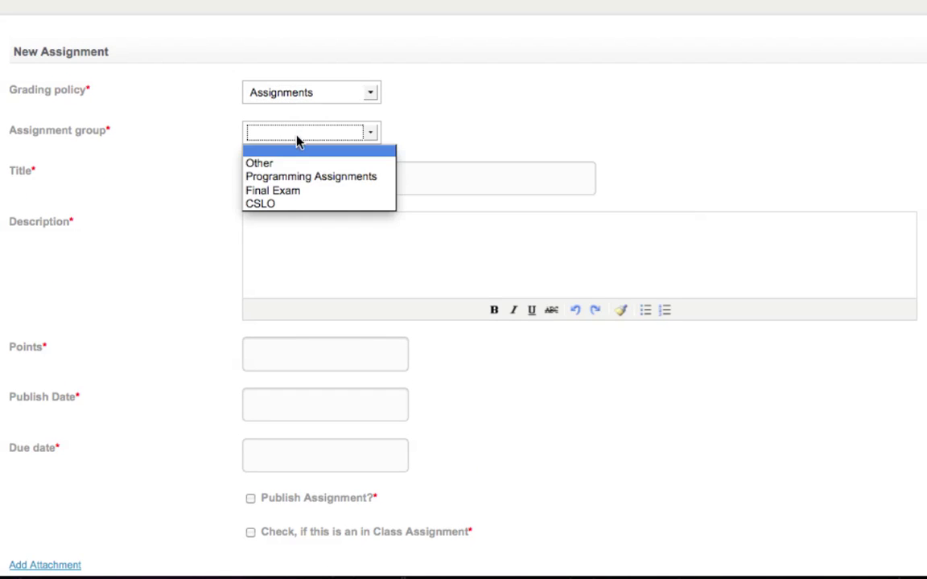
left_click(297, 177)
- Title the third assignment Project3 and give it 10 points
left_click(296, 178)
type("Pro")
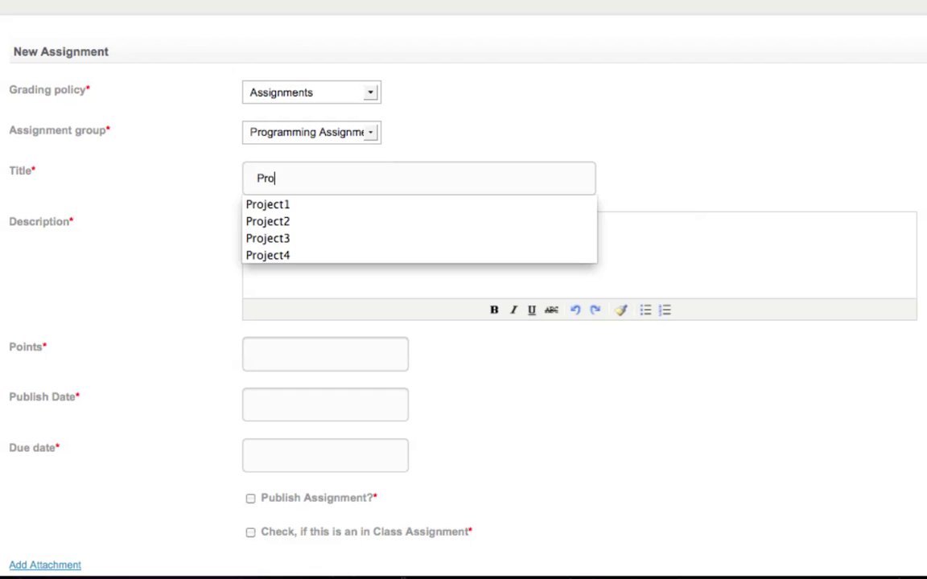
left_click(278, 238)
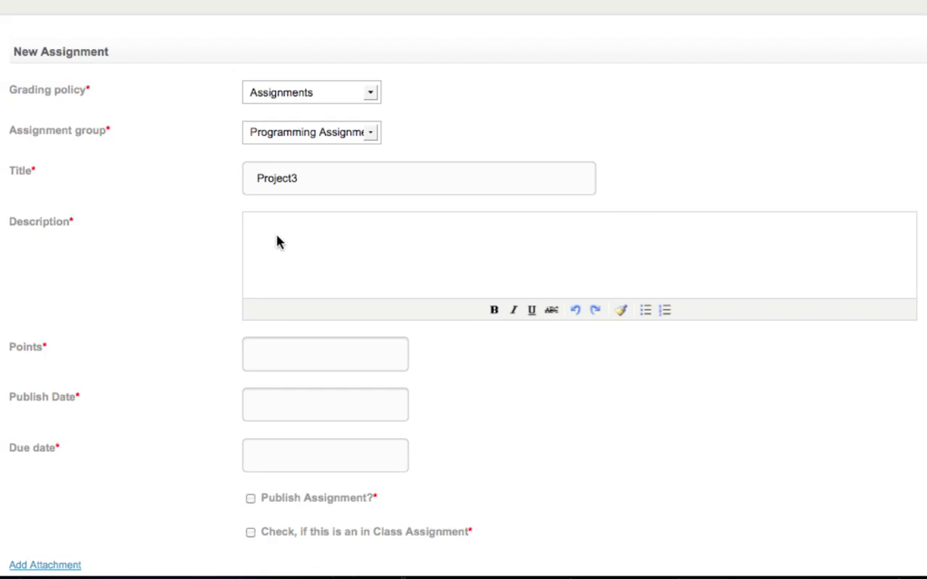
left_click(279, 344)
type("10")
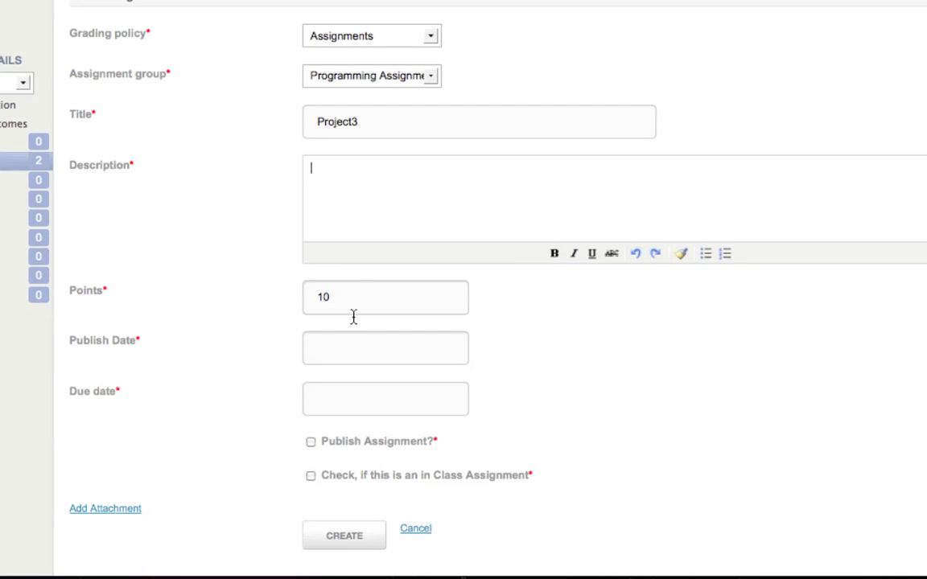
- Set Project3's publish date to 01/03/2012 13:32 and its due date to 05/03/2012 13:32
left_click(347, 345)
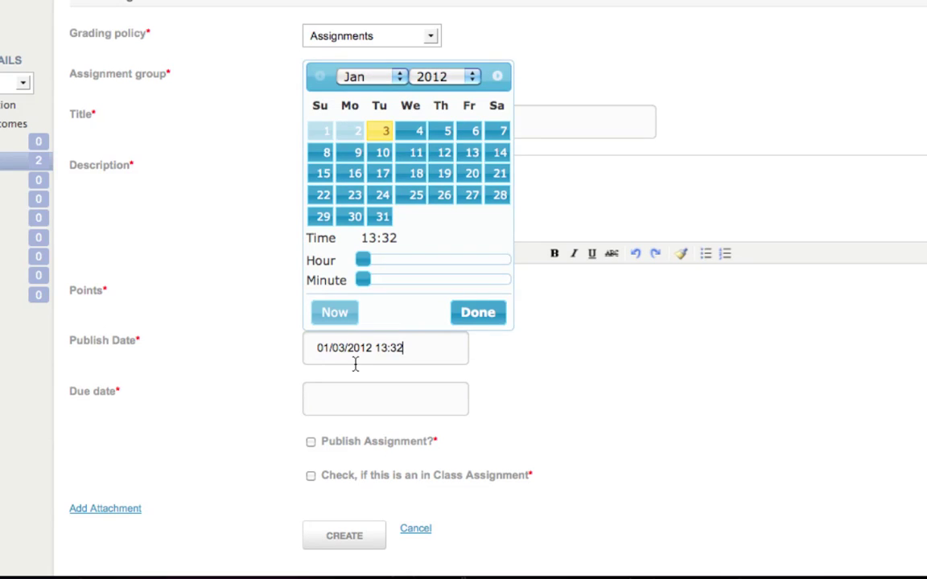
left_click(478, 313)
left_click(406, 396)
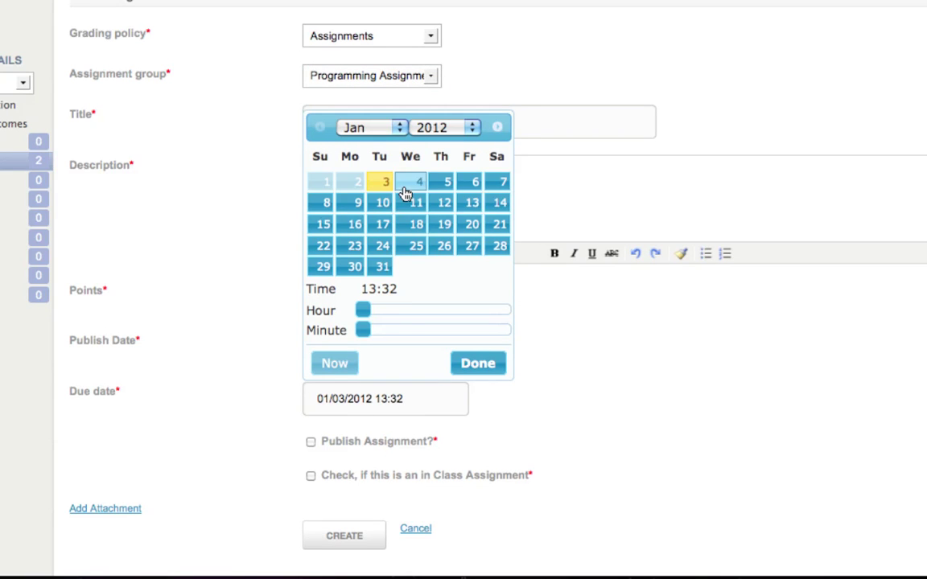
left_click(398, 127)
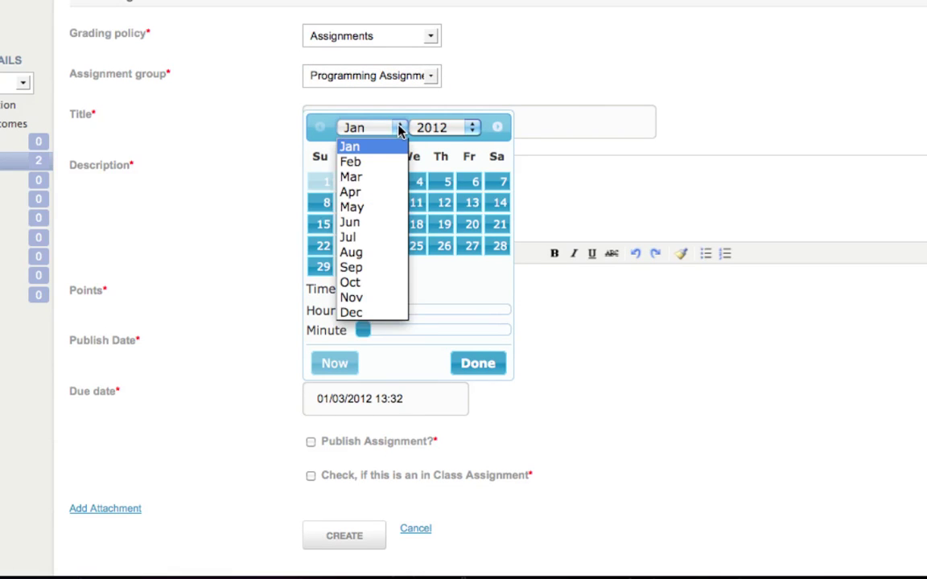
left_click(373, 210)
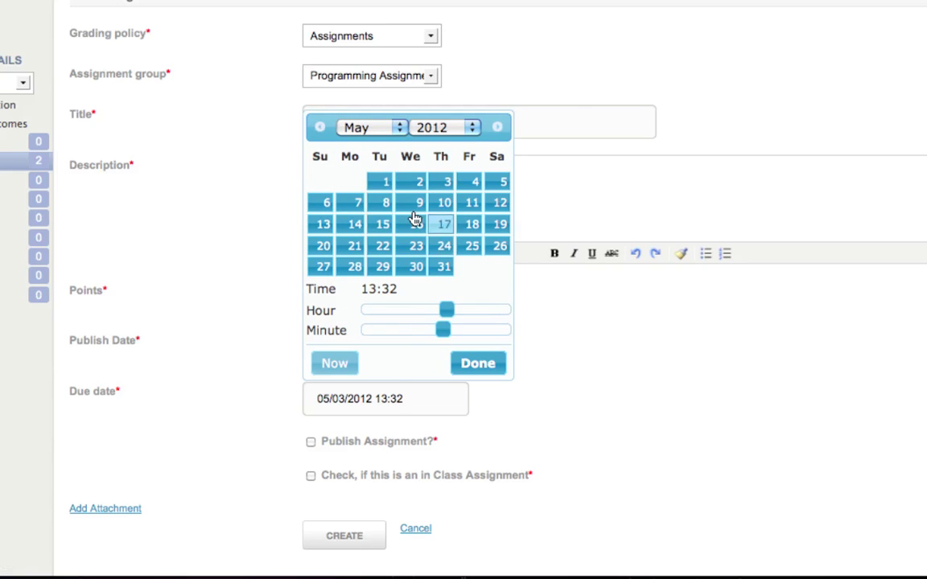
left_click(441, 182)
left_click(478, 363)
- Mark Project3 as published and create the assignment
scroll(478, 371, "down", 2)
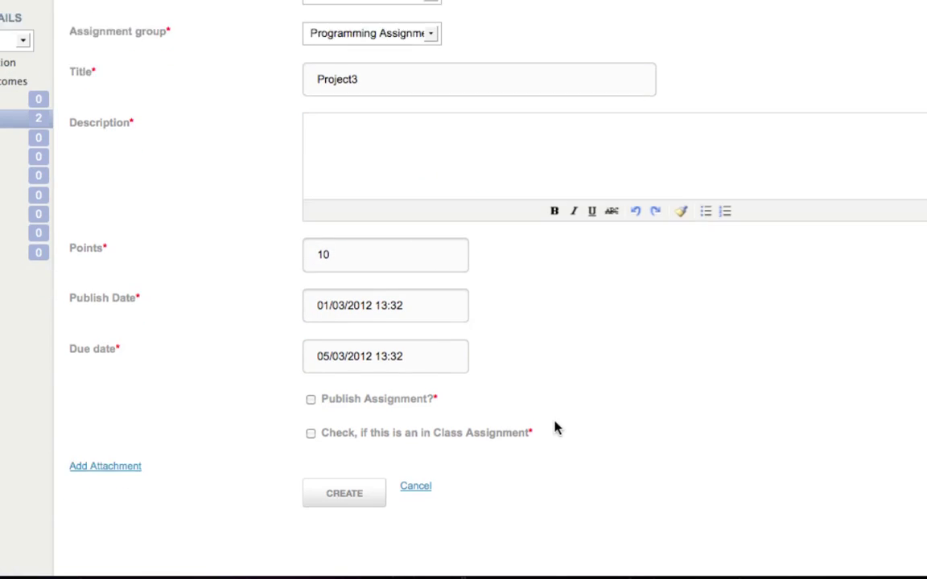
left_click(311, 372)
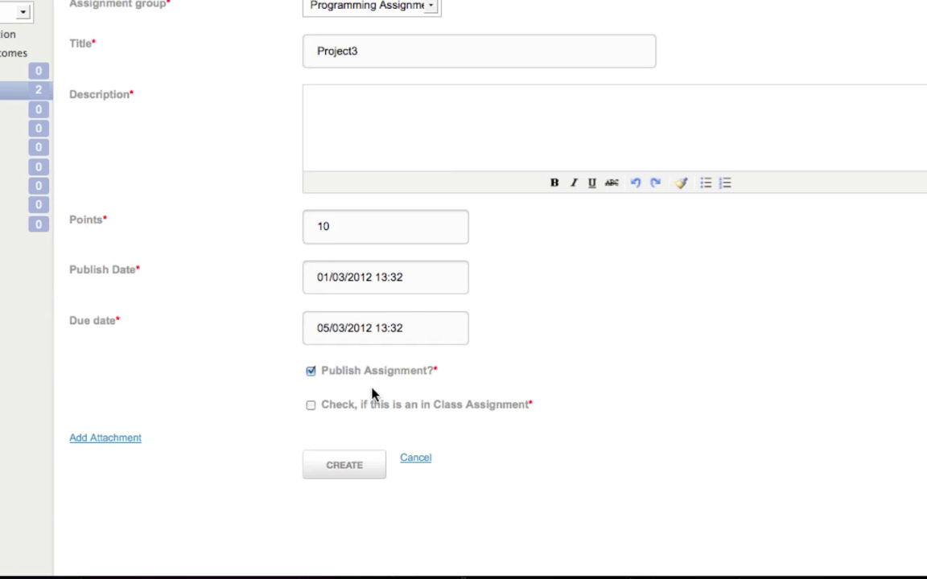
left_click(358, 467)
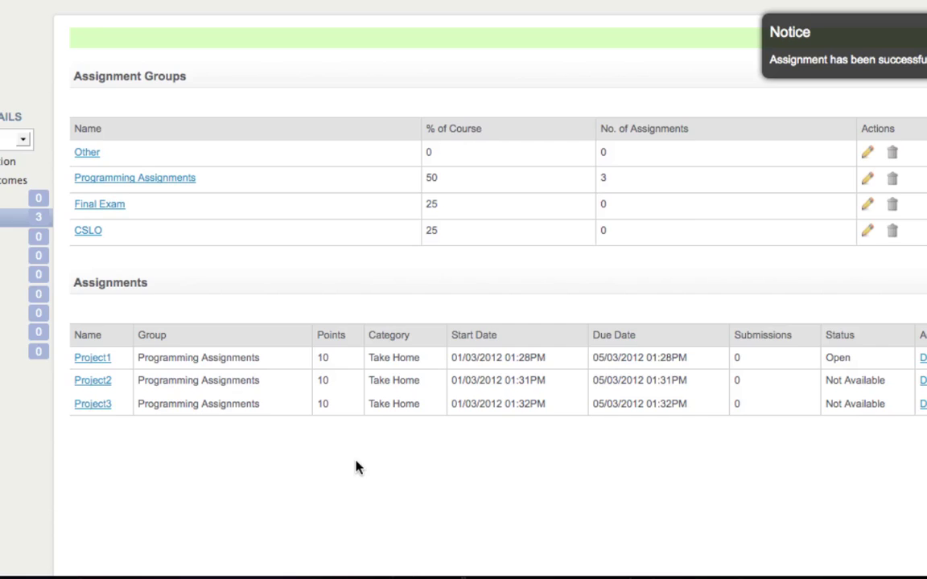
- Start a fourth assignment using the Assignments grading policy and the Programming Assignments group
left_click(855, 286)
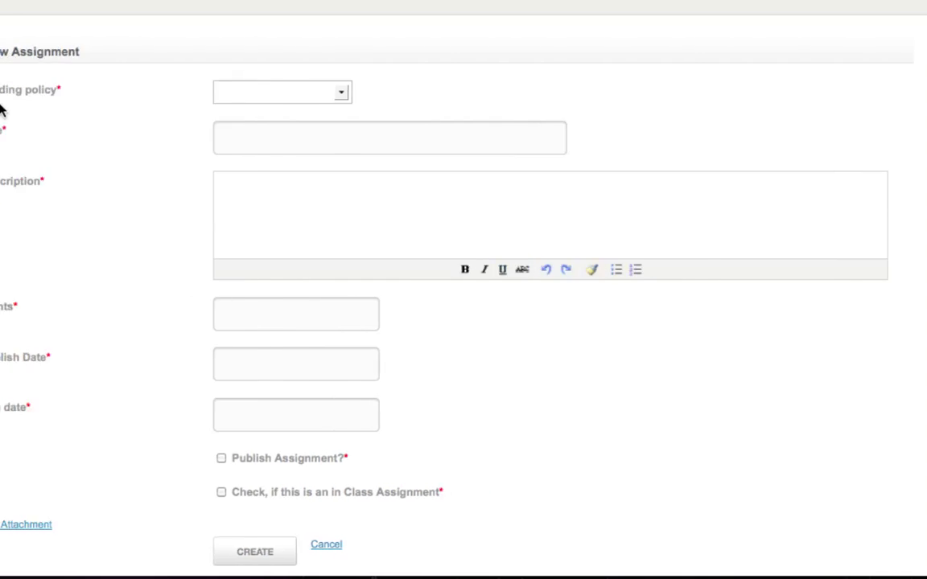
left_click(273, 93)
left_click(273, 122)
left_click(266, 133)
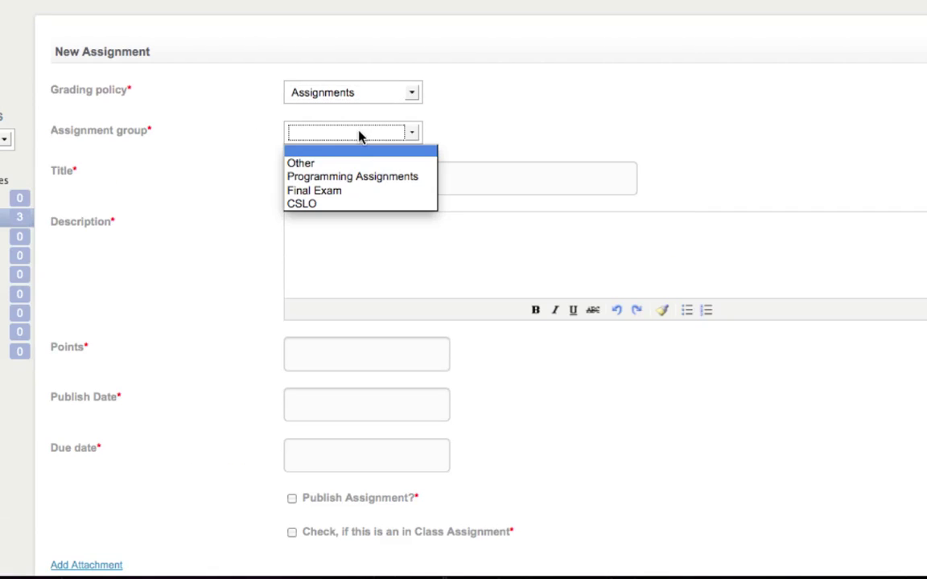
left_click(352, 178)
- Title the fourth assignment Project3 and give it 10 points
left_click(353, 179)
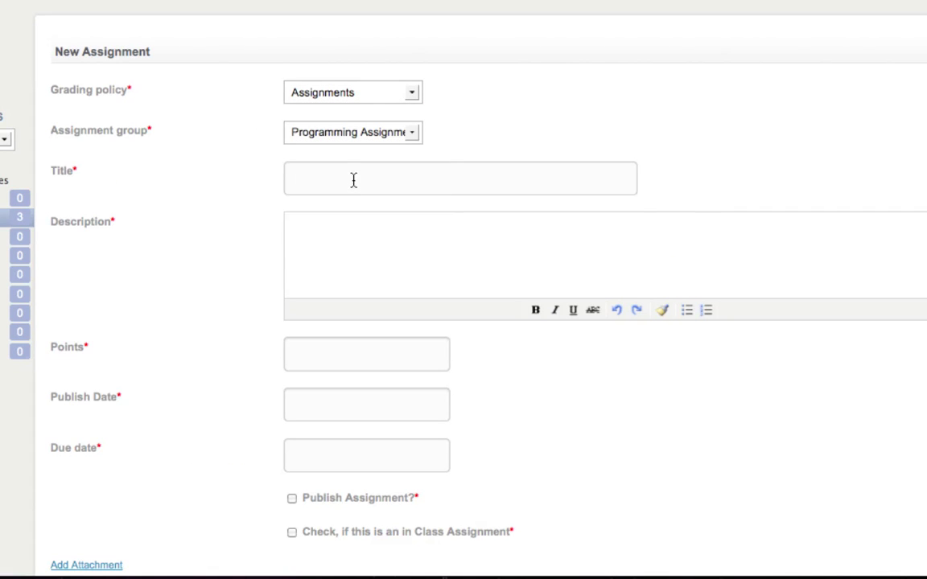
type("Pro")
left_click(344, 239)
left_click(337, 358)
type("10")
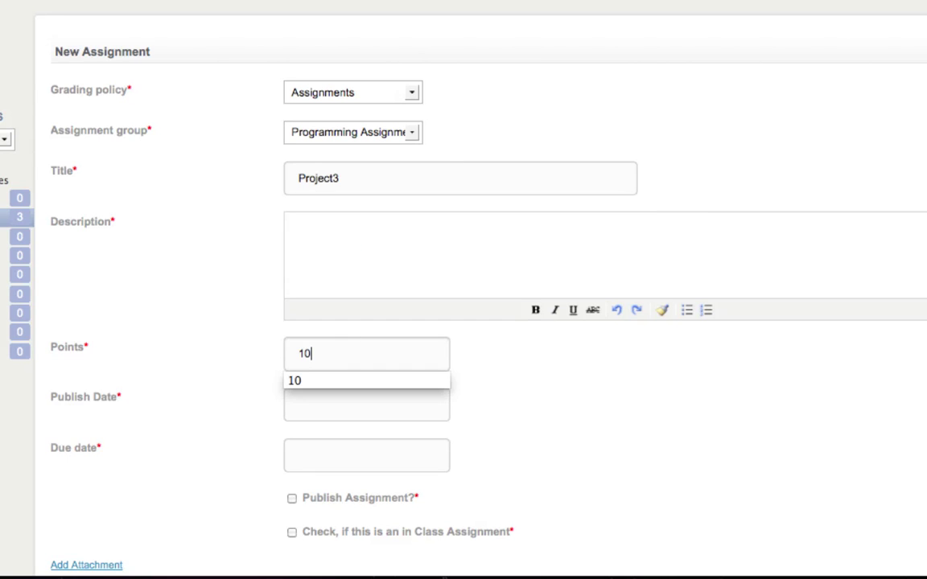
- Set the fourth assignment's publish date to 01/03/2012 13:33
scroll(337, 358, "down", 1)
scroll(337, 358, "down", 1)
left_click(339, 315)
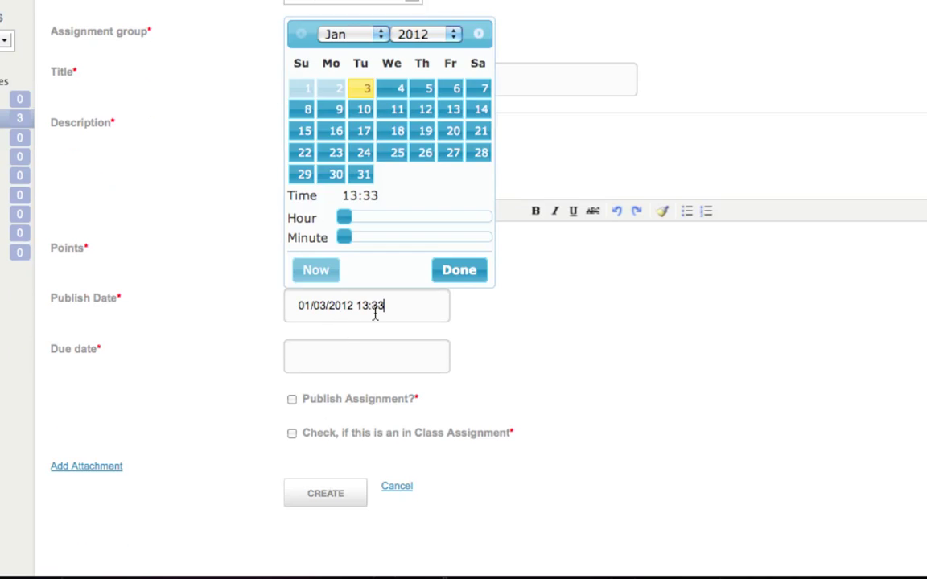
left_click(459, 272)
- Set the fourth assignment's due date to 05/03/2012 13:33 and try to create it as a published assignment
left_click(387, 346)
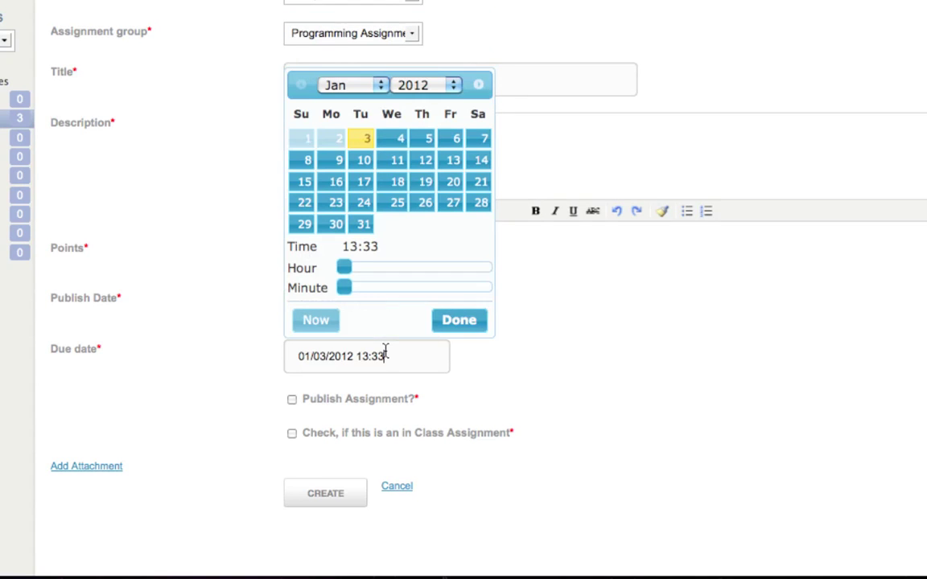
left_click(380, 86)
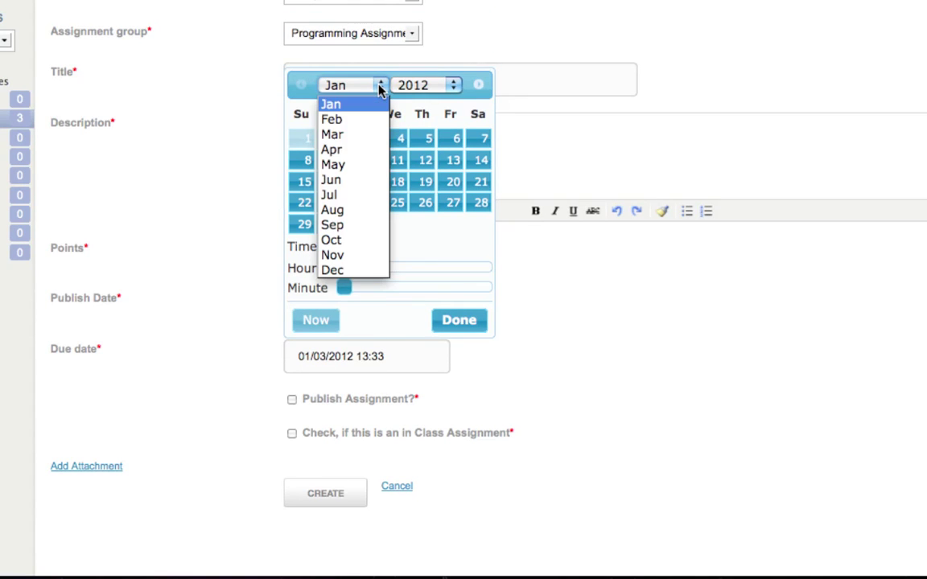
left_click(341, 170)
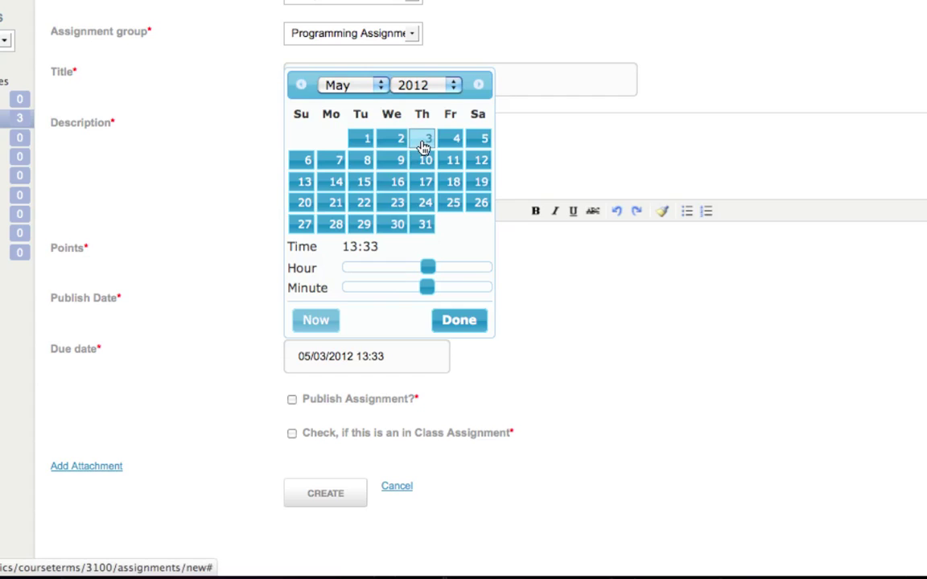
left_click(444, 321)
left_click(292, 400)
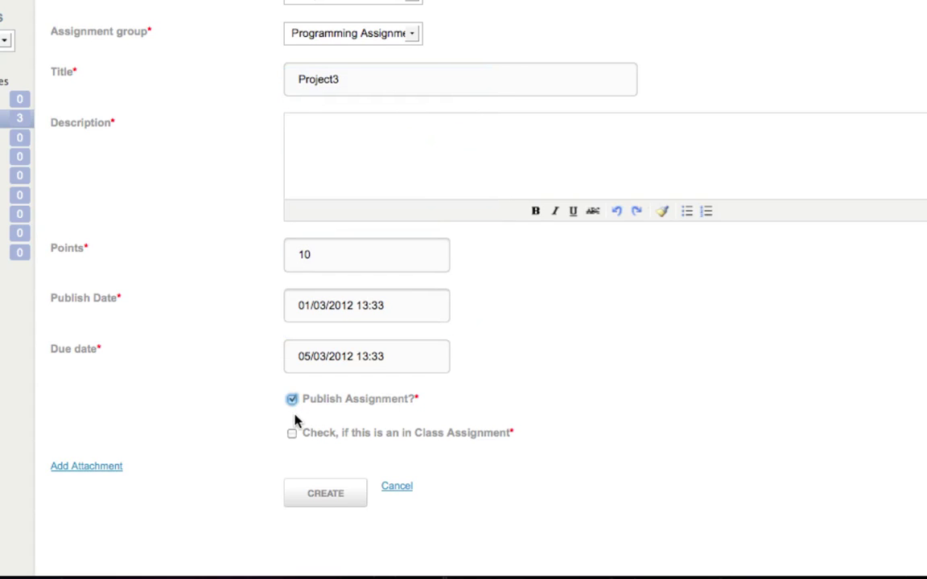
left_click(325, 499)
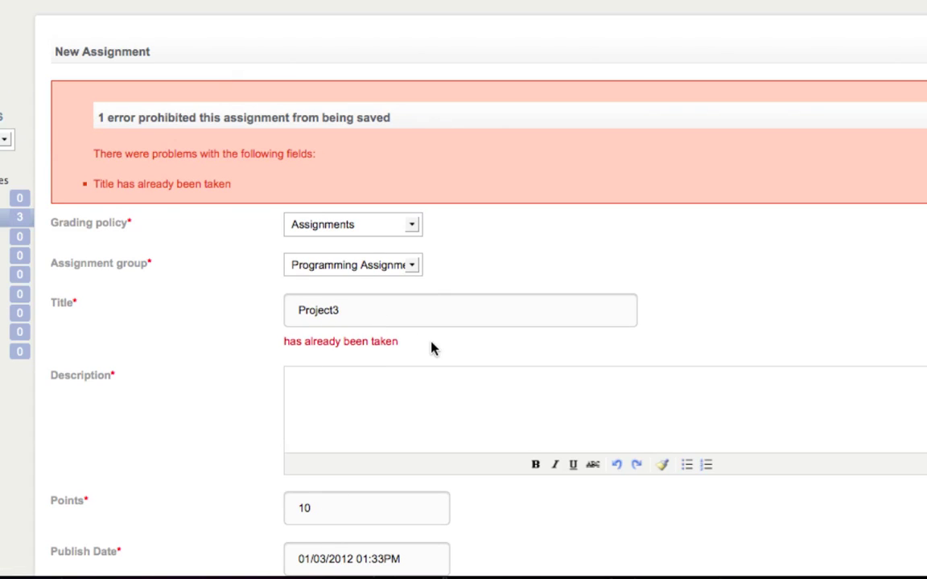
- Change the fourth assignment's title to Project4 and create it
key("BackSpace")
type("4")
key("Down")
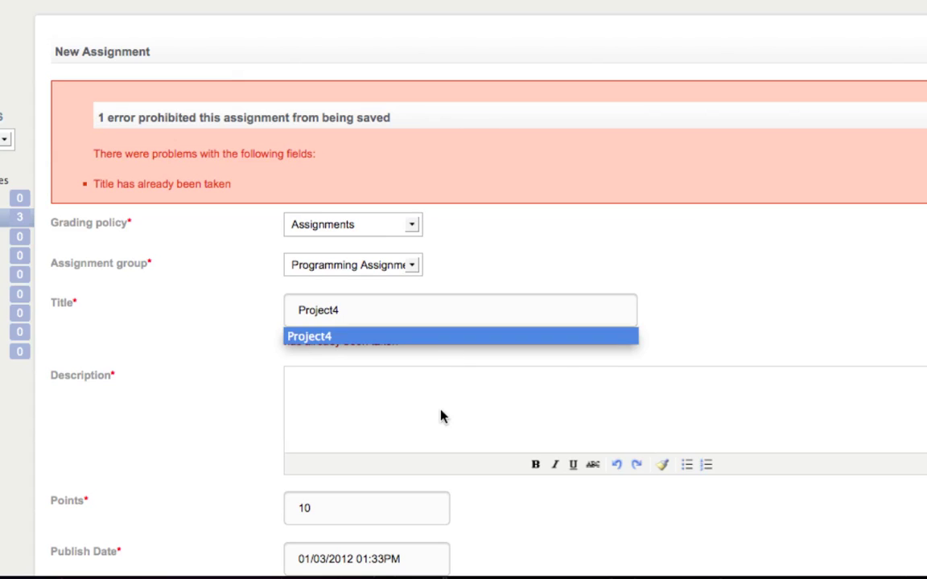
left_click(441, 418)
scroll(441, 420, "down", 5)
left_click(336, 470)
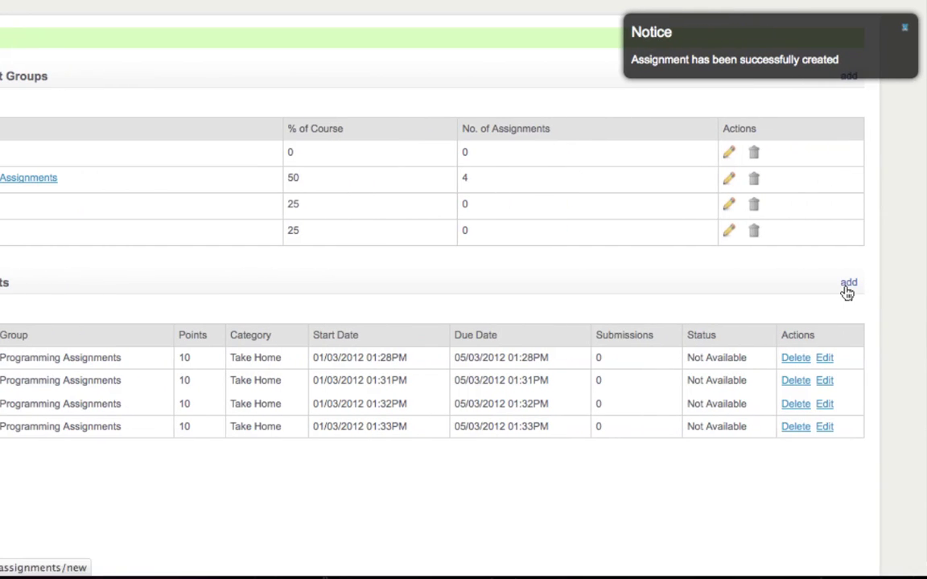
- Start a fifth assignment using the Assignments grading policy and the Programming Assignments group
left_click(848, 285)
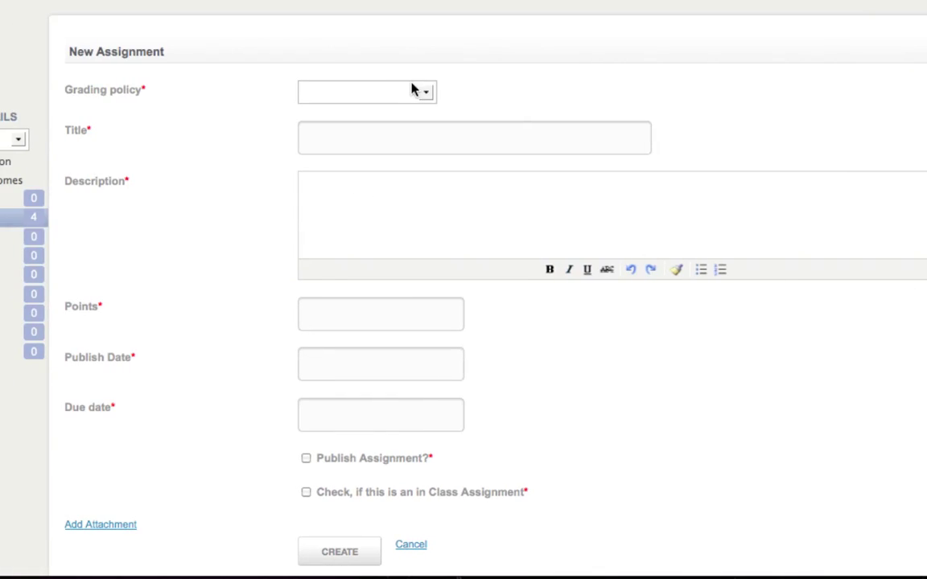
left_click(413, 89)
left_click(401, 123)
left_click(399, 132)
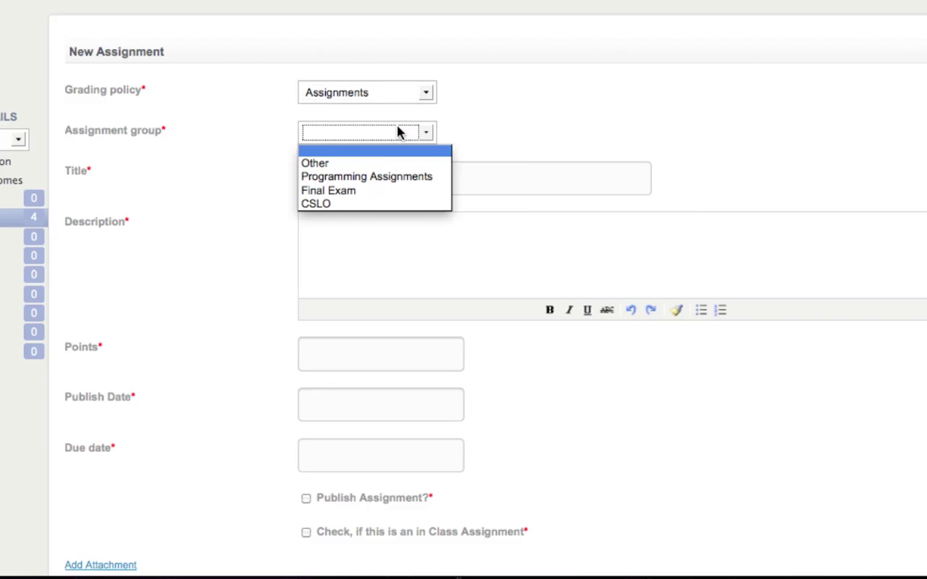
left_click(385, 176)
- Title the fifth assignment Project5 and give it 10 points
left_click(384, 178)
type("P")
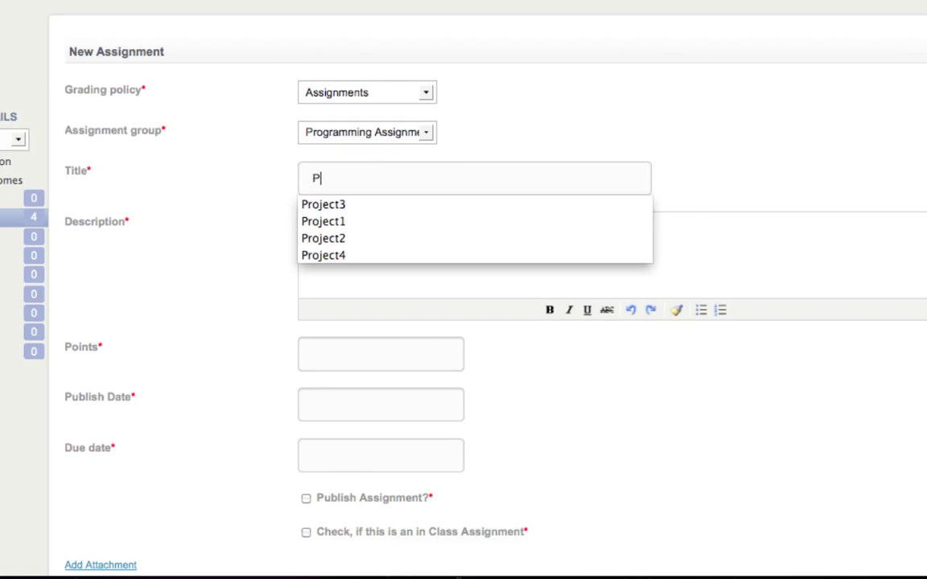
key("Down")
key("Down")
key("Down")
key("Down")
key("Down")
key("Up")
key("Return")
key("BackSpace")
type("5")
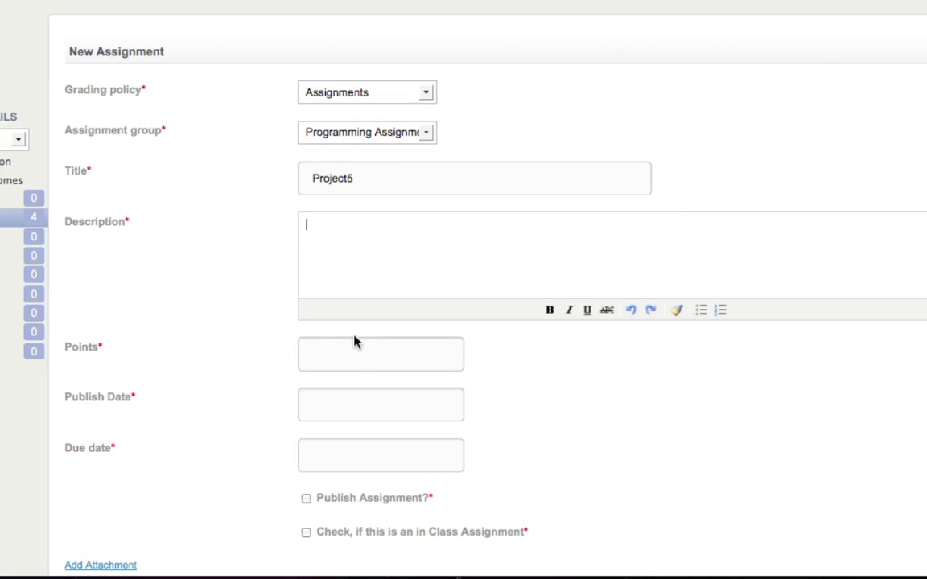
type("10")
- Set Project5's publish date to 01/03/2012 13:33 and its due date to 05/03/2012 13:33
scroll(348, 355, "down", 2)
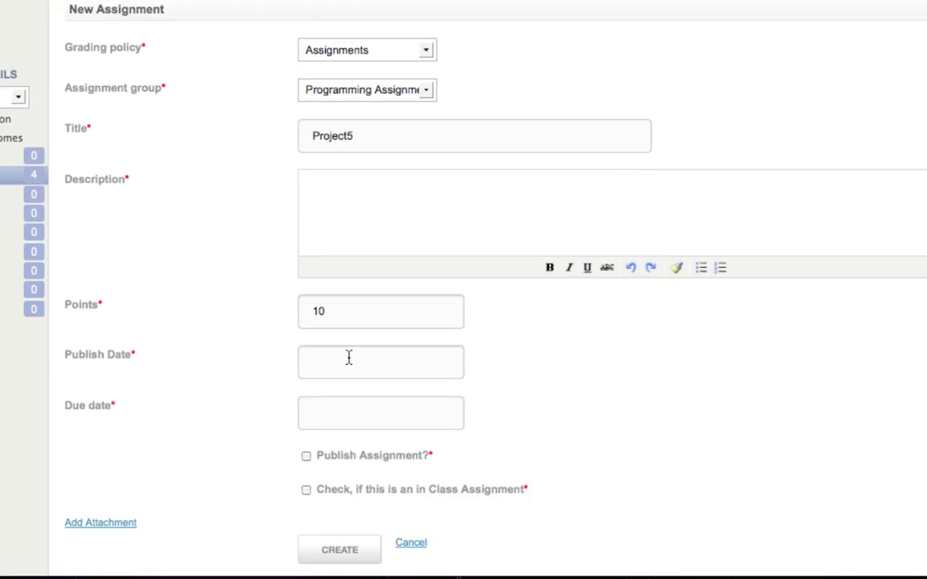
left_click(351, 346)
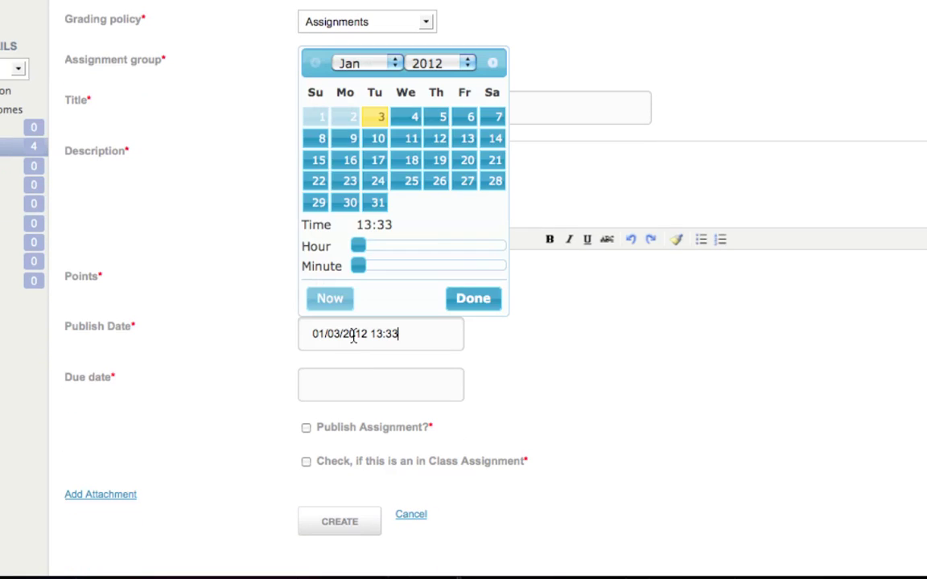
left_click(470, 298)
left_click(395, 395)
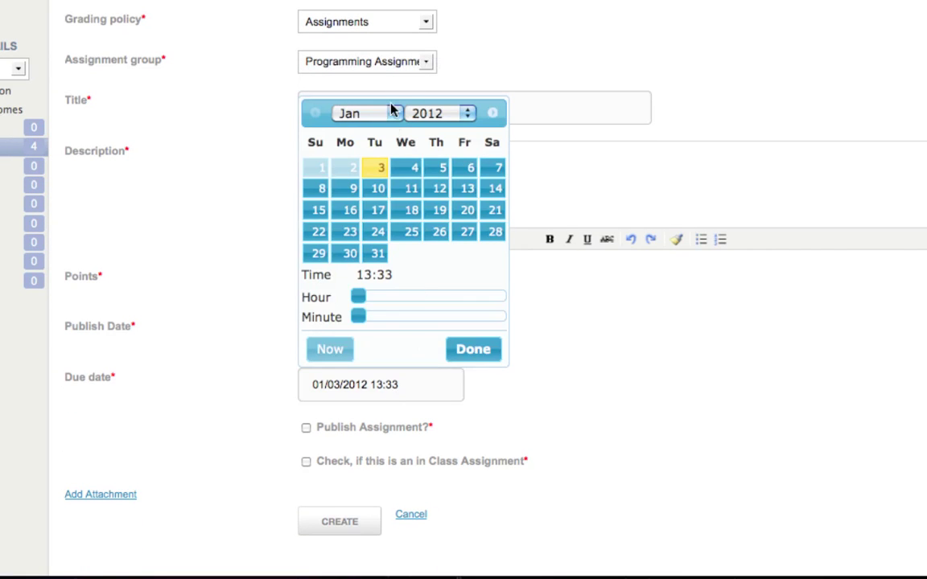
left_click(394, 117)
left_click(348, 193)
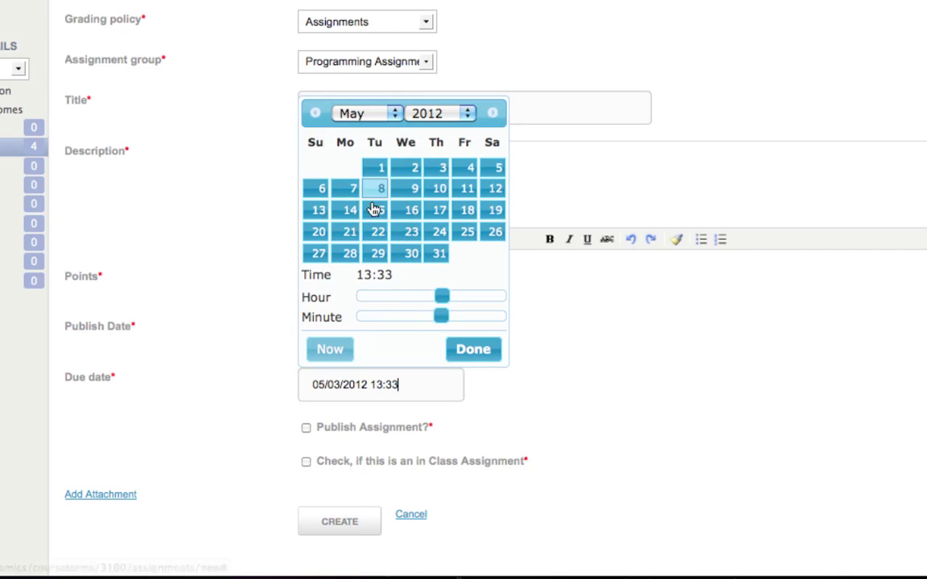
left_click(474, 358)
- Mark Project5 as published and create the assignment
scroll(480, 361, "down", 3)
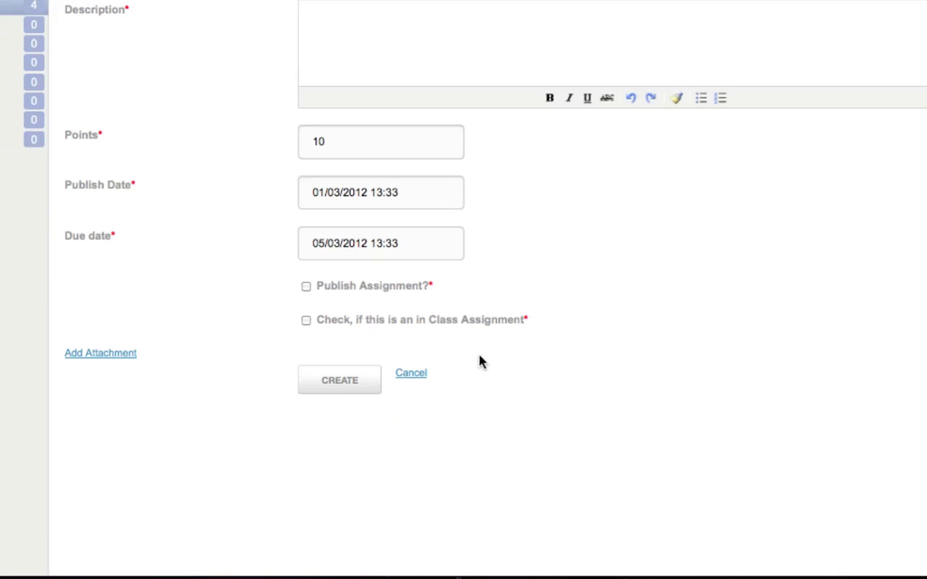
left_click(306, 287)
left_click(345, 389)
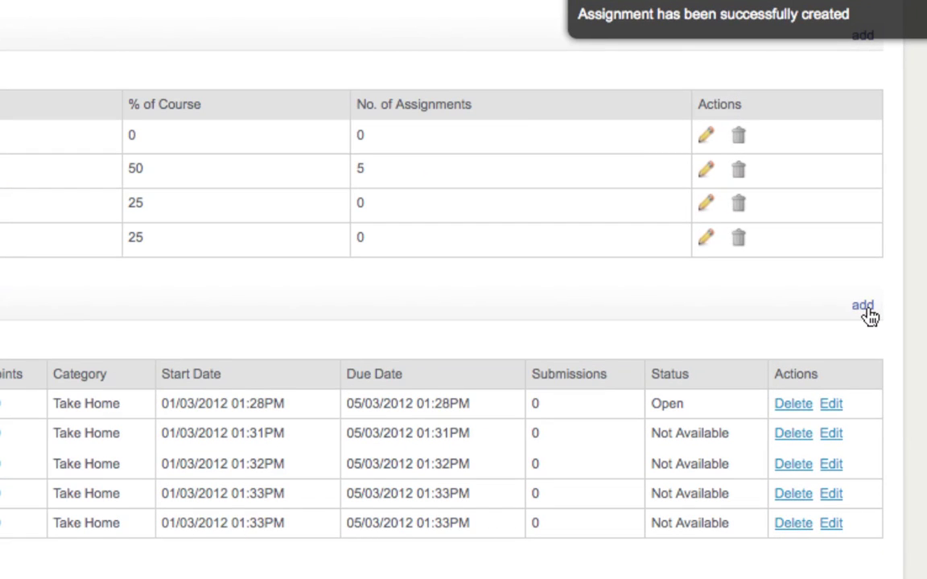
- Start a new assignment using the Slos grading policy
left_click(863, 306)
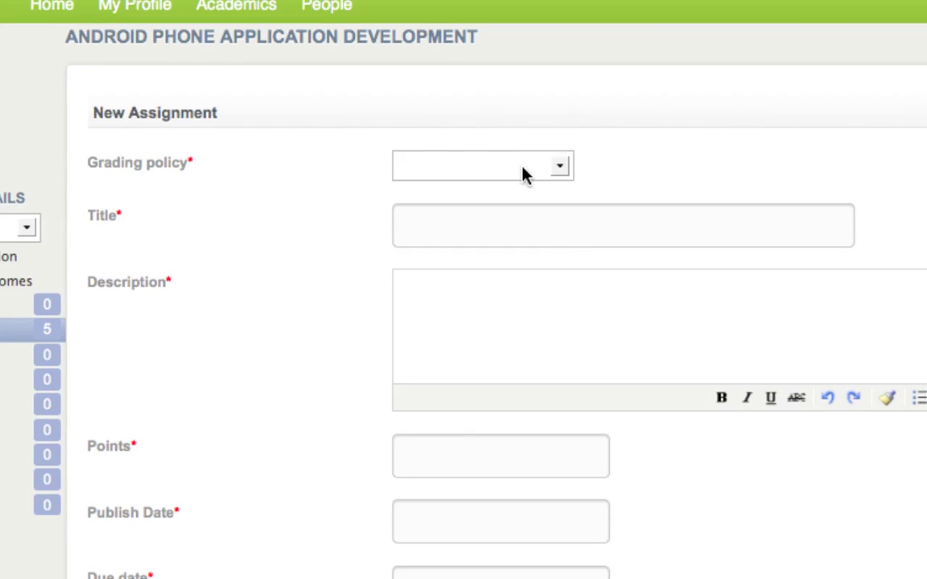
left_click(561, 169)
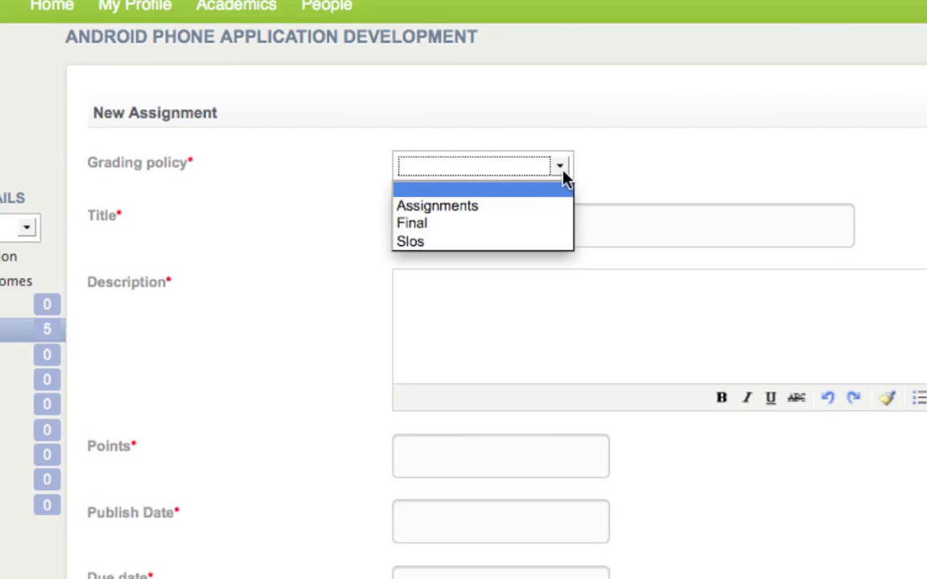
left_click(419, 242)
- Title the Slos assignment CSLOEssay and give it 25 points
left_click(430, 235)
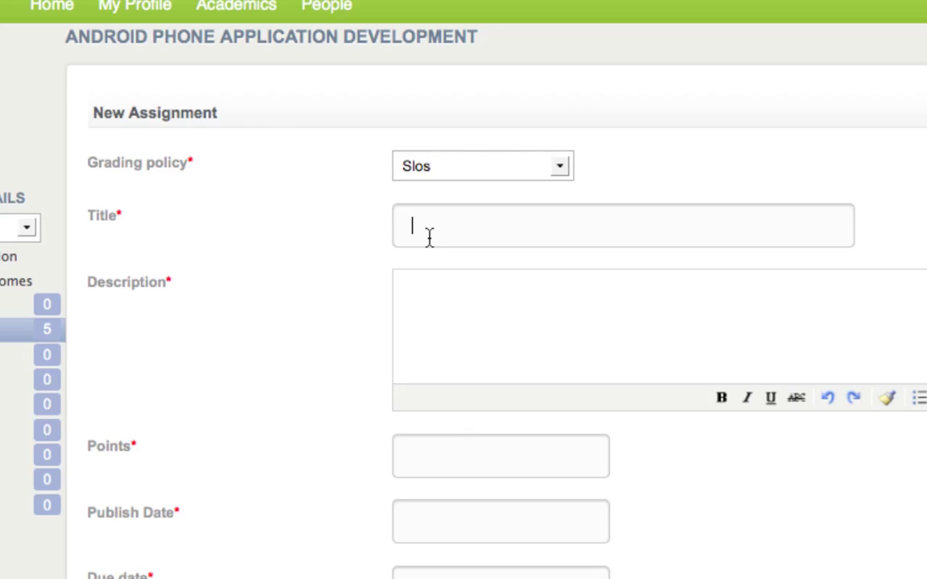
type("C")
key("Down")
key("Return")
scroll(420, 325, "down", 4)
left_click(442, 295)
type("25")
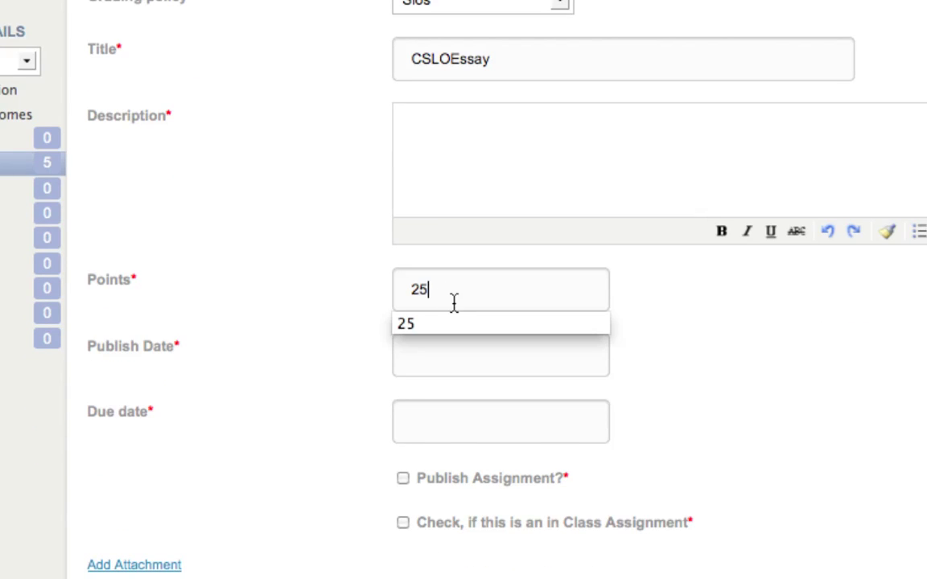
- Set CSLOEssay's publish date to 01/03/2012 13:34 and its due date to 05/03/2012 13:34
scroll(454, 306, "down", 1)
left_click(453, 306)
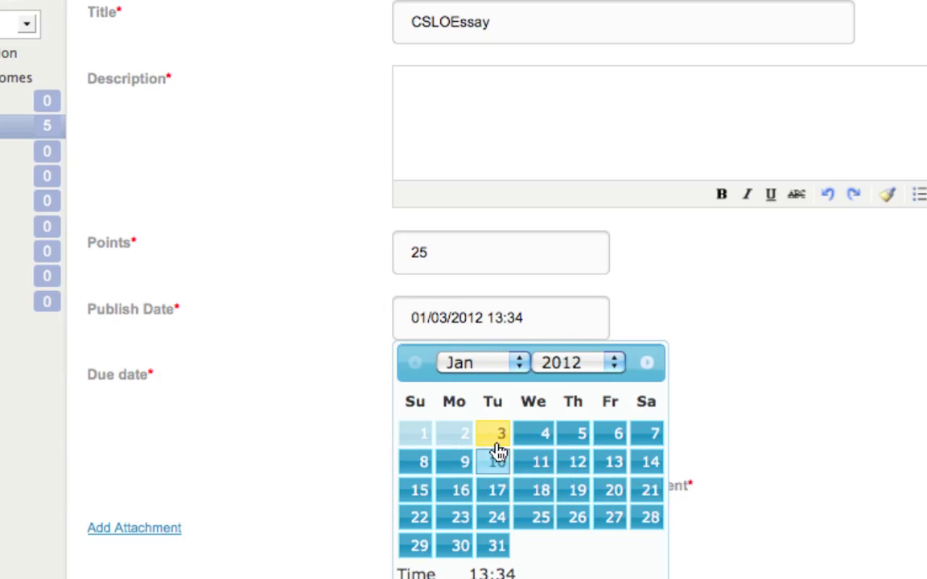
scroll(498, 433, "down", 1)
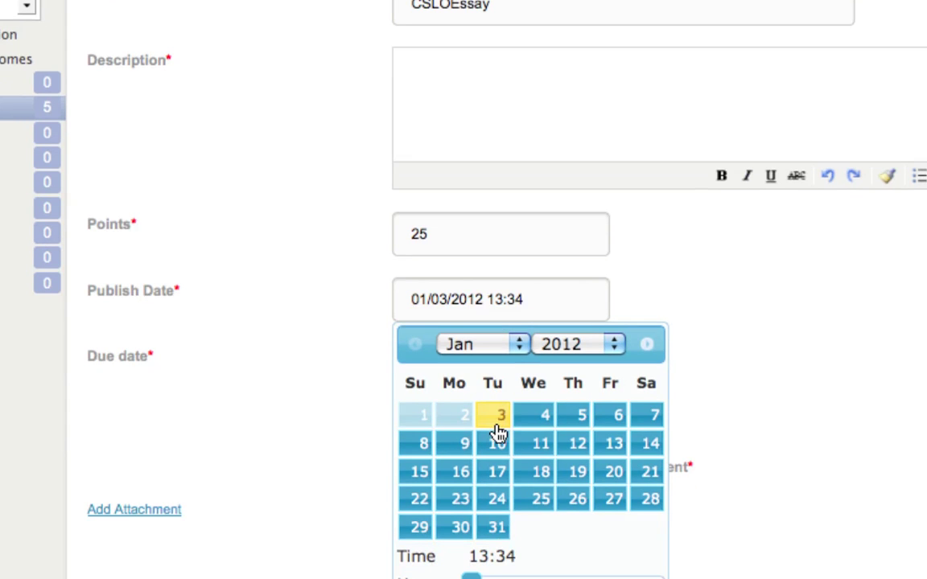
left_click(667, 403)
scroll(644, 395, "down", 1)
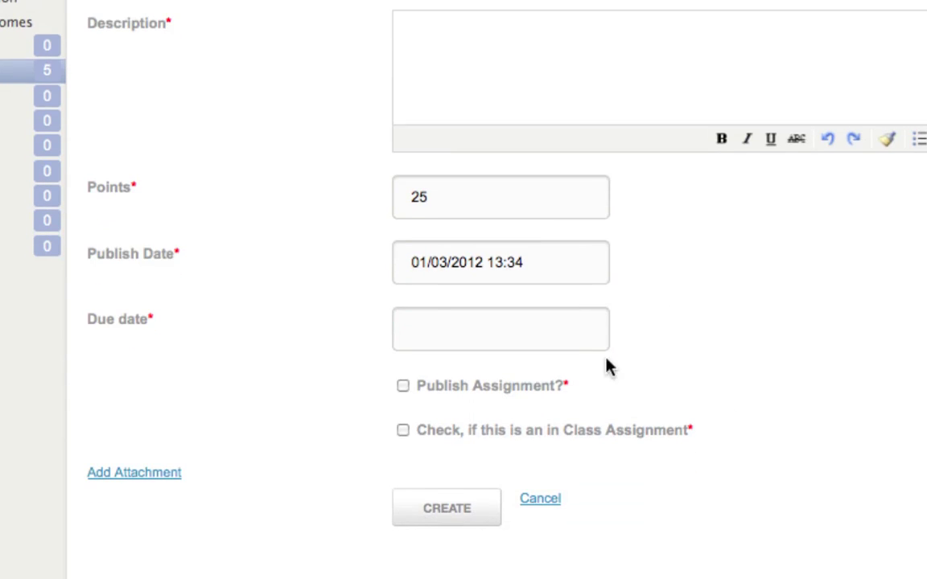
left_click(488, 335)
left_click(518, 380)
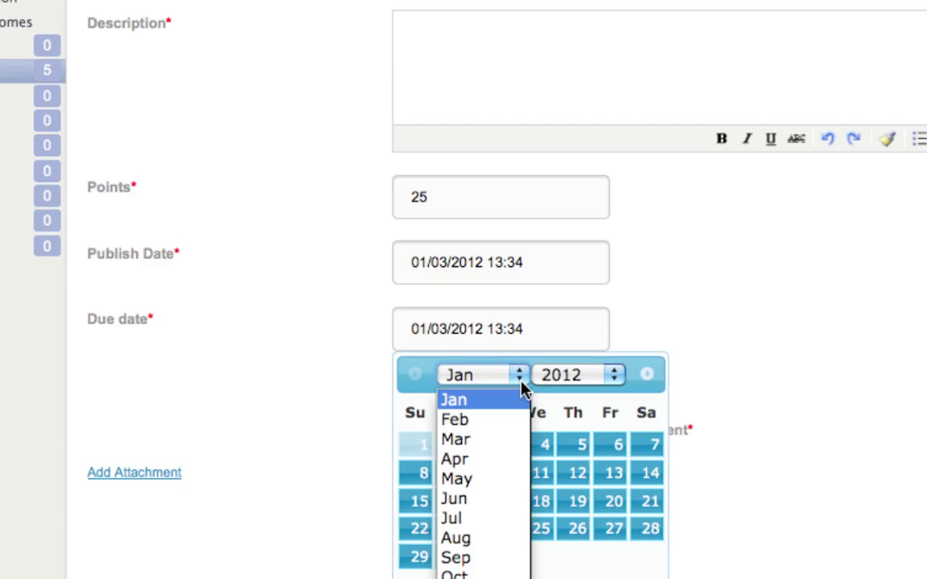
left_click(488, 479)
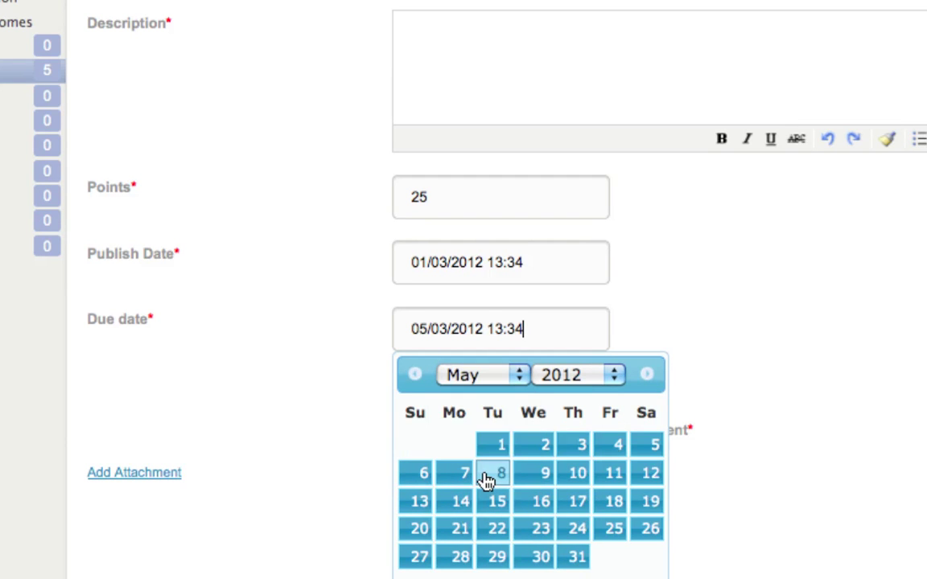
left_click(738, 399)
- Mark CSLOEssay as published and try to create the assignment
scroll(739, 395, "down", 2)
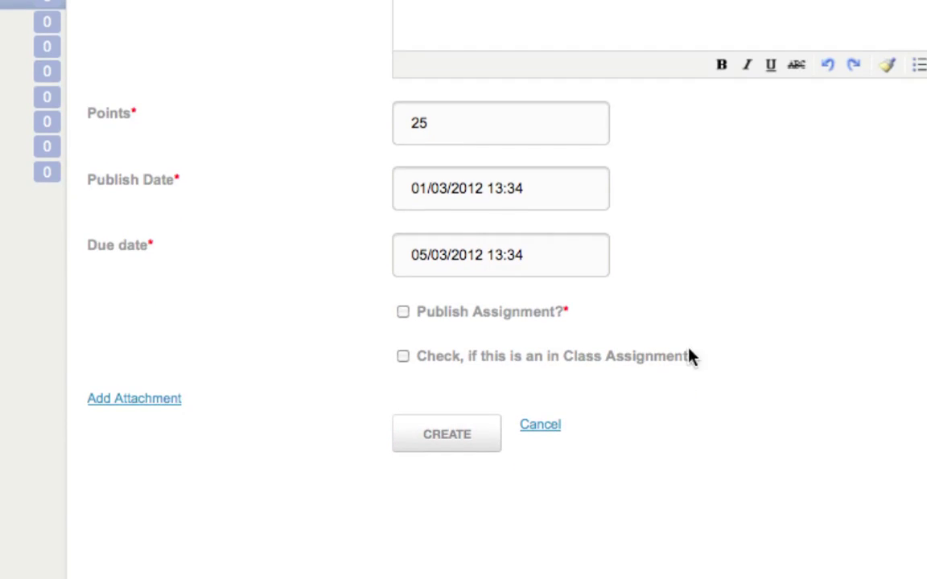
left_click(404, 312)
left_click(446, 435)
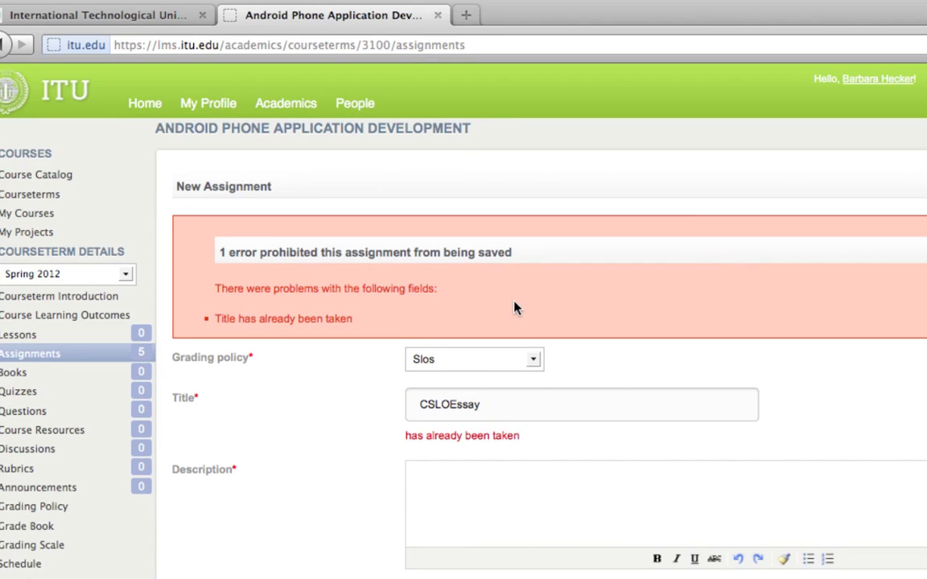
- Shorten the assignment's title to CSLO and try again to create it
scroll(515, 308, "down", 5)
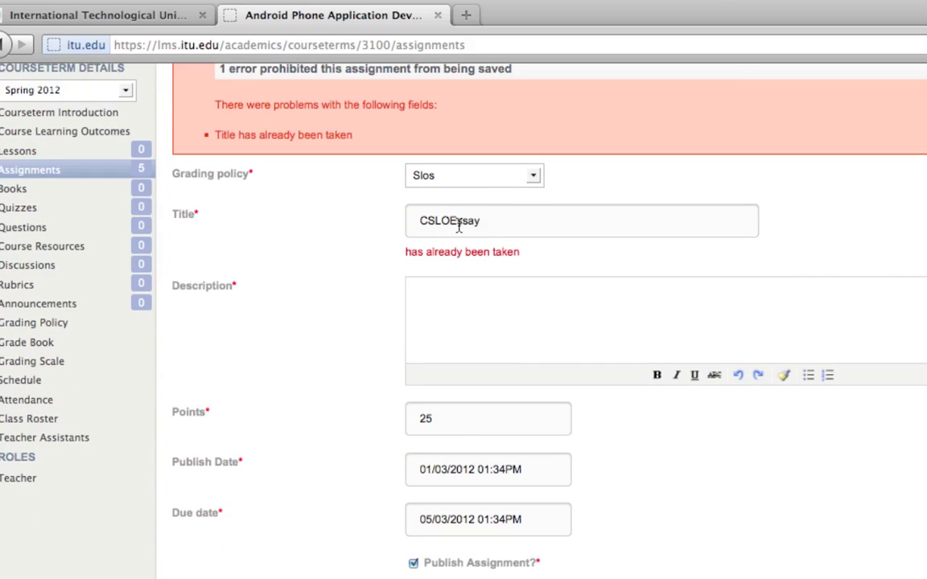
left_click(449, 221)
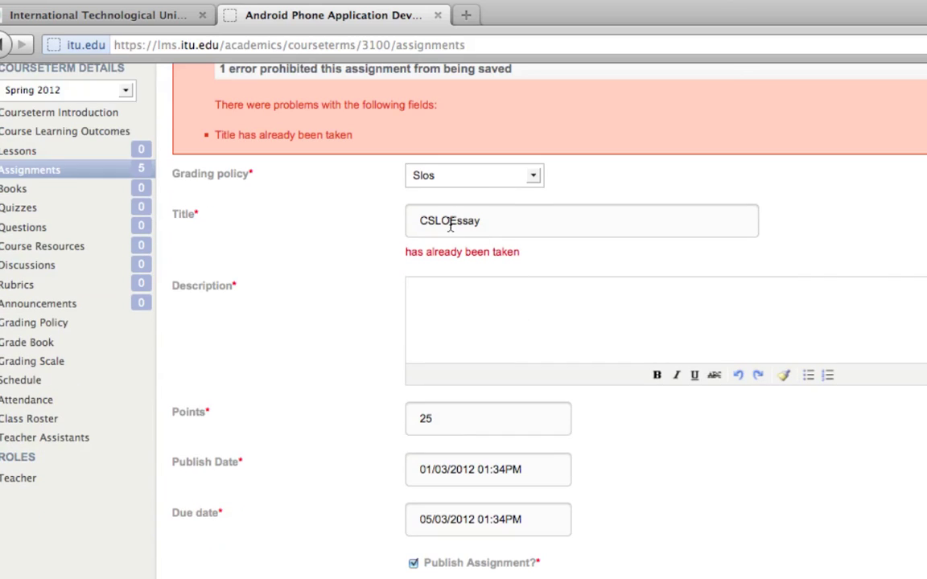
left_click(535, 226)
key("BackSpace")
key("BackSpace")
key("BackSpace")
key("BackSpace")
key("BackSpace")
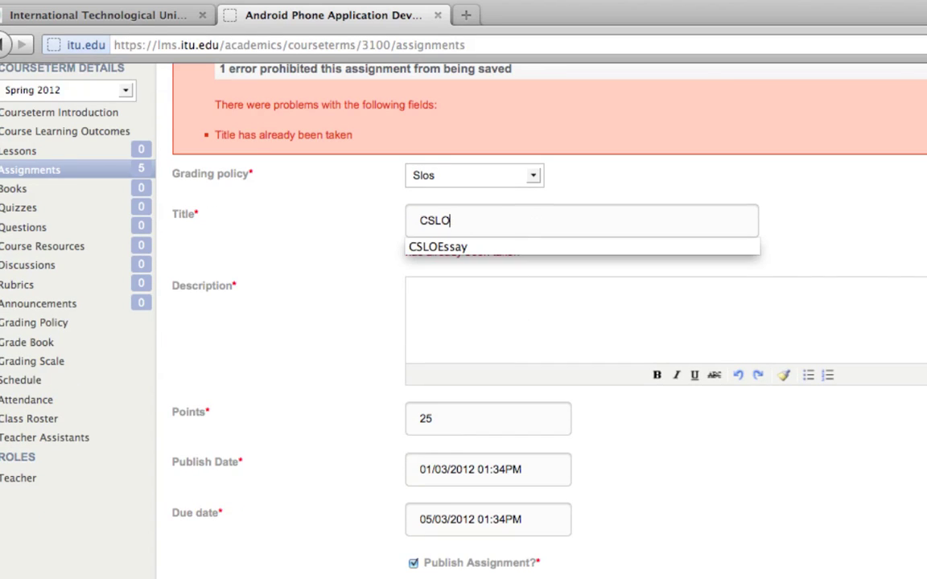
left_click(522, 312)
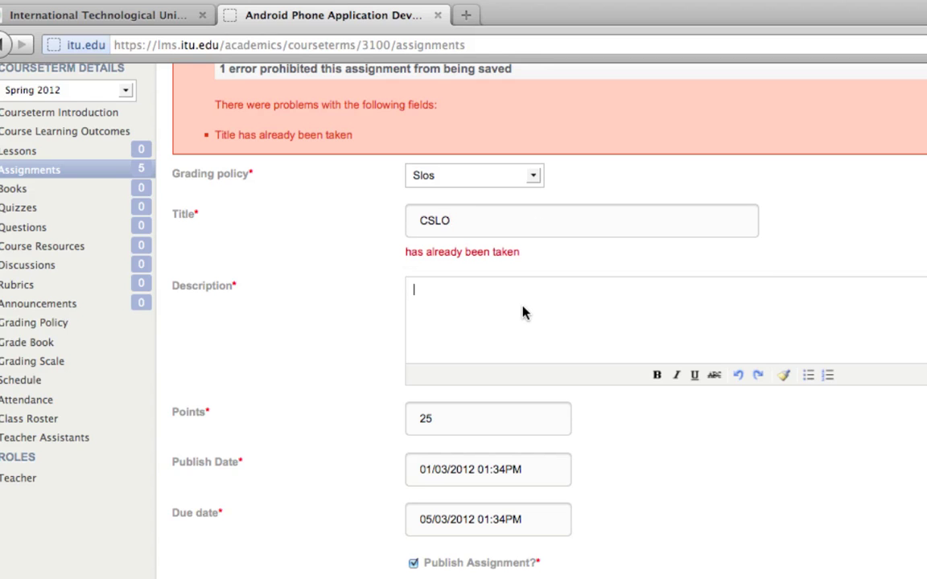
scroll(522, 312, "down", 2)
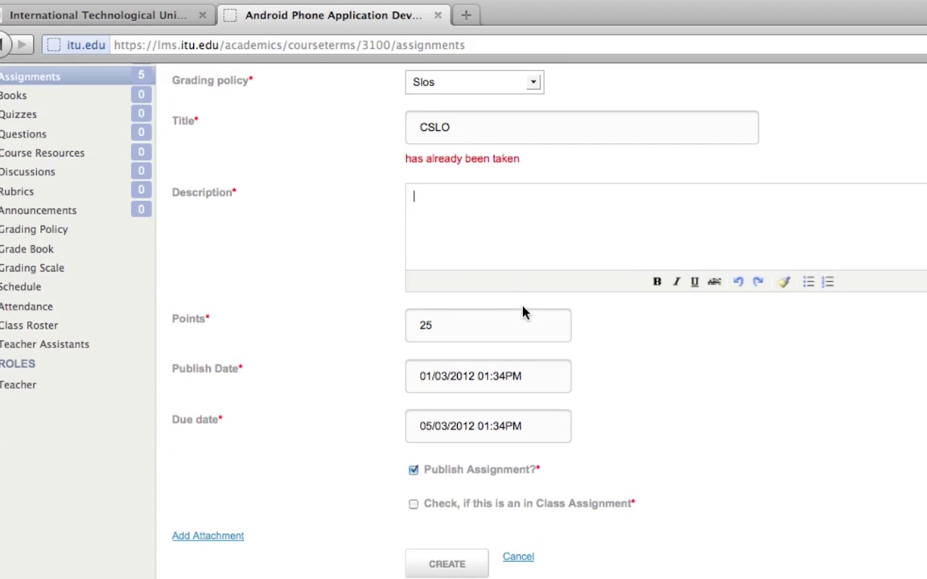
left_click(447, 566)
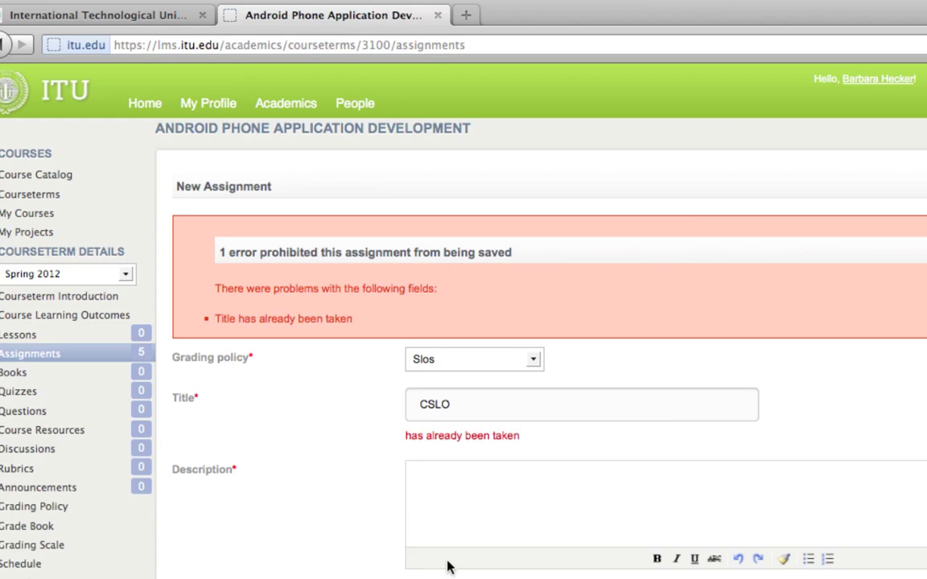
- Retitle the assignment CSLO-Essay and create it
left_click(472, 404)
scroll(481, 406, "down", 1)
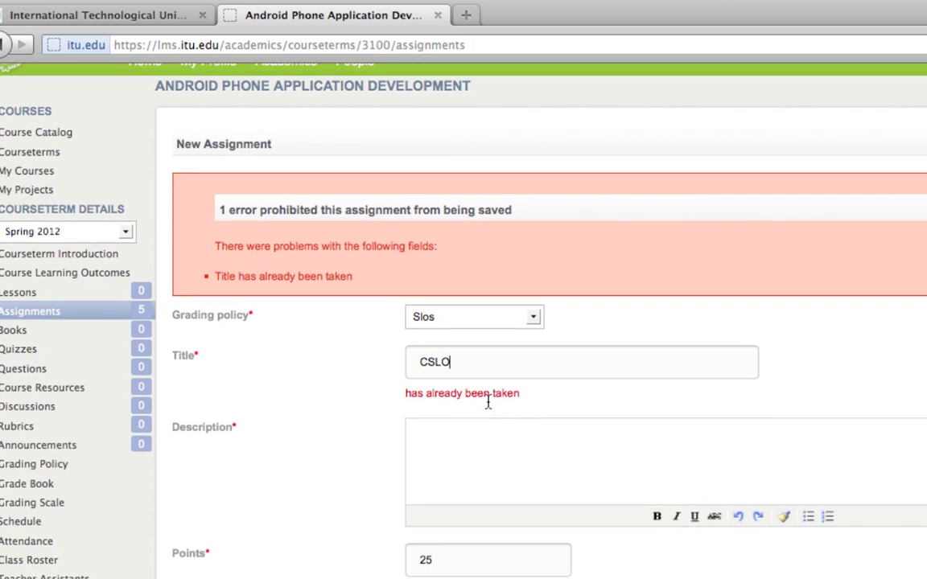
type("-Essay")
scroll(437, 426, "down", 5)
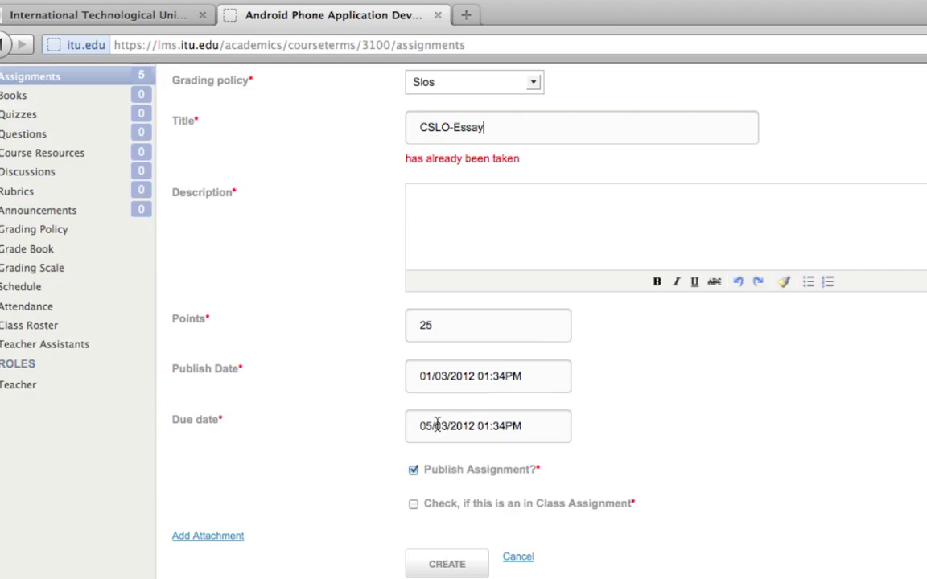
left_click(466, 563)
- Start another new assignment using the Final grading policy
scroll(504, 259, "down", 3)
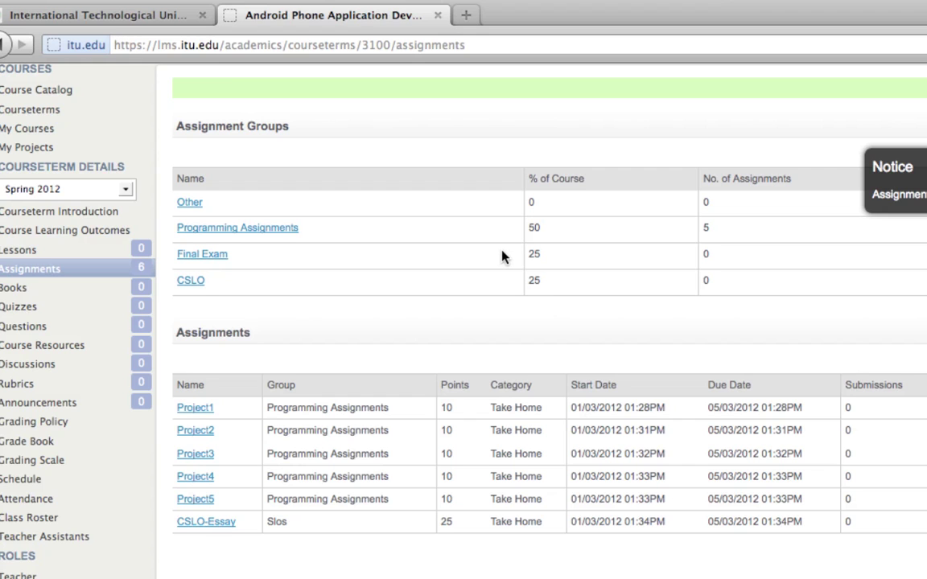
scroll(501, 257, "down", 3)
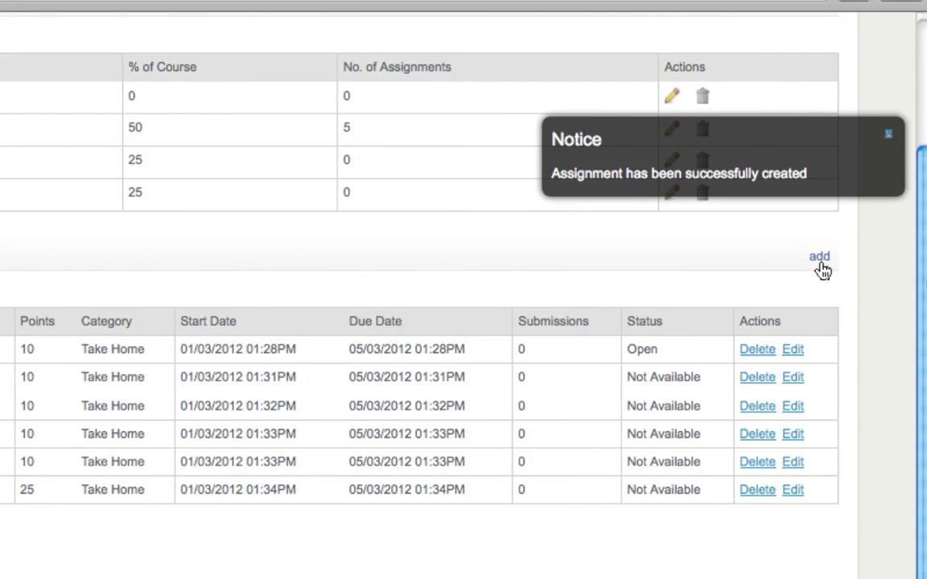
left_click(820, 263)
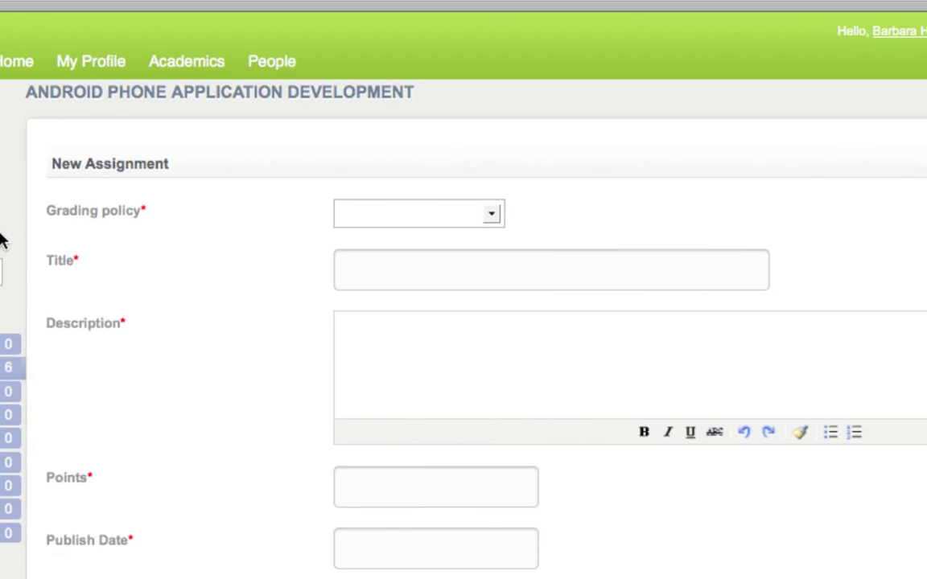
left_click(492, 214)
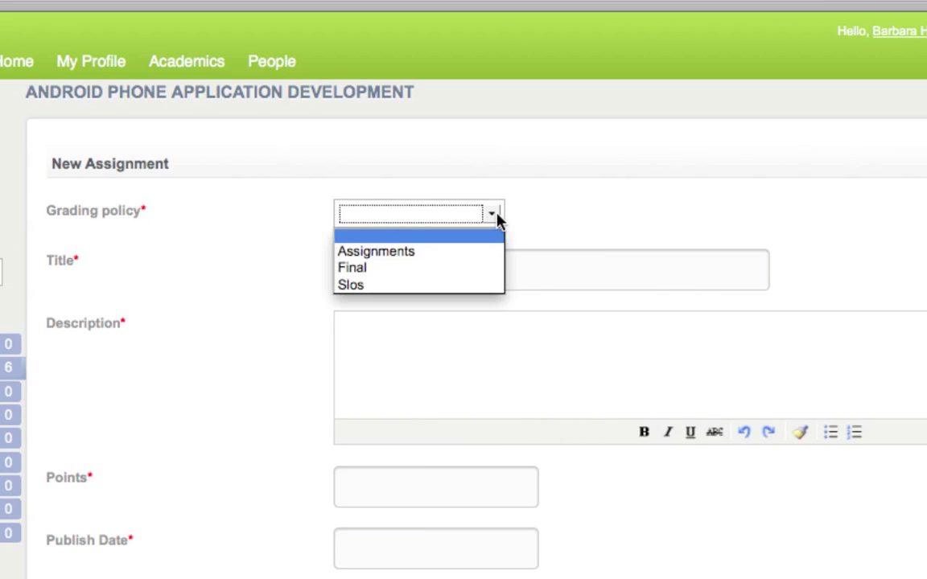
left_click(389, 268)
- Title the final assignment FinalExm and give it 25 points
left_click(389, 273)
type("Fin")
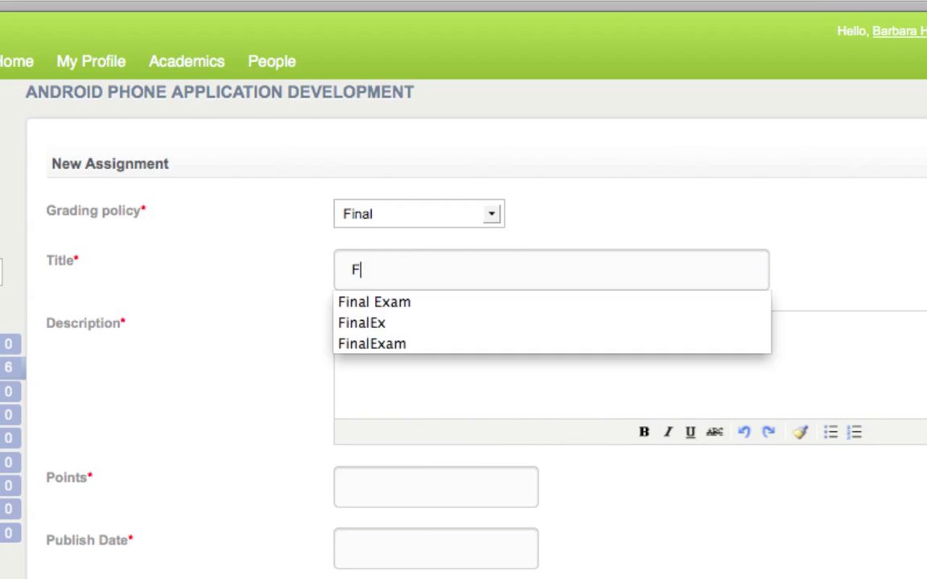
key("Down")
key("Down")
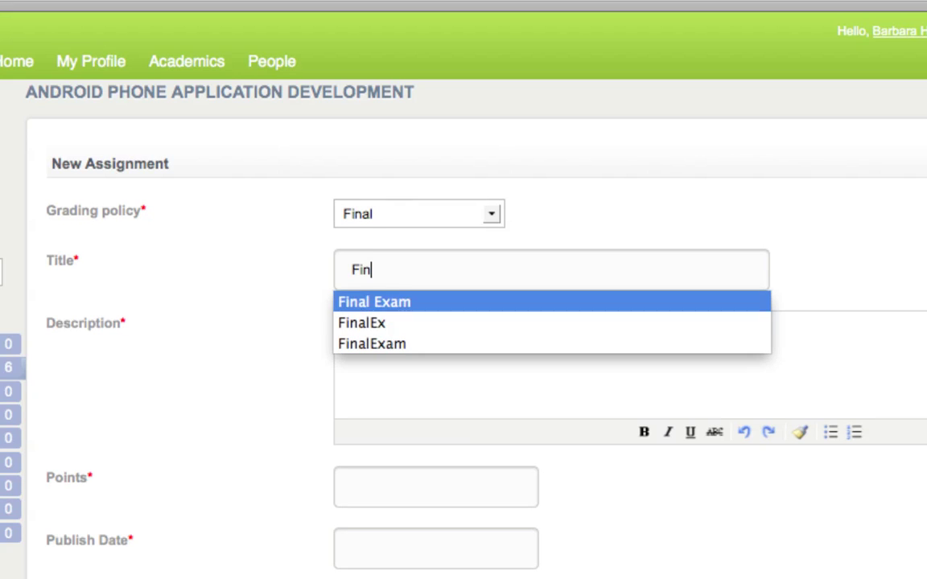
key("Return")
type("m")
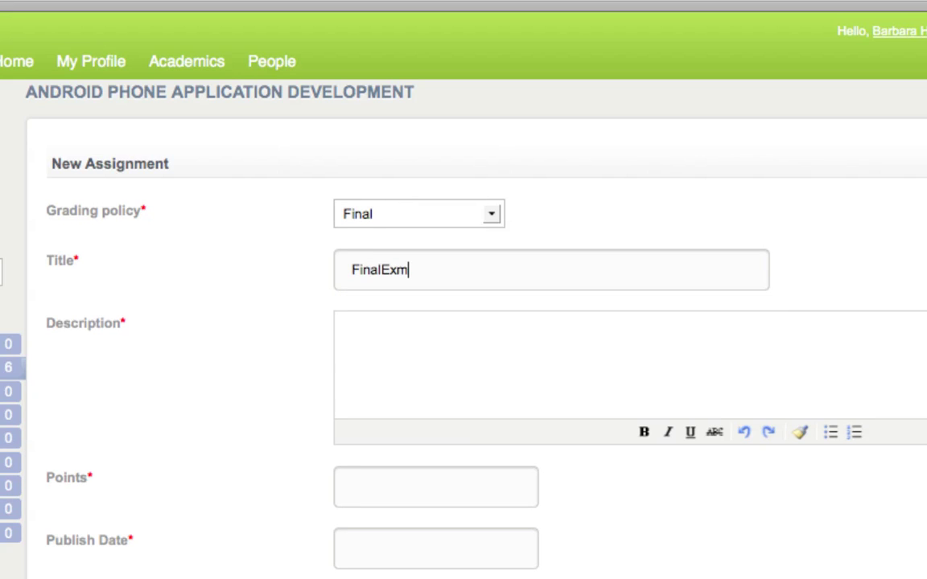
scroll(351, 346, "down", 1)
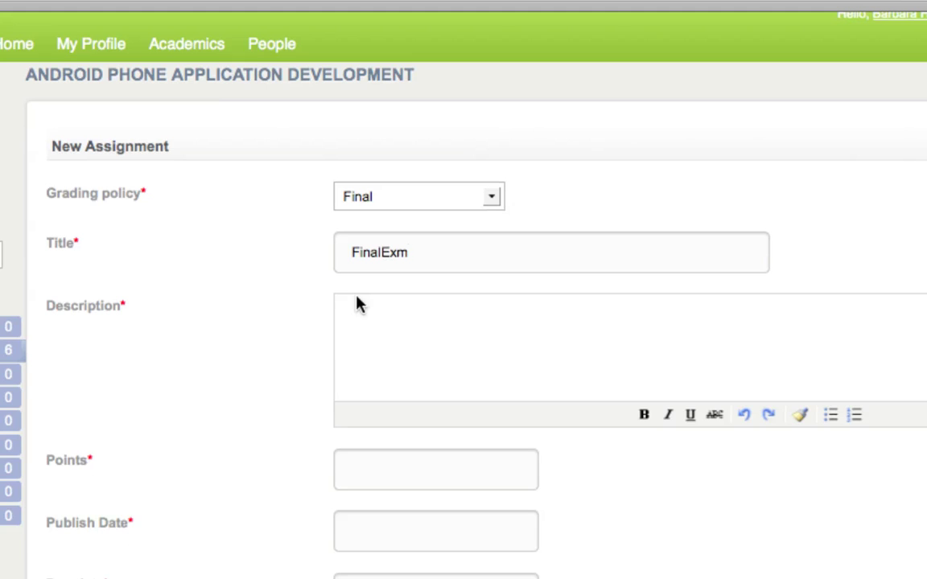
scroll(364, 302, "down", 2)
scroll(366, 302, "down", 1)
left_click(395, 387)
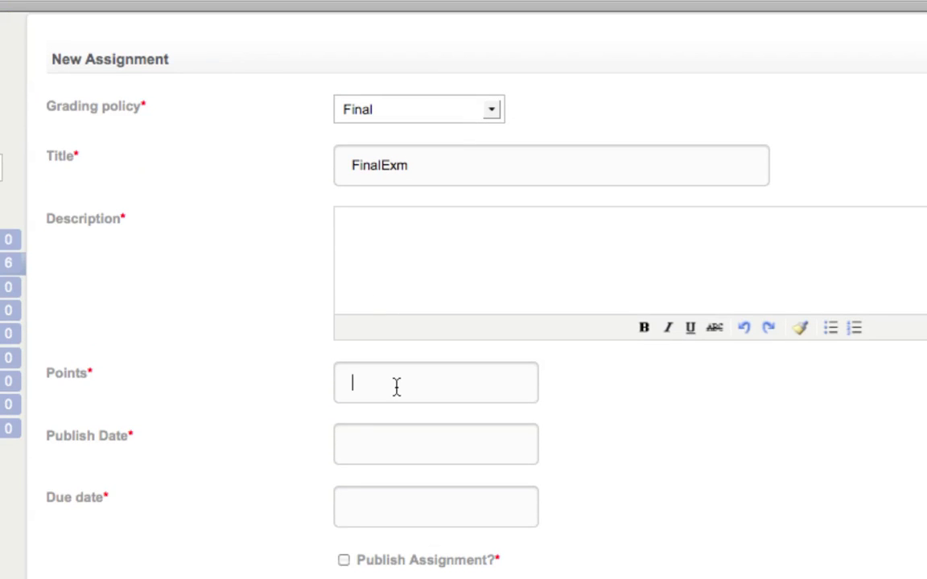
type("25")
- Set FinalExm's publish date to 01/03/2012 13:36 and its due date to 05/03/2012 13:36
scroll(397, 387, "down", 3)
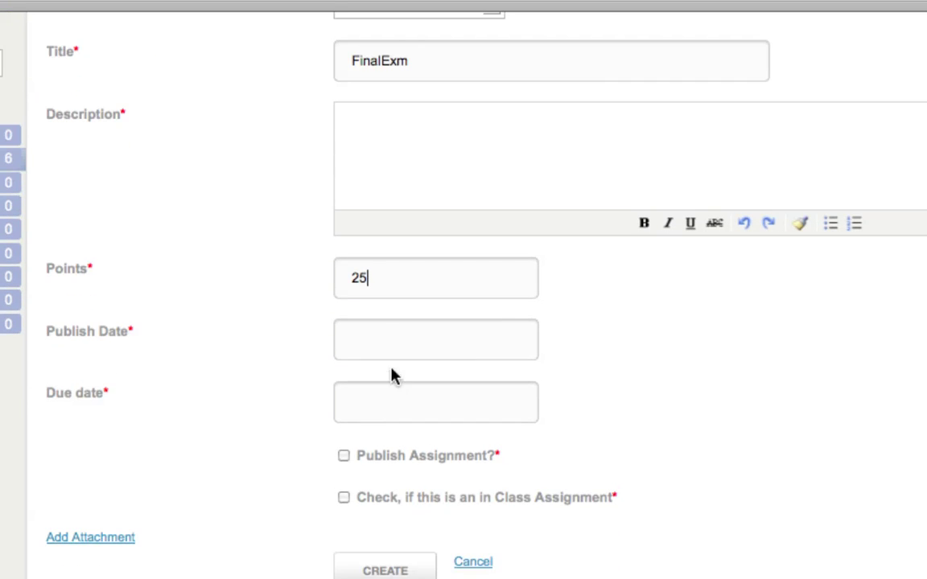
left_click(390, 342)
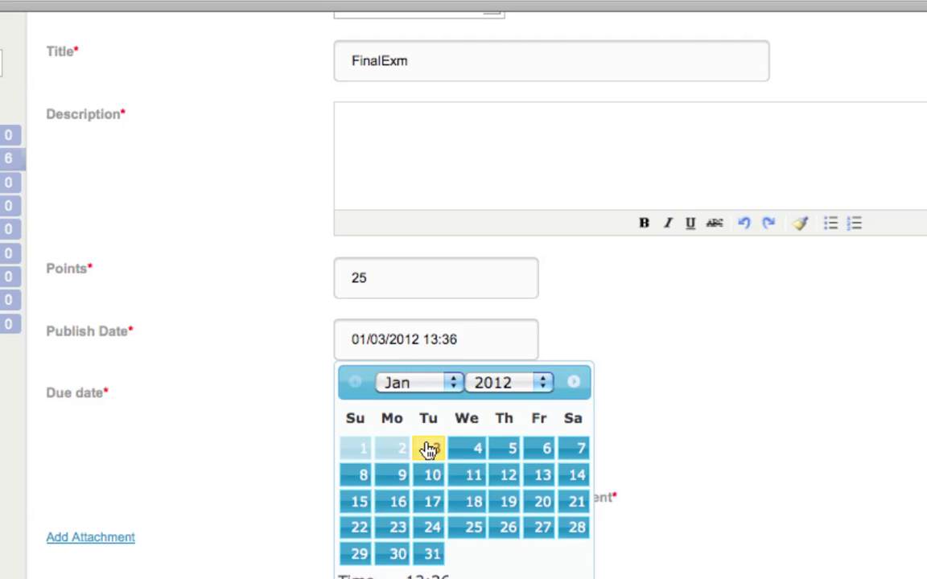
left_click(642, 405)
scroll(606, 389, "down", 3)
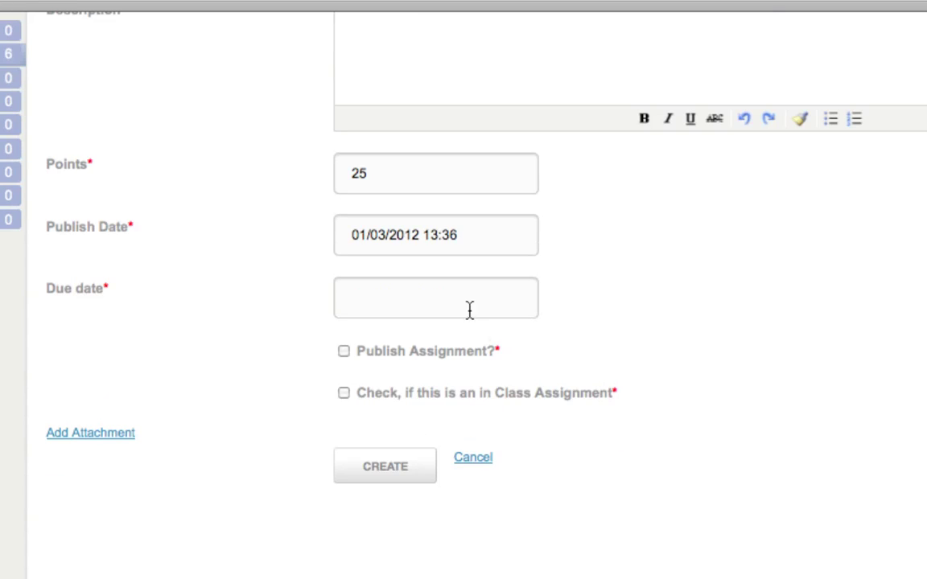
left_click(470, 301)
left_click(451, 346)
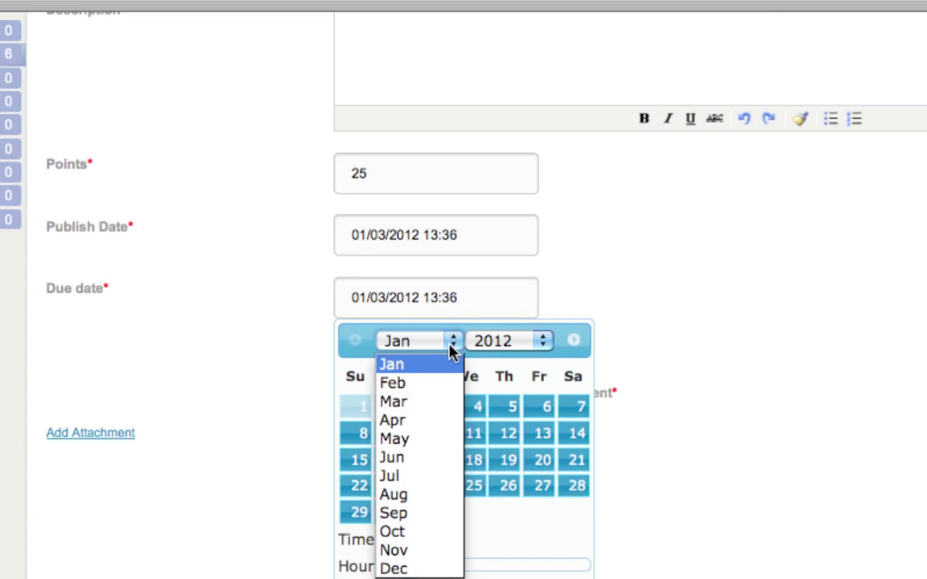
left_click(407, 439)
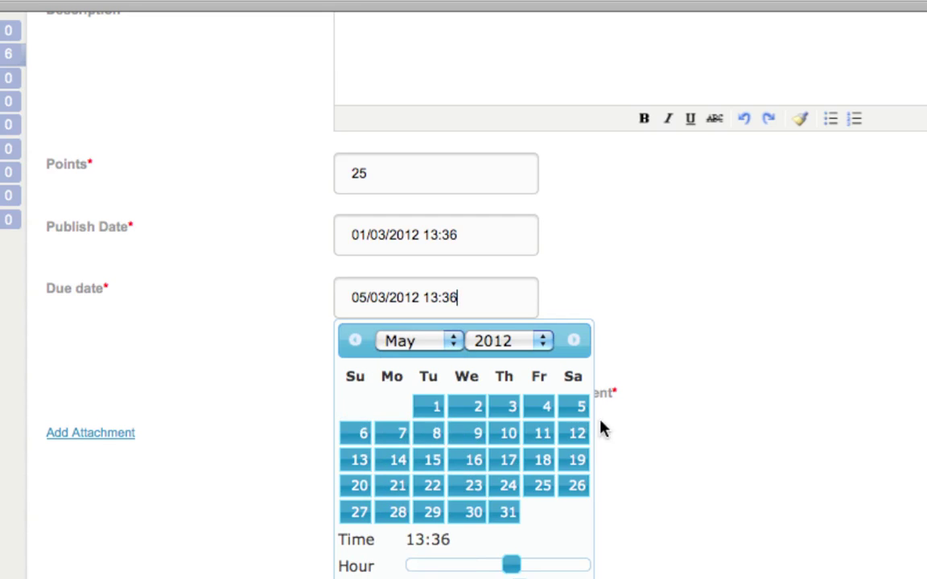
left_click(670, 392)
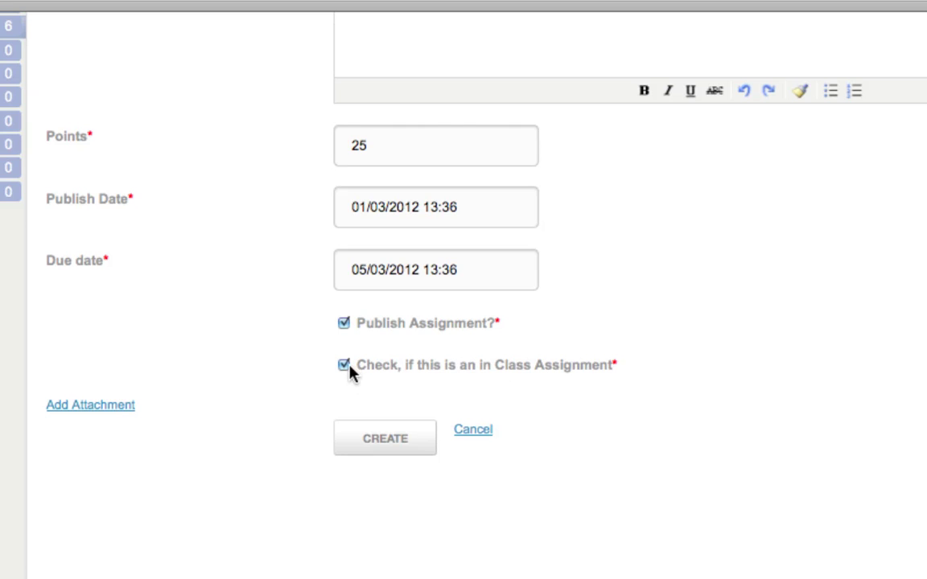
- Create FinalExm as a published in-class assignment
left_click(383, 440)
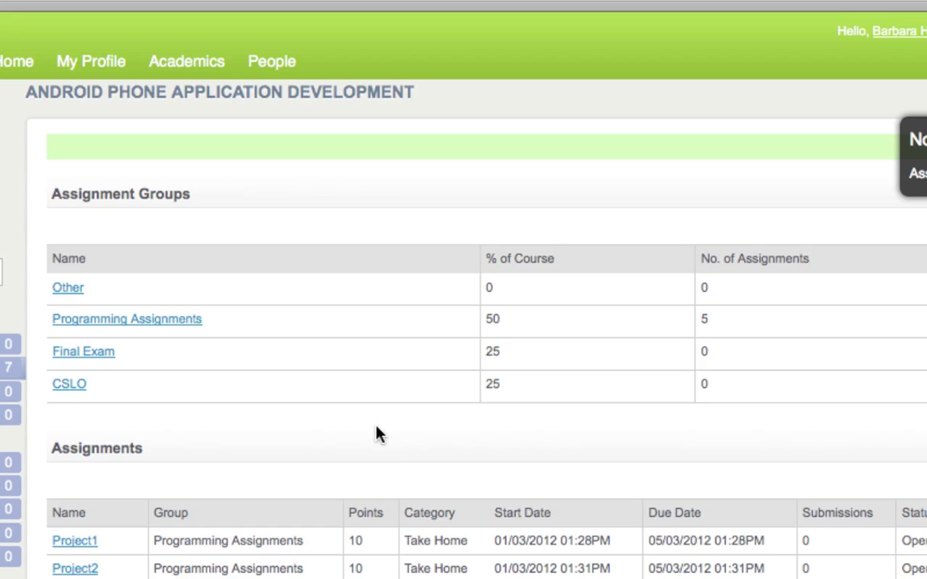
- Review the course's assignments list, checking each assignment's points and take-home or in-class category, along with the assignment groups
scroll(380, 433, "down", 5)
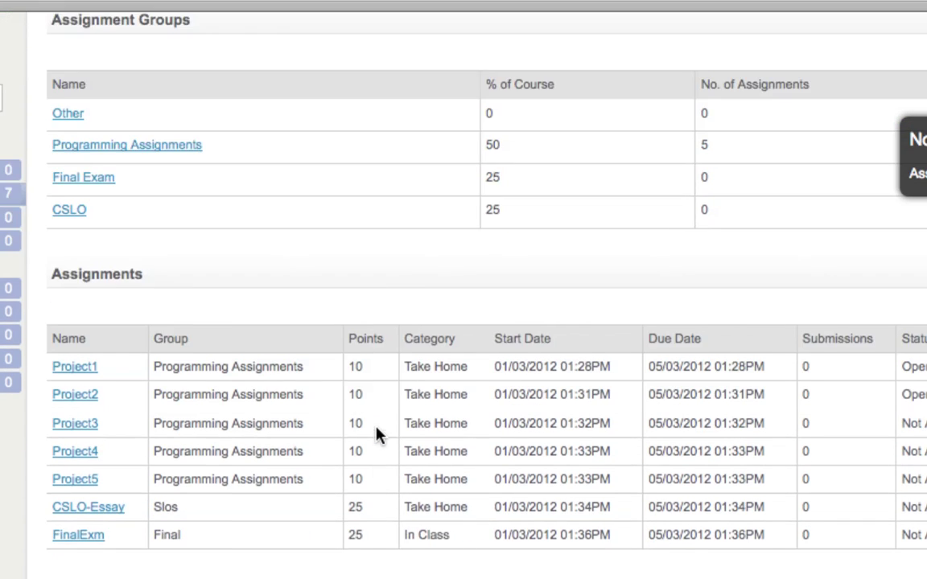
scroll(379, 433, "down", 1)
scroll(441, 476, "down", 4)
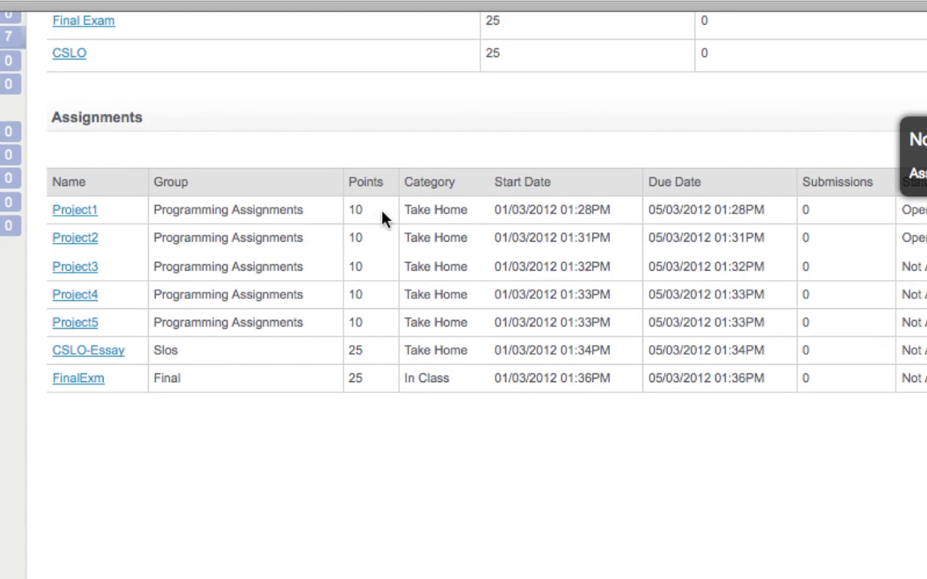
left_click_drag(405, 211, 455, 351)
left_click(455, 352)
left_click_drag(404, 383, 449, 382)
left_click(459, 423)
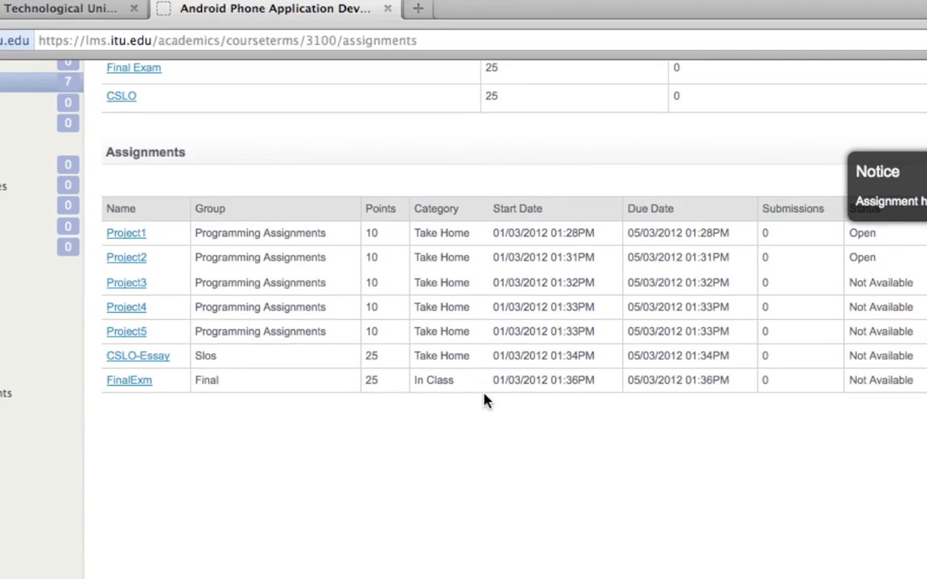
scroll(471, 354, "up", 3)
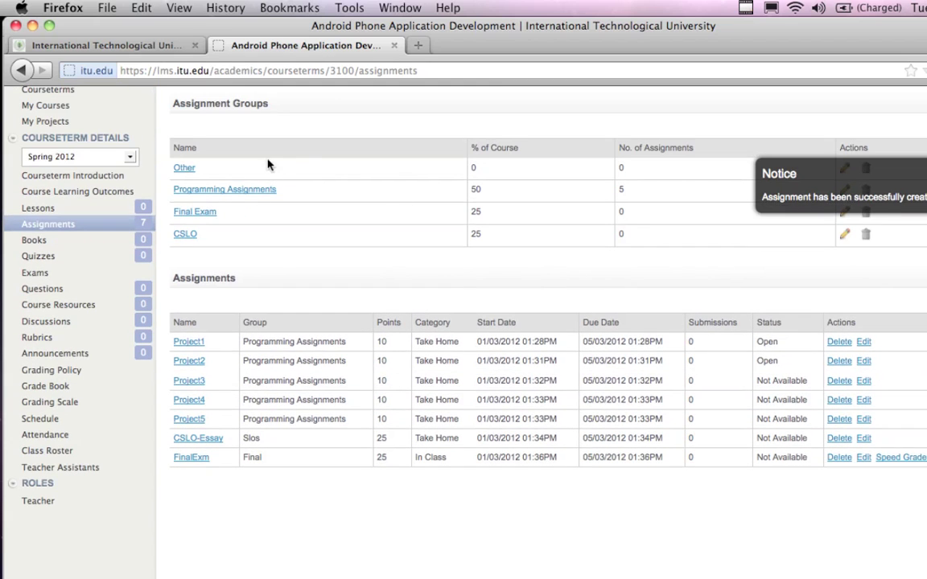
scroll(298, 243, "down", 1)
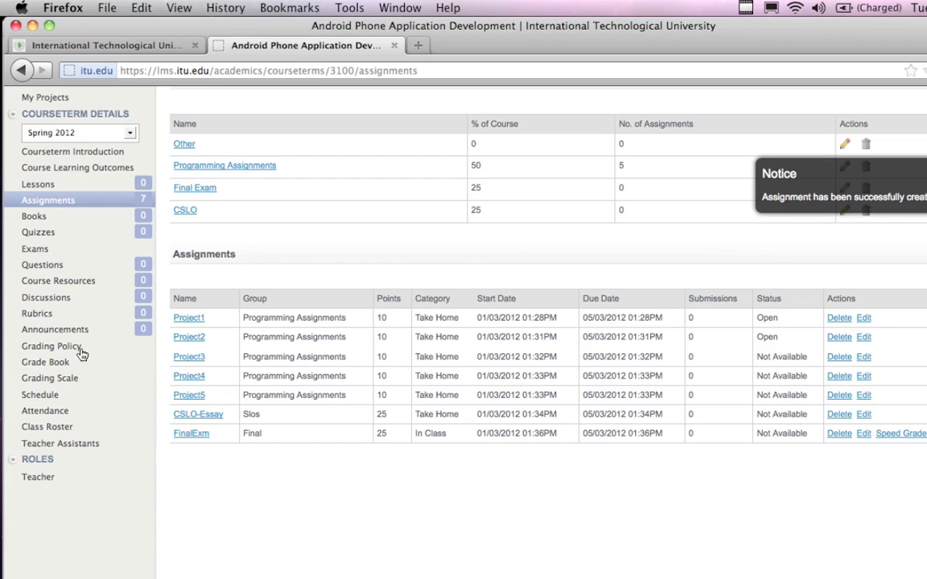
- Open the course's Grade Book and examine its weighted score columns and the grade choices available for the first listed student
left_click(53, 364)
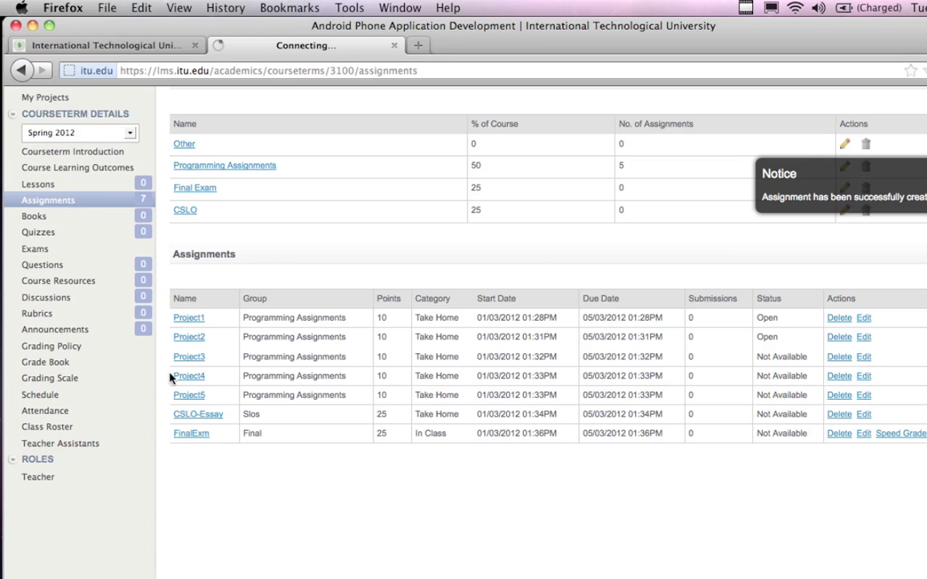
scroll(119, 369, "down", 3)
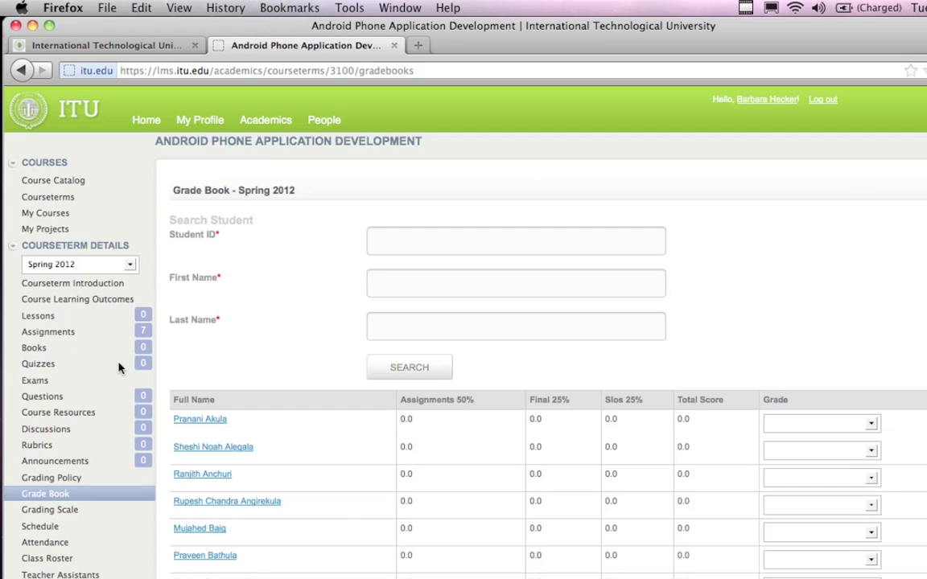
scroll(294, 370, "down", 5)
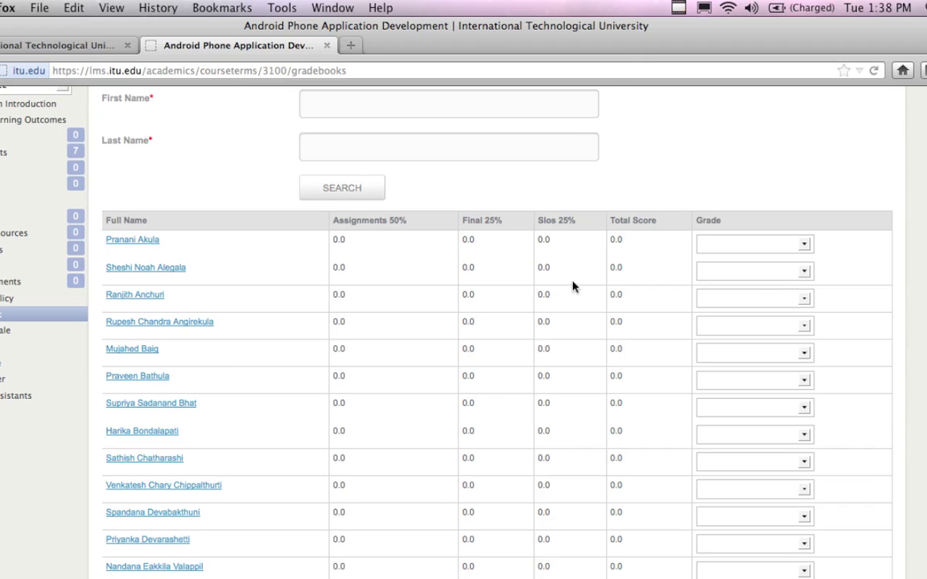
left_click(803, 247)
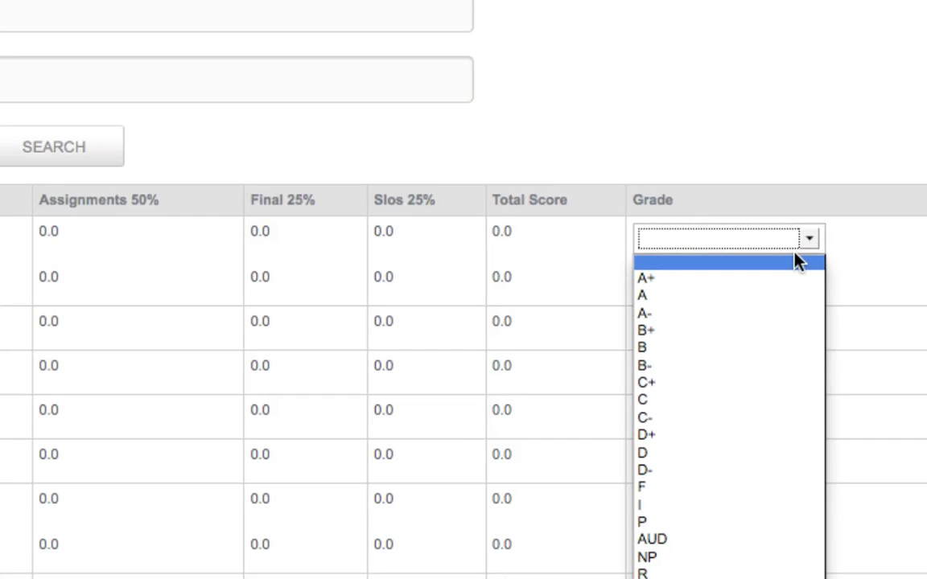
left_click(771, 159)
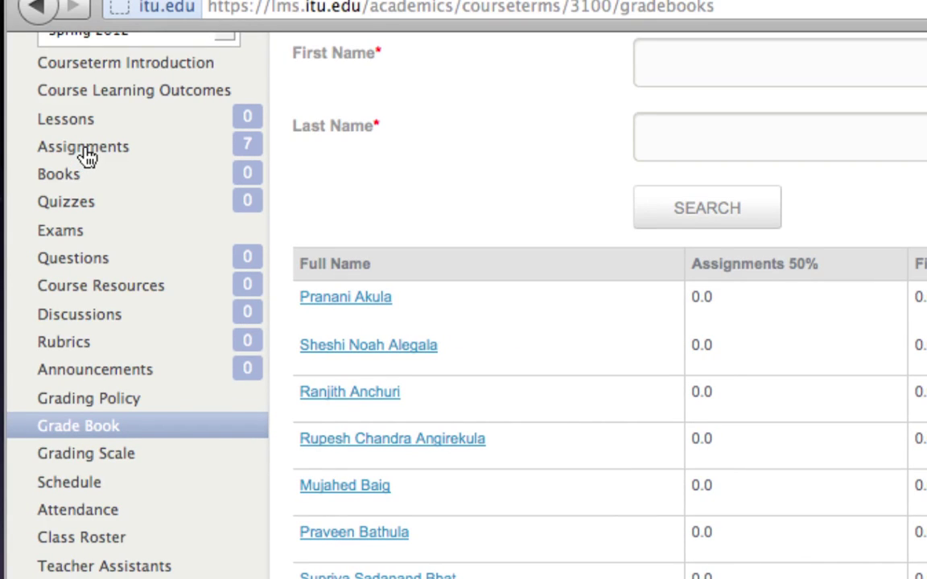
- Open the Speed Grader for the FinalExm assignment and give the first listed student a score of 25
left_click(85, 149)
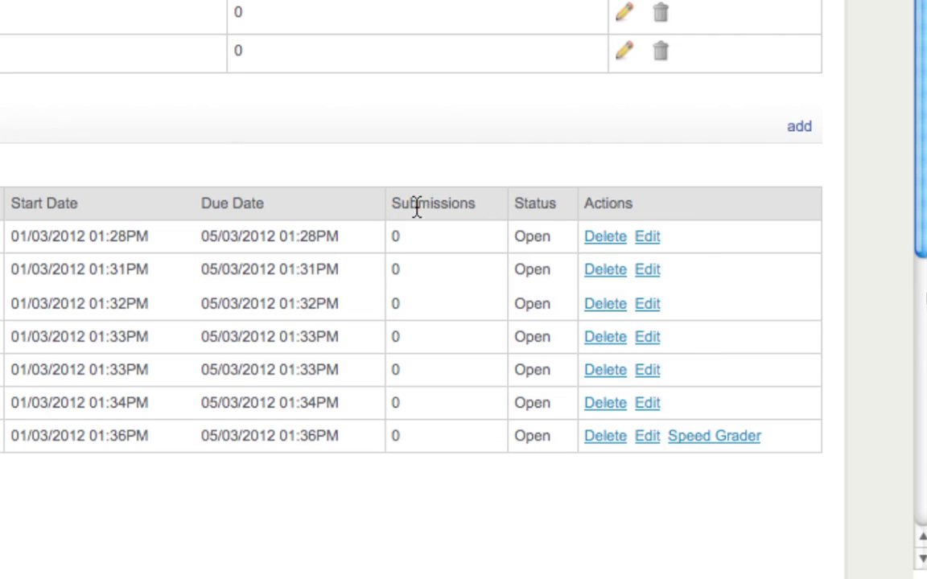
left_click_drag(395, 205, 480, 213)
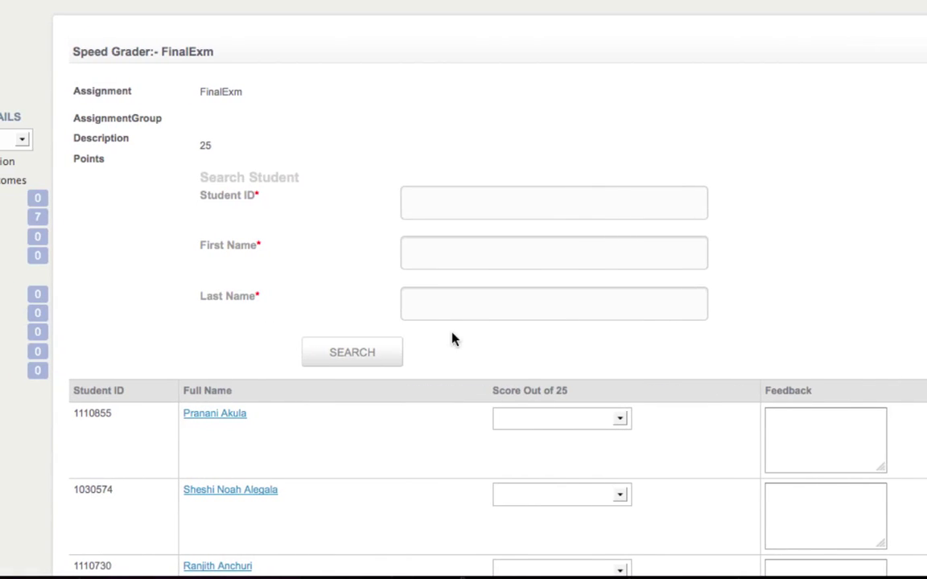
scroll(447, 292, "down", 3)
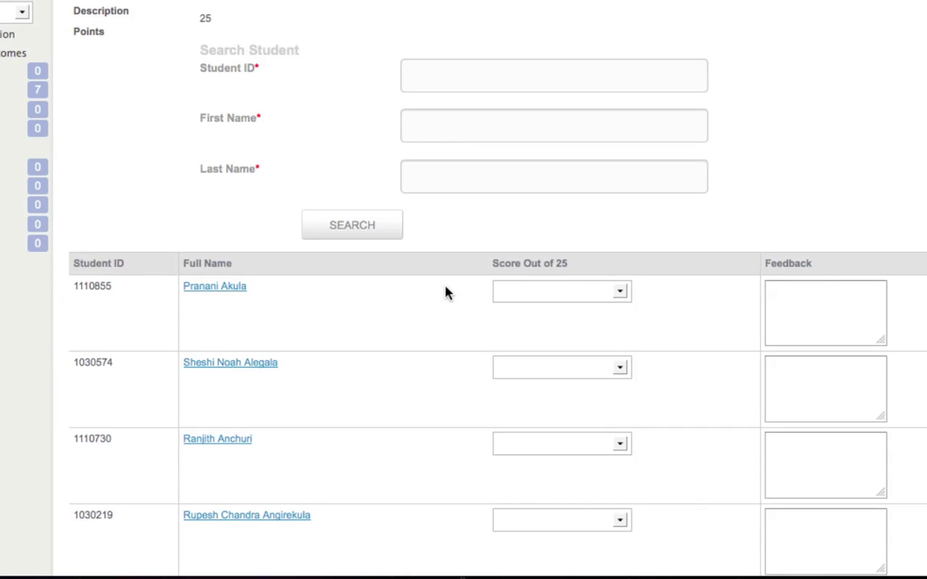
left_click(619, 293)
left_click_drag(624, 347, 617, 464)
left_click(539, 550)
left_click(660, 340)
- Add the feedback "Nice Job!" for the first listed student on FinalExm and save the scores
left_click(778, 315)
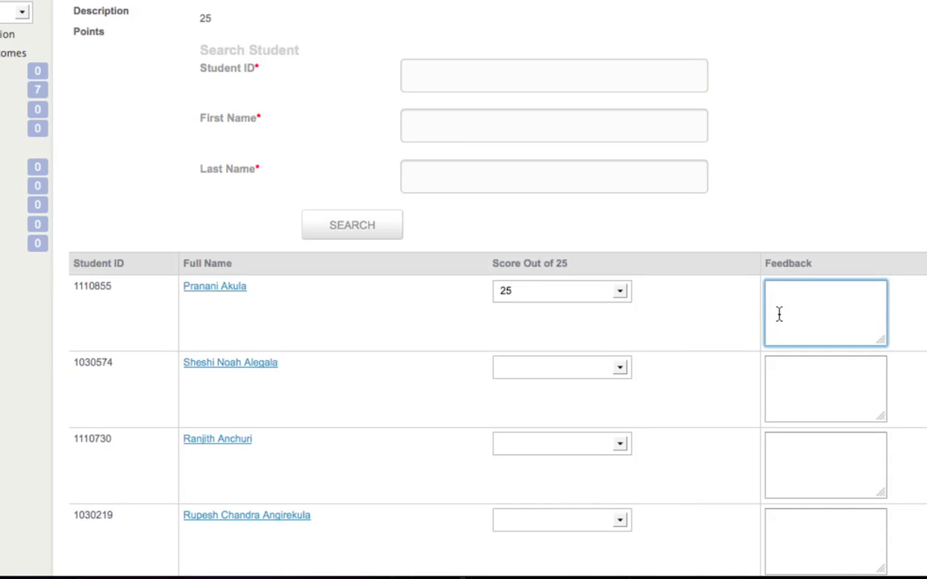
type("Nice Job!")
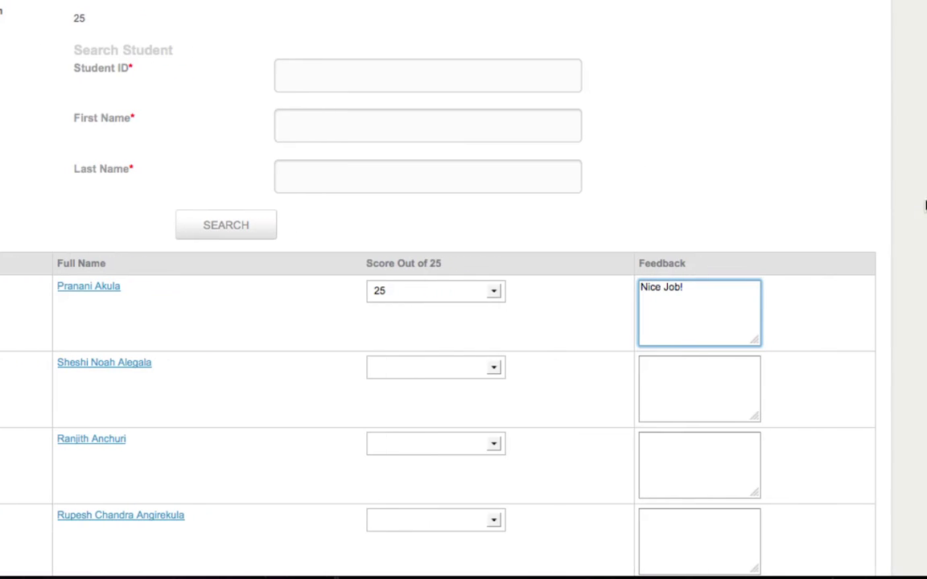
scroll(696, 234, "down", 6)
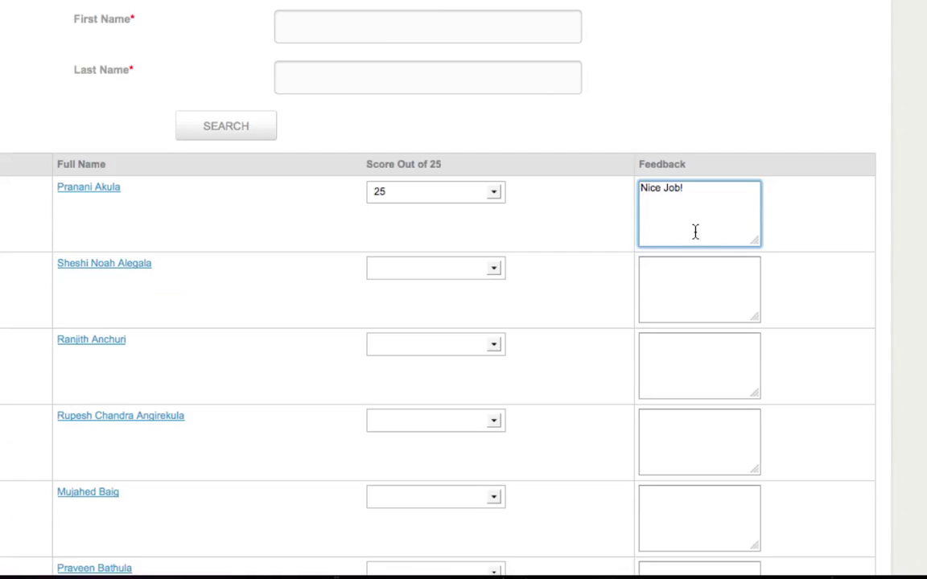
scroll(543, 369, "down", 20)
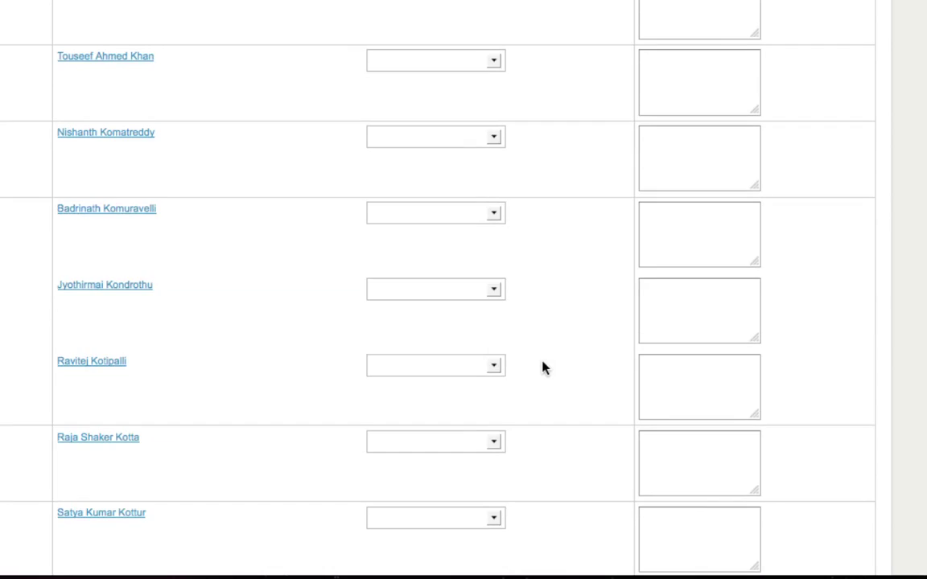
scroll(542, 369, "down", 20)
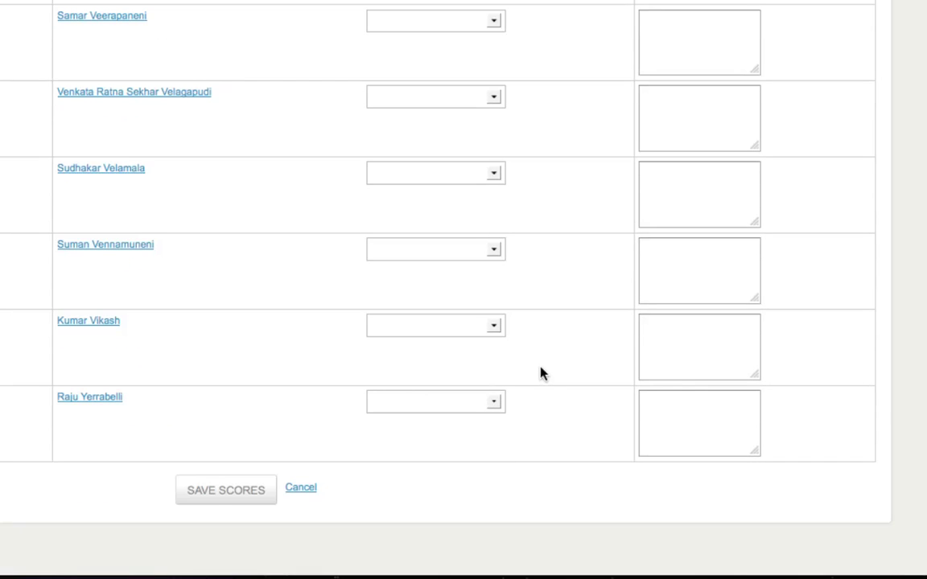
left_click(220, 494)
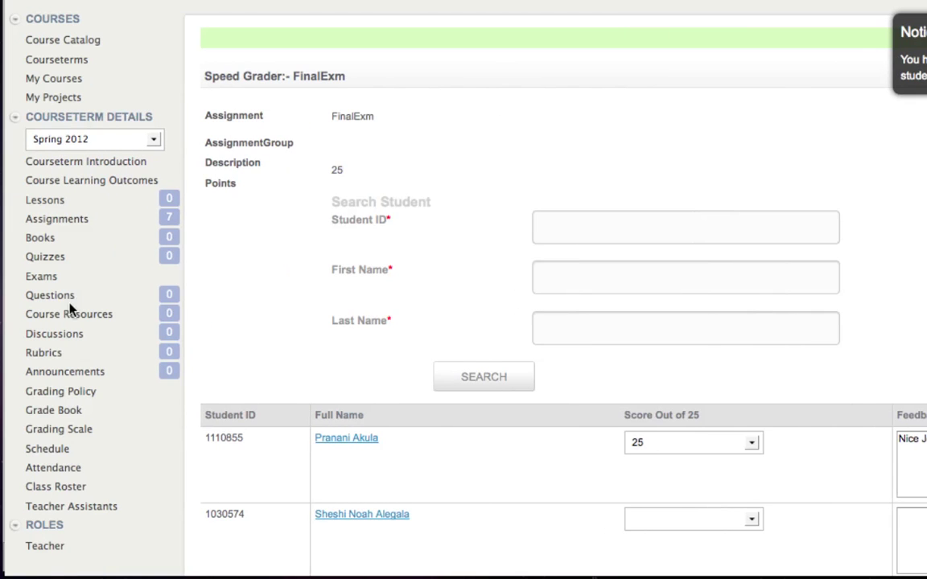
- Check the first listed student's total score and available letter grades in the Grade Book without assigning a grade
left_click(50, 428)
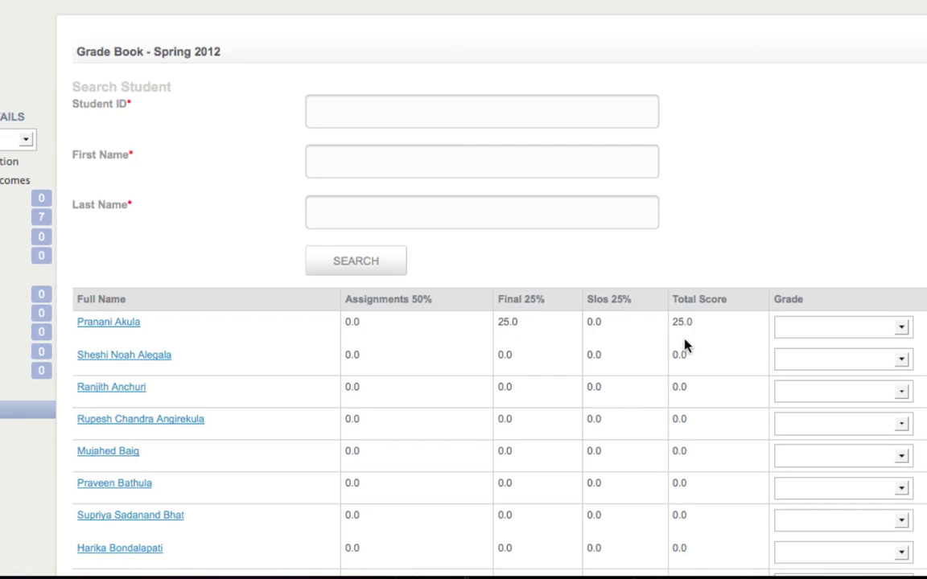
left_click_drag(673, 303, 734, 306)
left_click_drag(674, 322, 688, 323)
left_click(904, 326)
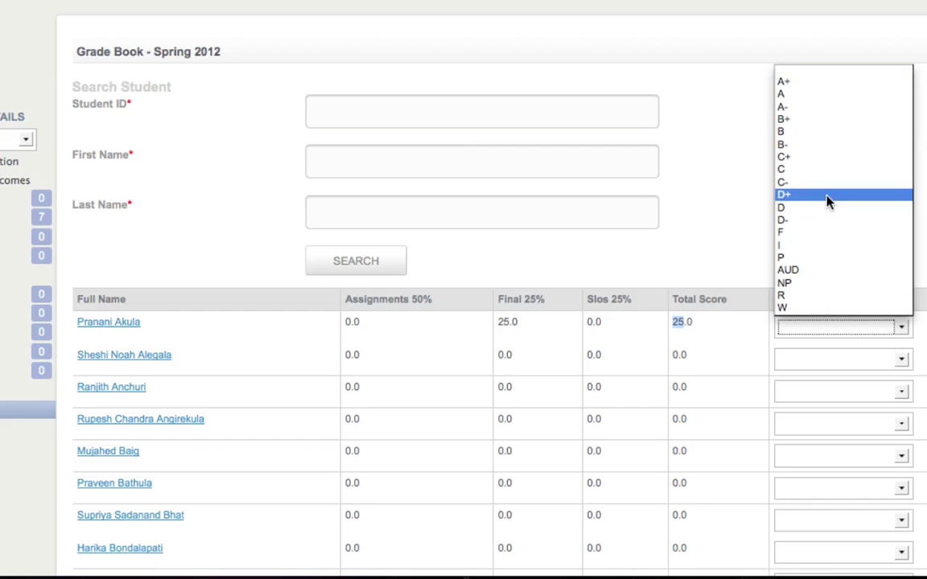
left_click(740, 235)
left_click(742, 236)
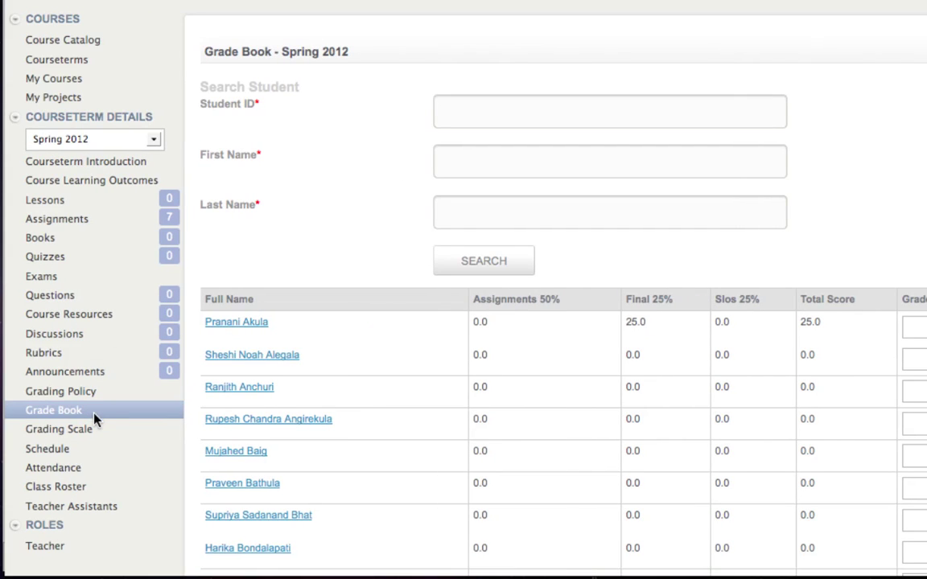
- Set the first listed student's FinalExm score to 0 in the Speed Grader and save the scores
left_click(61, 226)
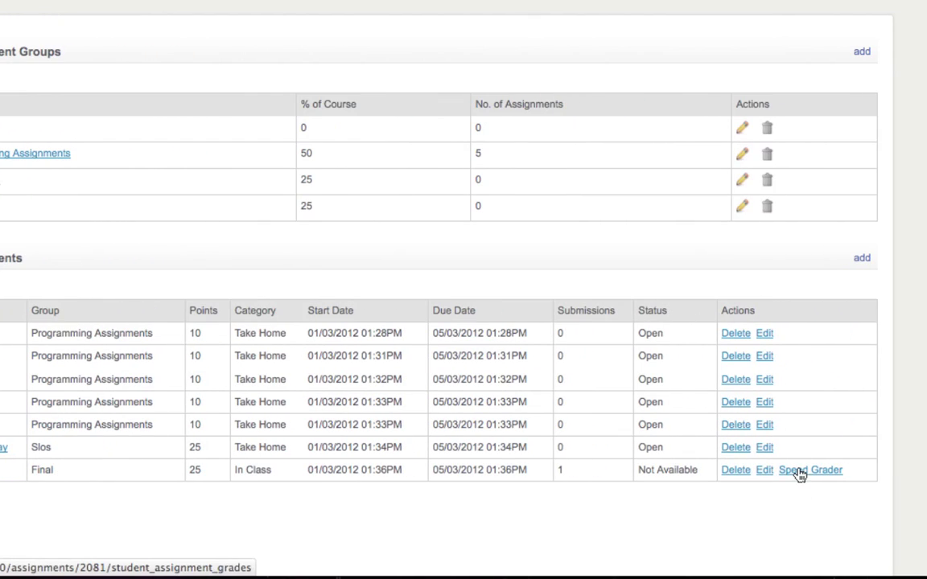
left_click(795, 474)
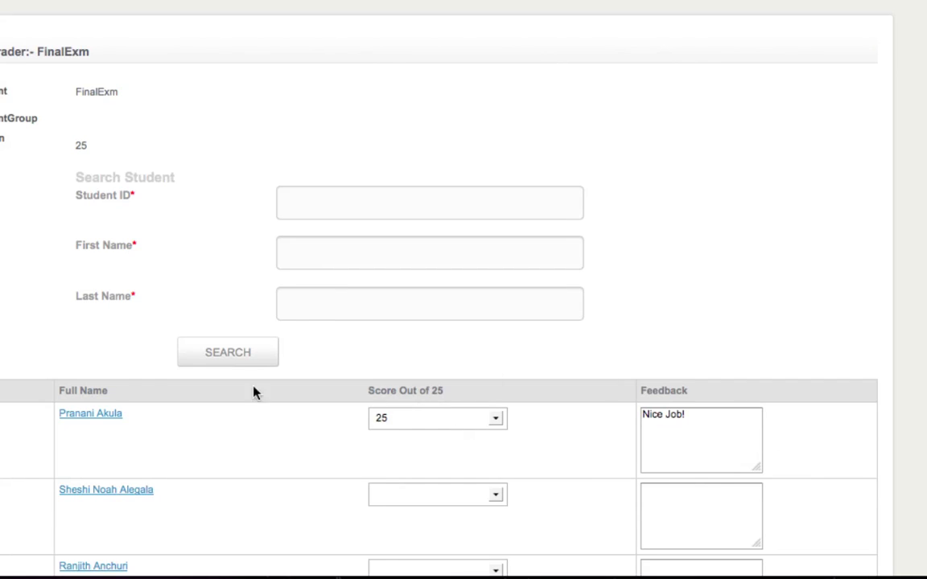
left_click(631, 418)
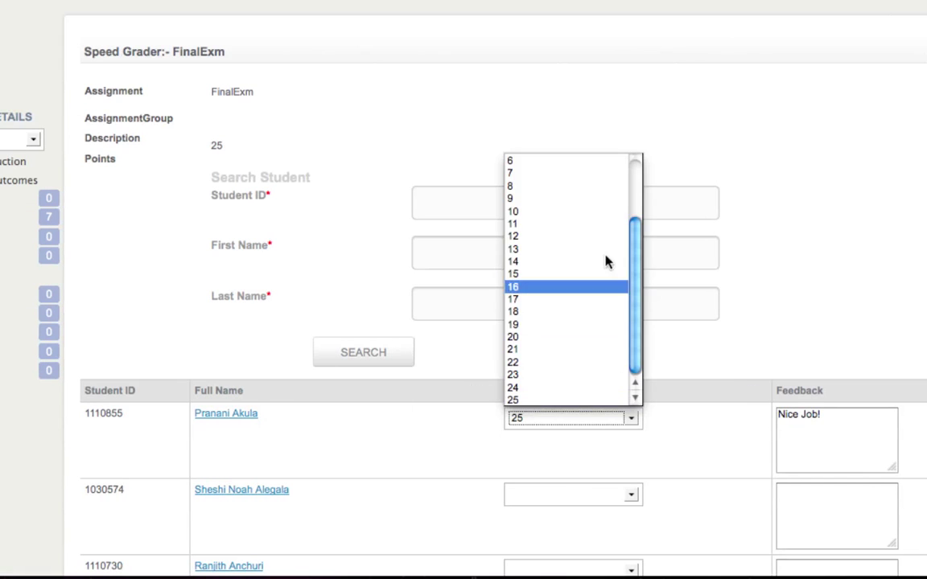
scroll(611, 218, "up", 2)
left_click(556, 171)
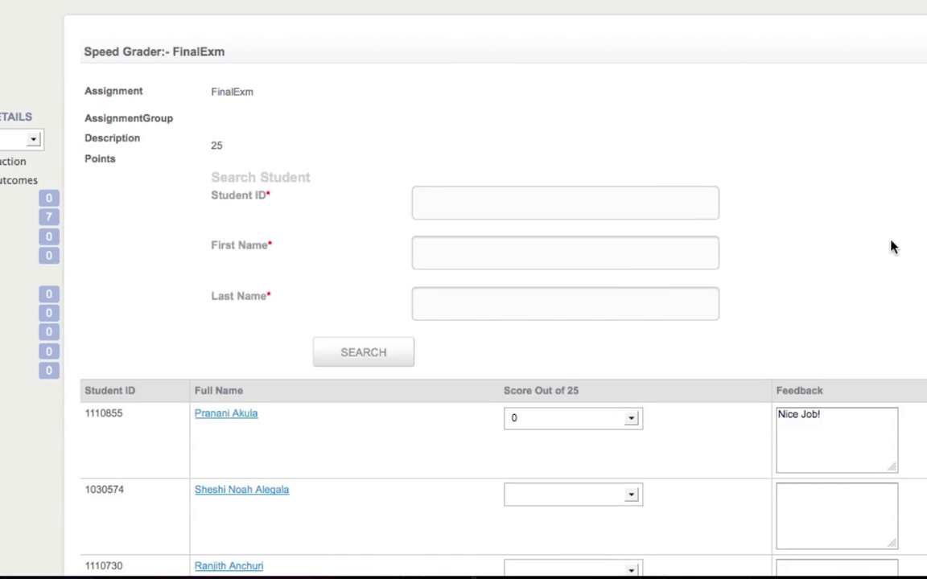
scroll(704, 326, "down", 15)
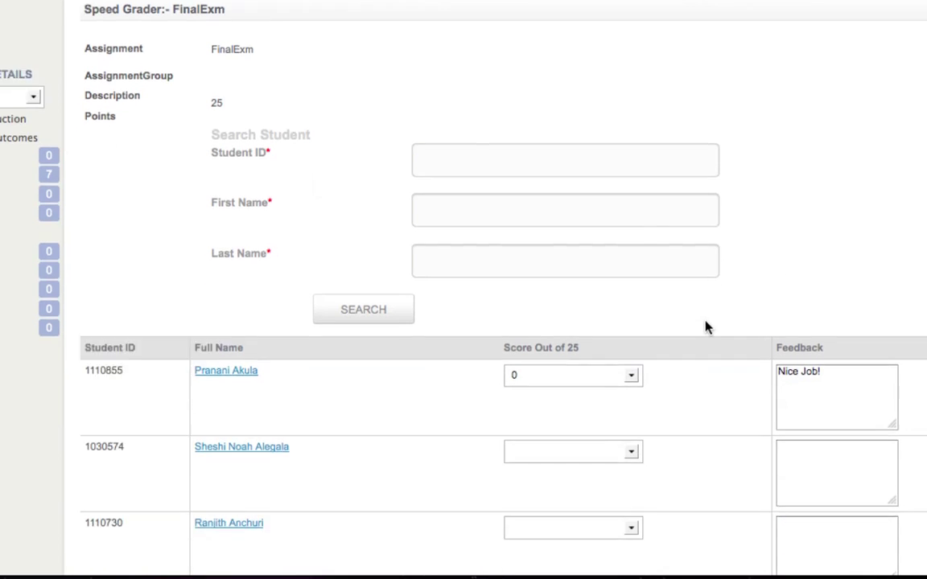
scroll(704, 329, "down", 20)
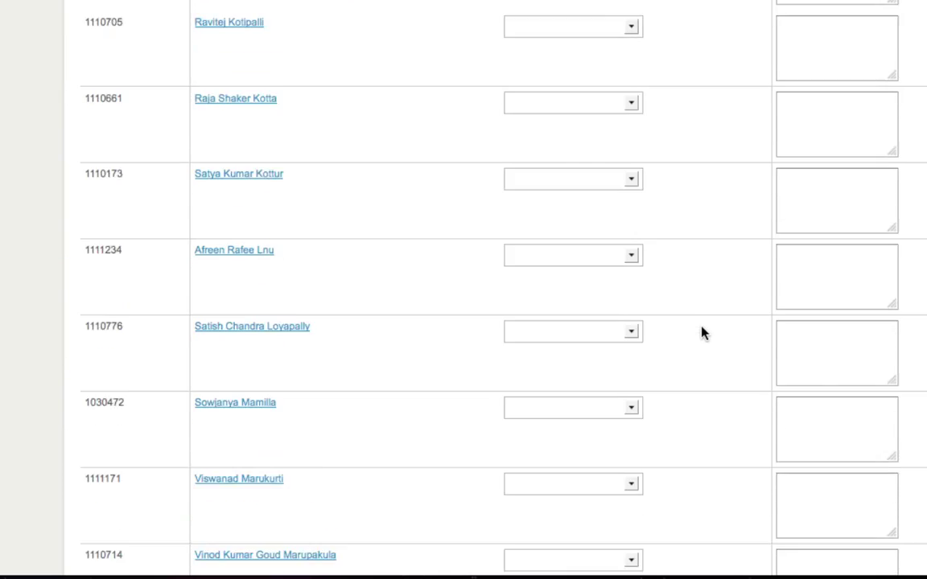
scroll(701, 335, "down", 15)
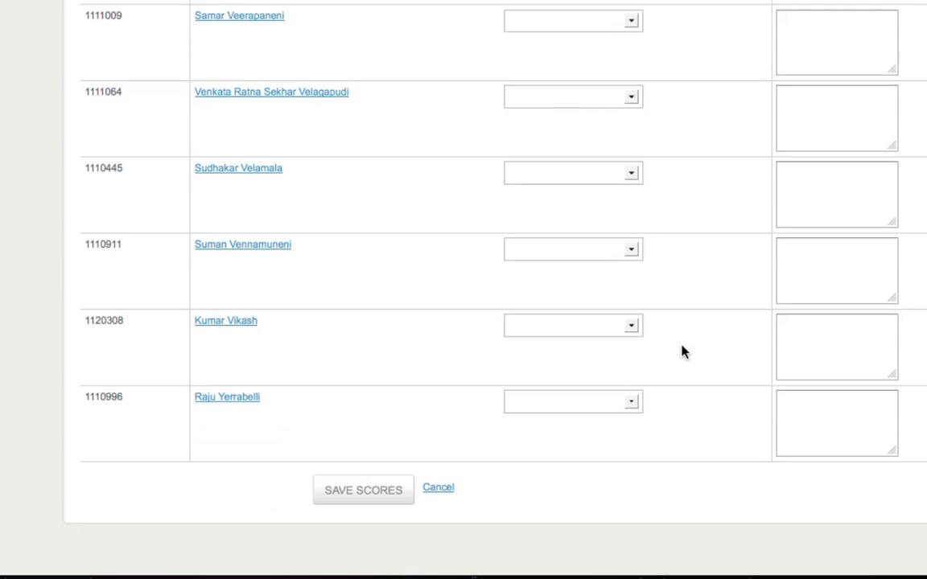
left_click(366, 491)
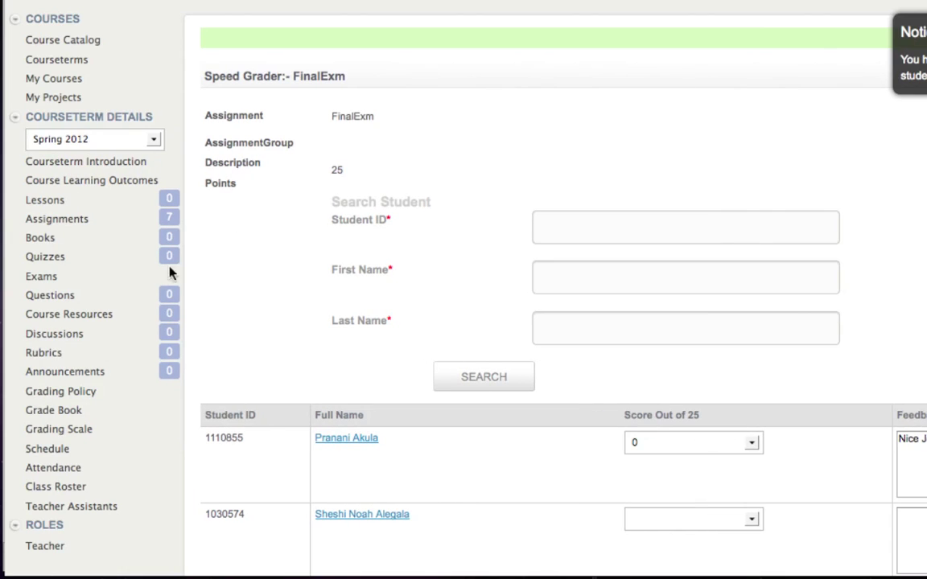
- Check the first listed student's Final score in the Grade Book
left_click(77, 418)
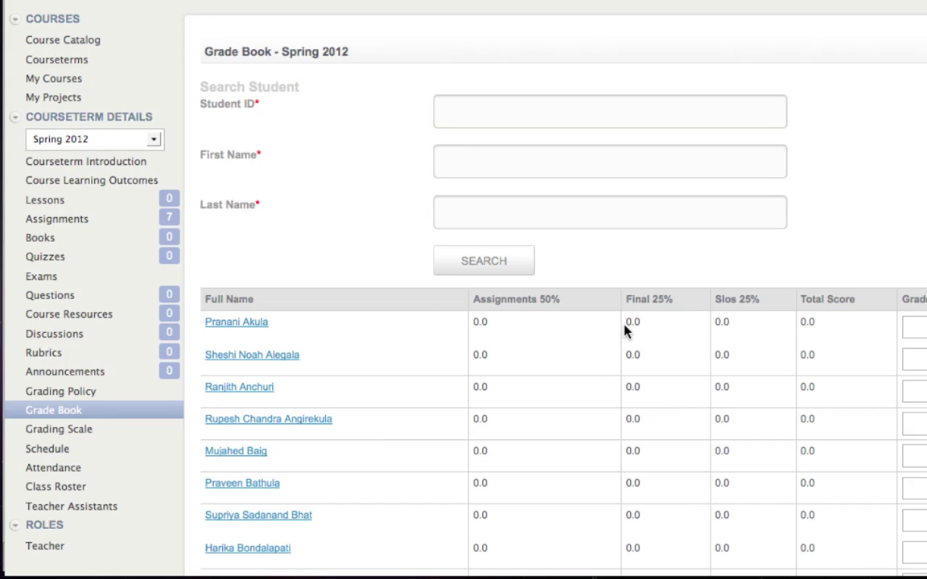
left_click_drag(629, 326, 641, 323)
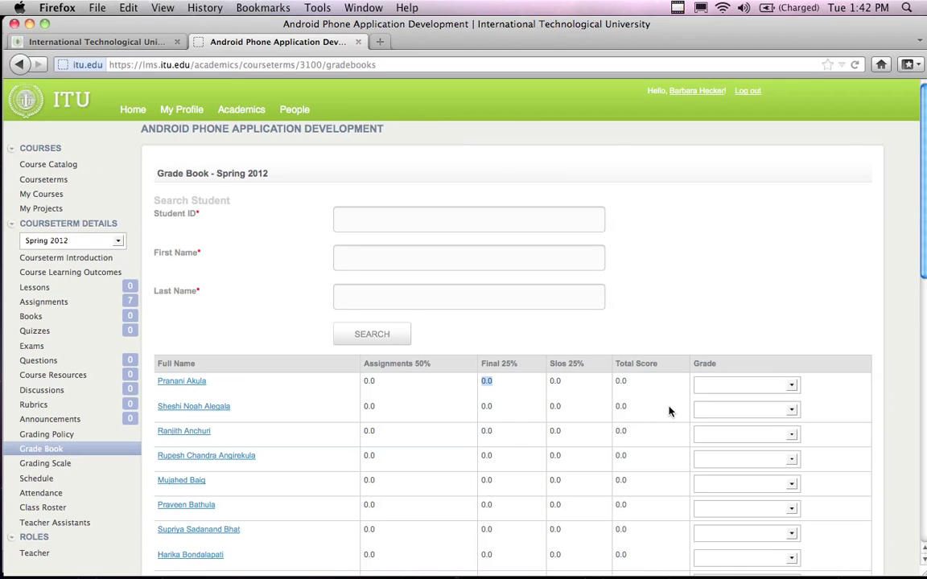
- Review the course's grading policies and its assignments page
scroll(637, 393, "down", 3)
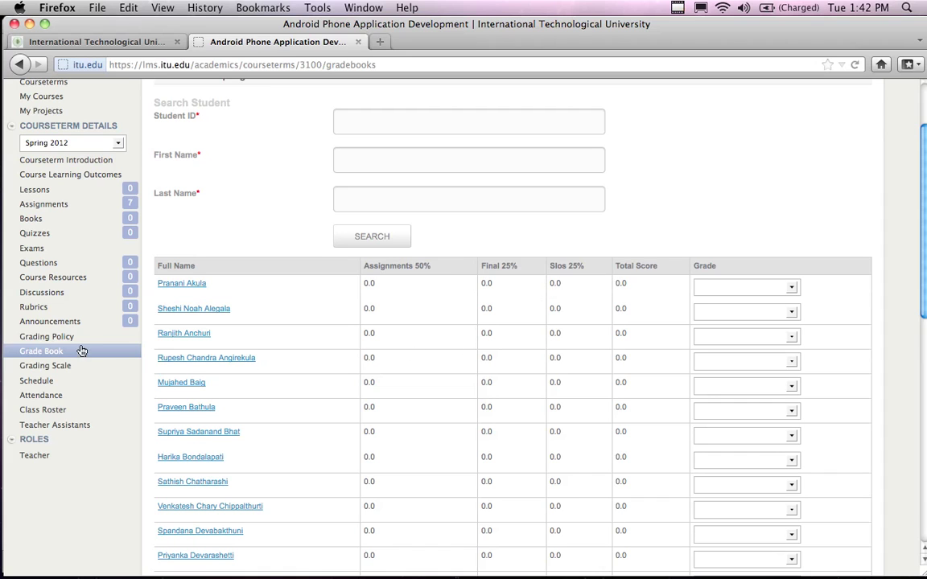
left_click(58, 337)
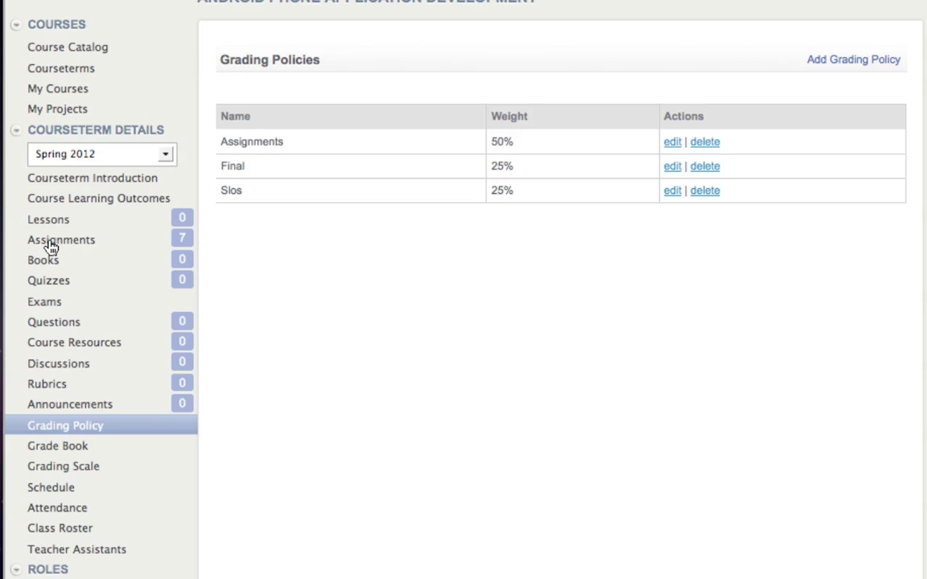
left_click(50, 244)
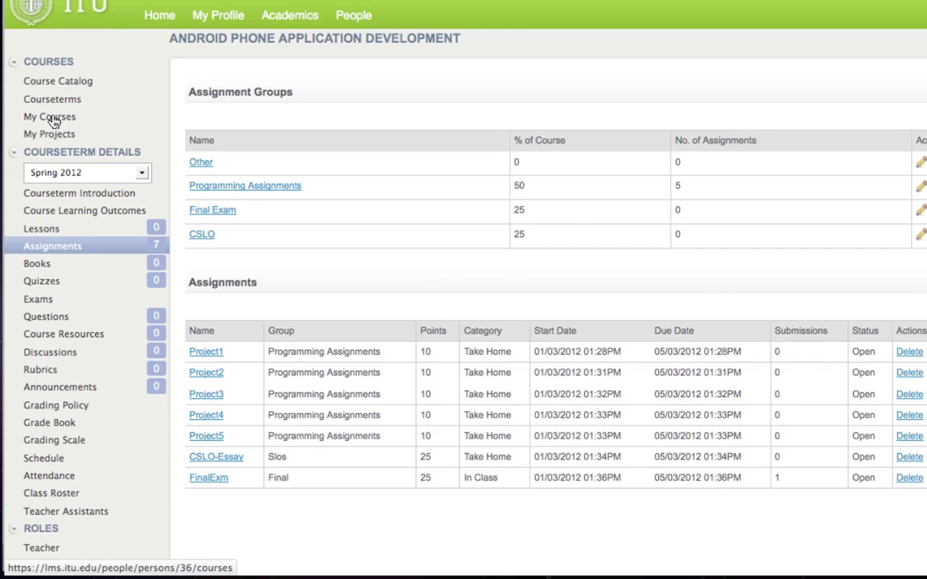
- Open the Spring 2012 Oo Programming With Java course and review its grading policies and assignments page
left_click(50, 117)
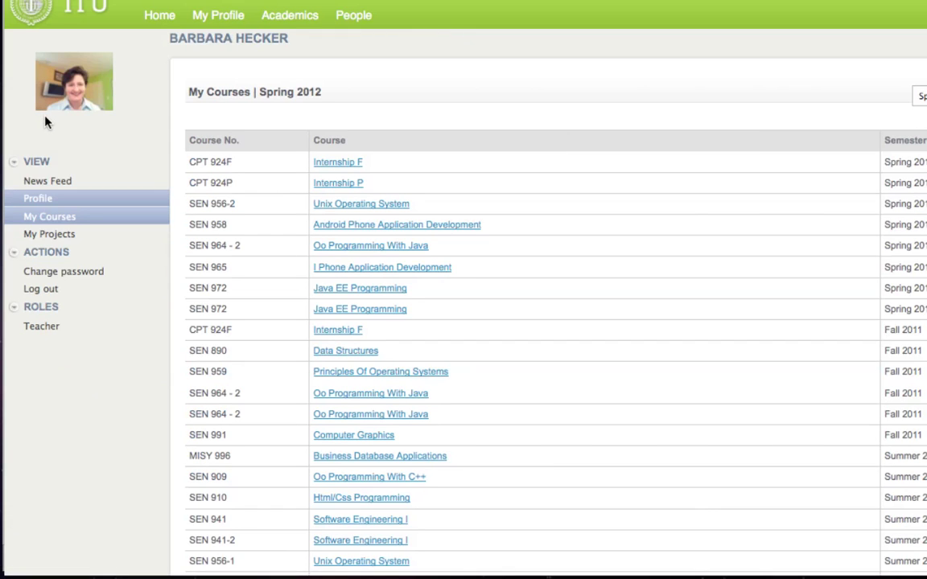
left_click(363, 250)
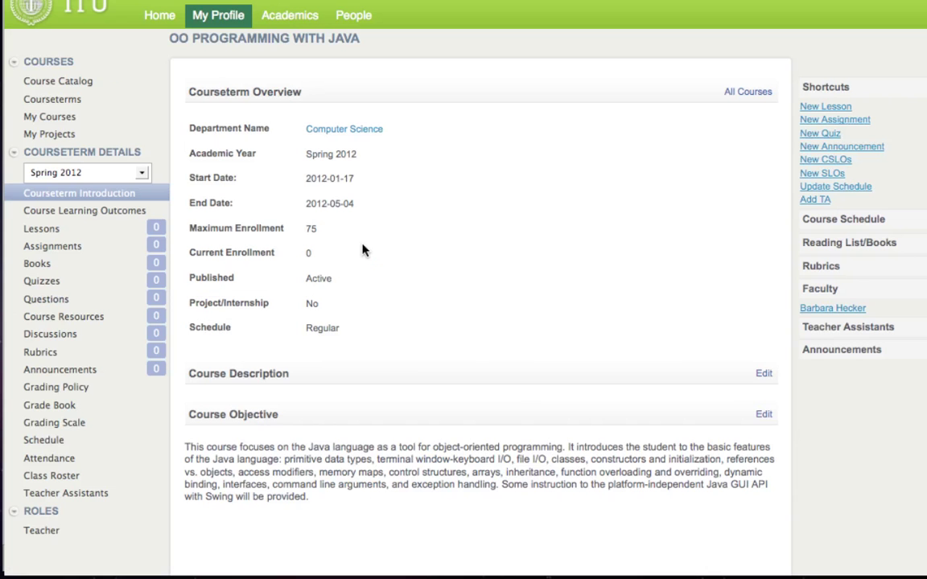
left_click(56, 412)
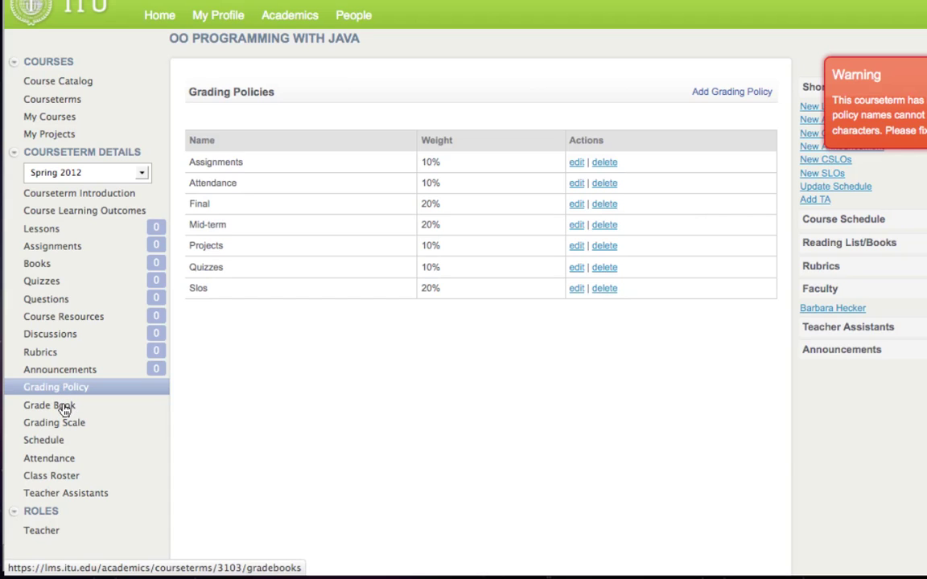
left_click(68, 251)
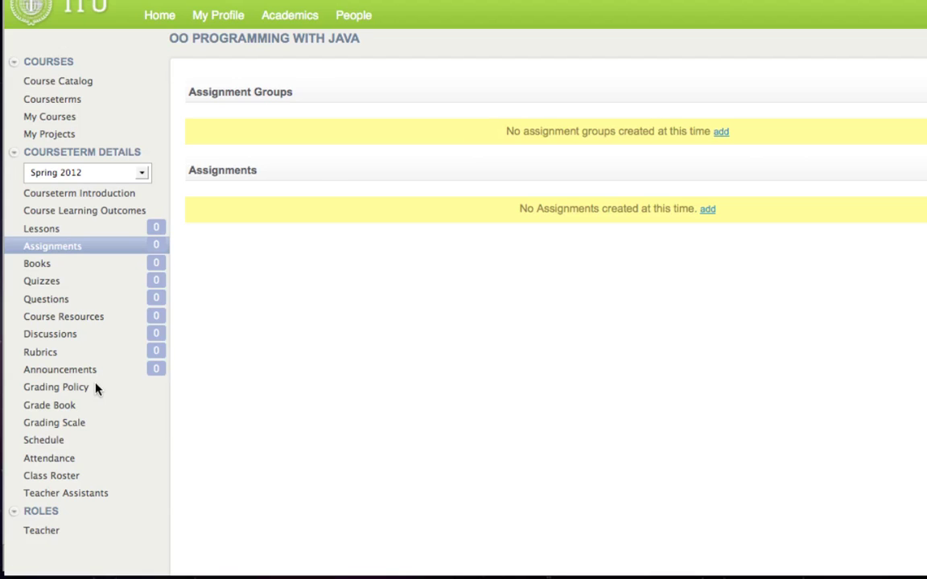
- Open the assignments of the first Fall 2011 Oo Programming With Java course in My Courses
left_click(58, 123)
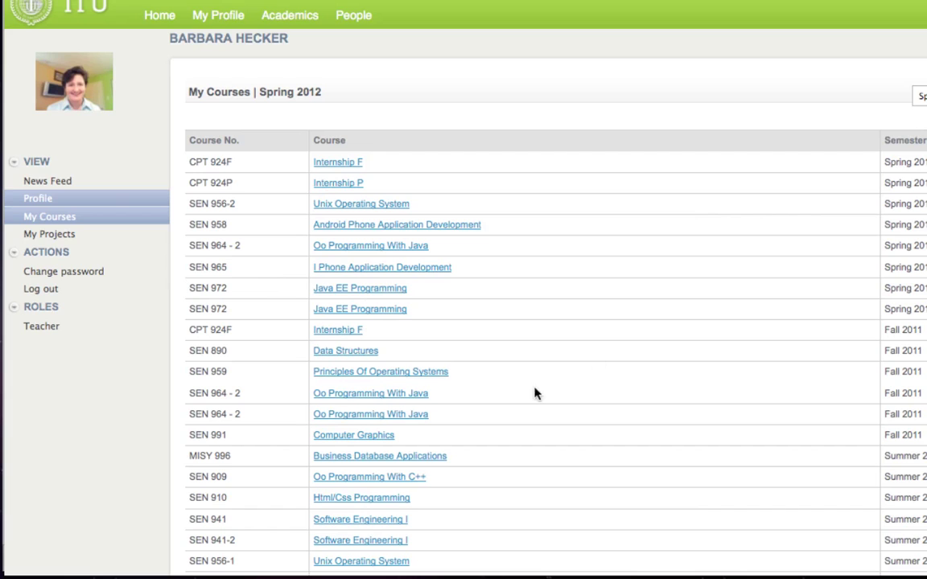
left_click(362, 399)
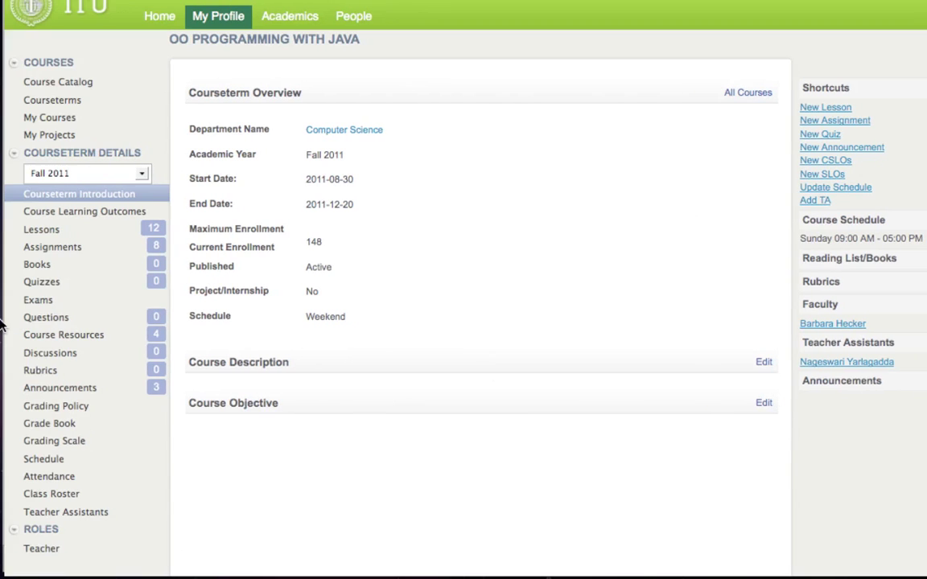
left_click(68, 250)
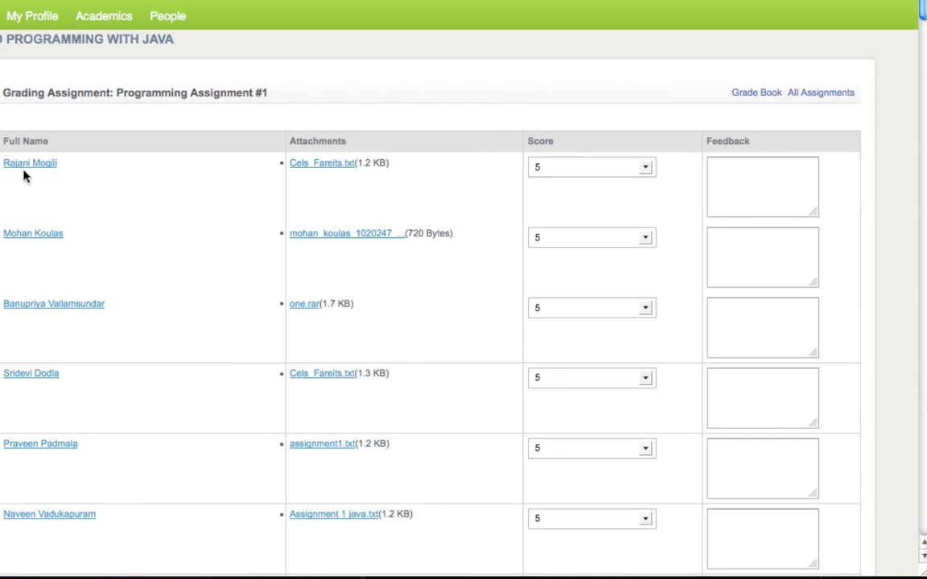
- View the first listed student's attachment for Programming Assignment #1, and return to the course's assignments page
left_click(397, 166)
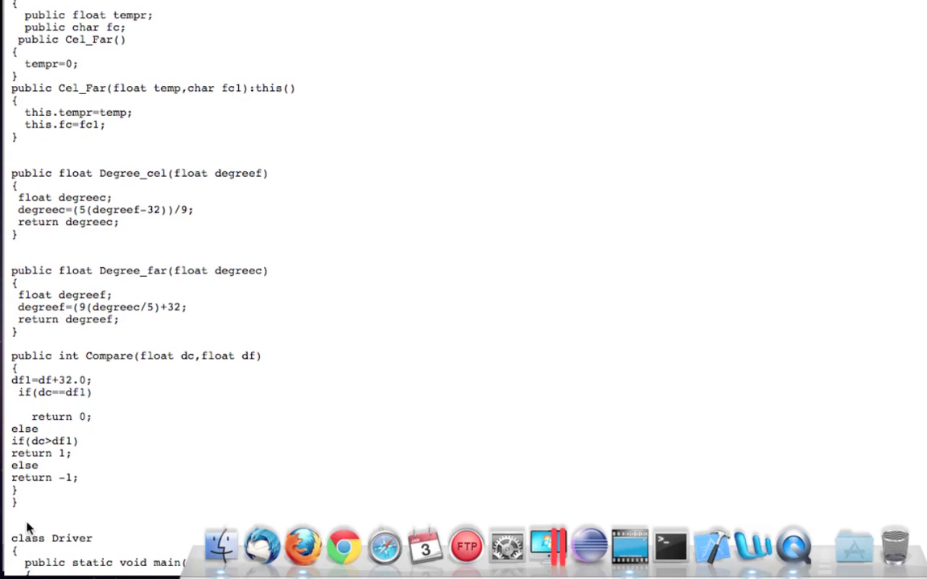
left_click(24, 77)
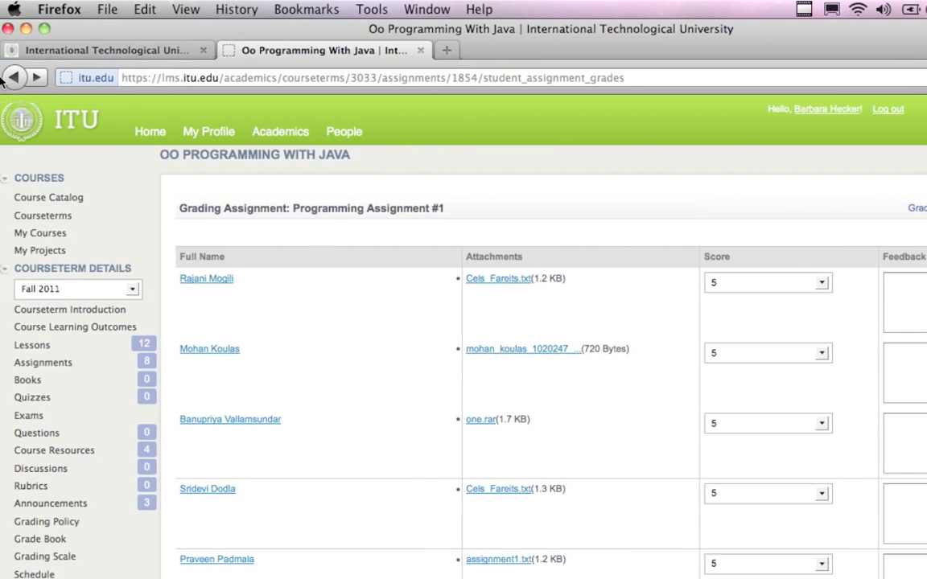
left_click(3, 78)
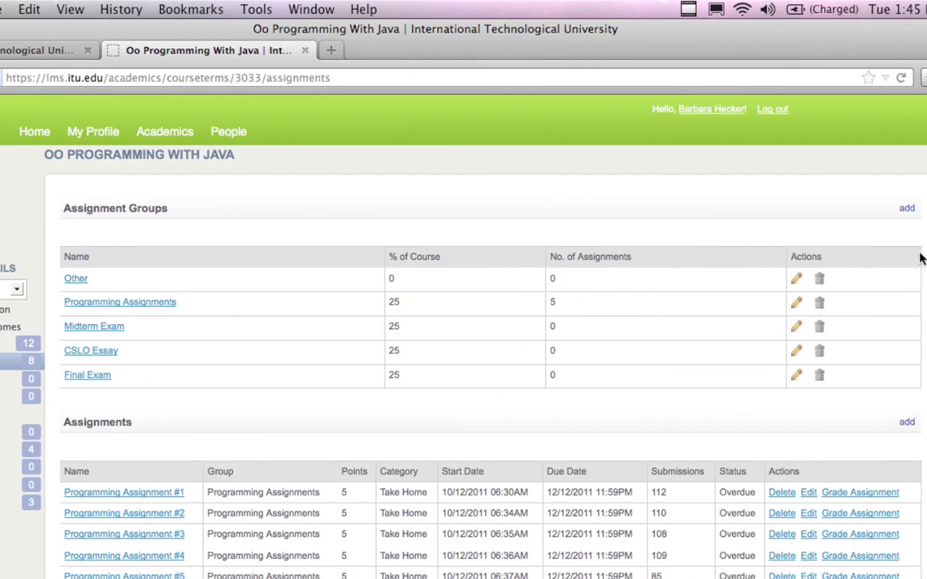
- Examine the Fall 2011 course's assignment groups with their course percentages, and its assignments' points, submissions, status and grading actions
scroll(849, 290, "down", 5)
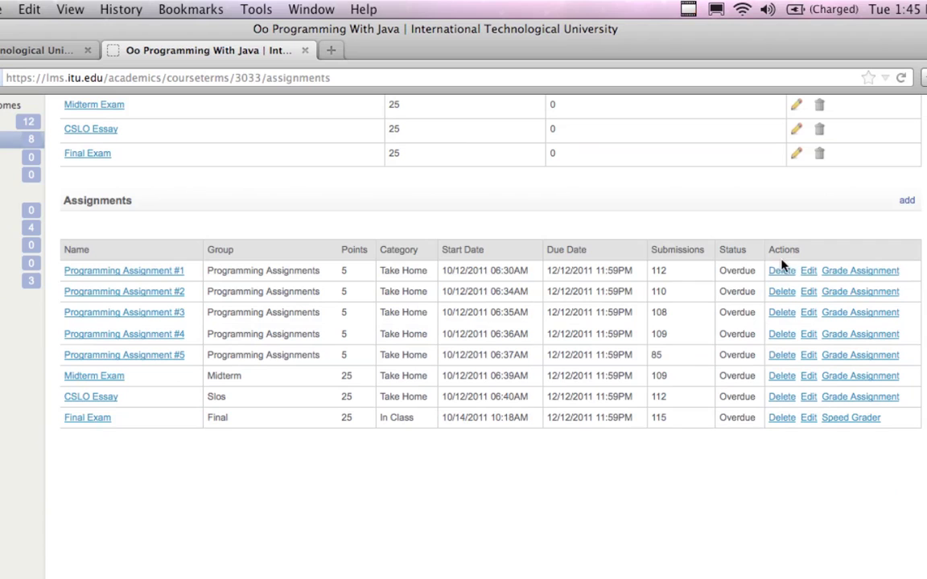
left_click_drag(721, 249, 747, 251)
double_click(663, 418)
scroll(640, 223, "up", 3)
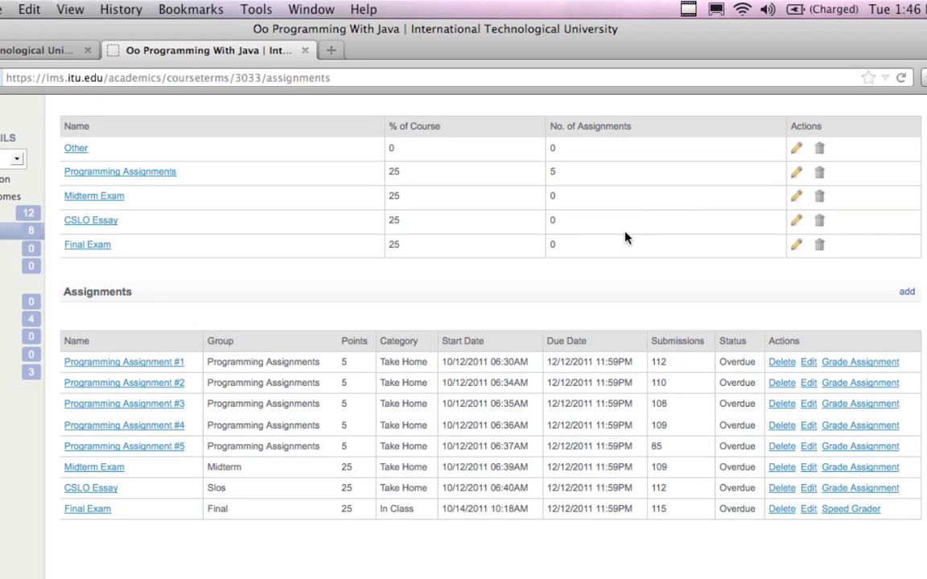
scroll(306, 166, "up", 1)
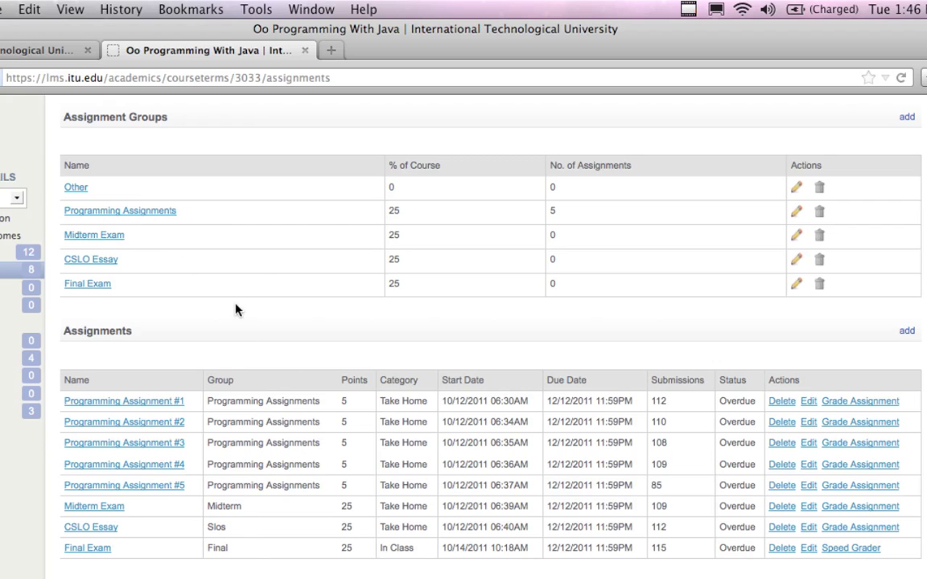
scroll(236, 310, "down", 3)
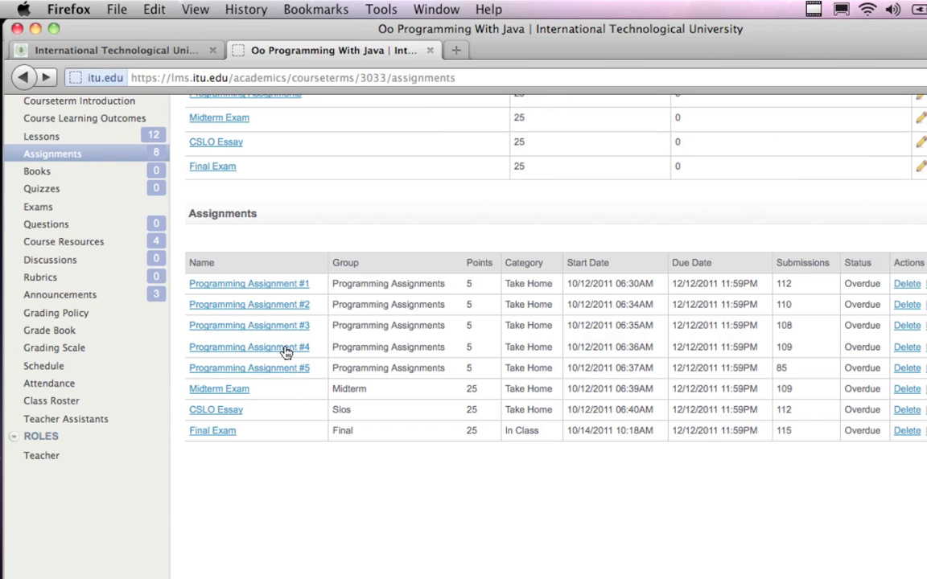
scroll(285, 351, "up", 5)
scroll(282, 351, "down", 1)
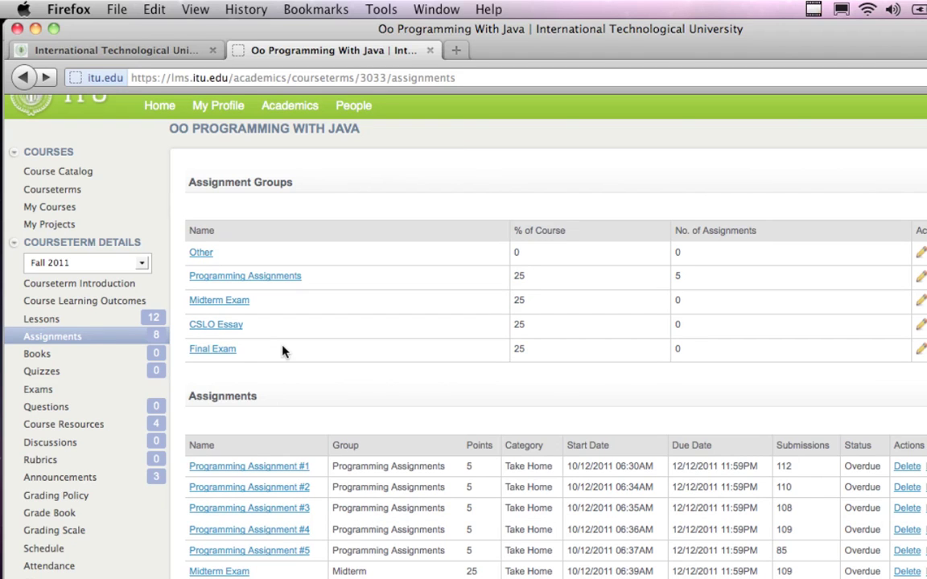
scroll(270, 351, "down", 1)
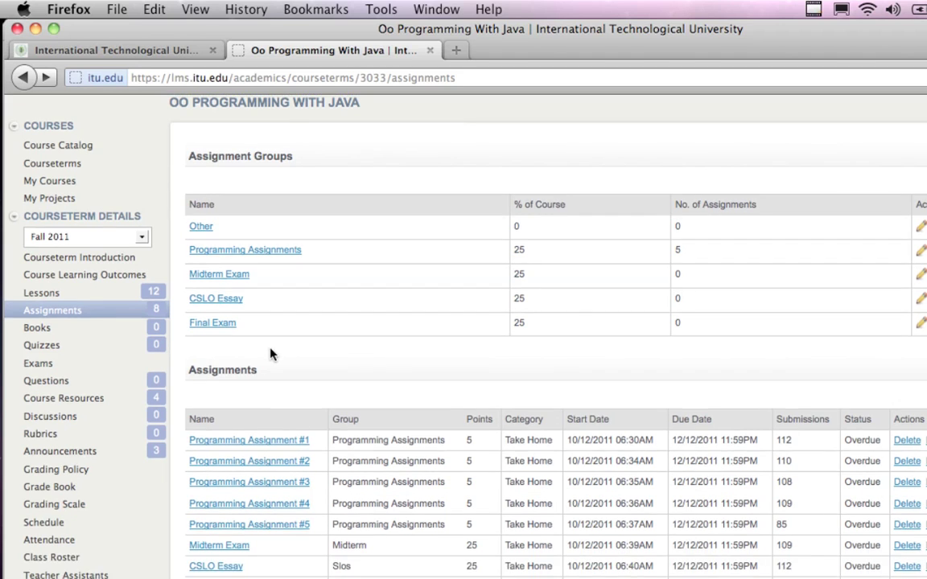
scroll(271, 353, "down", 2)
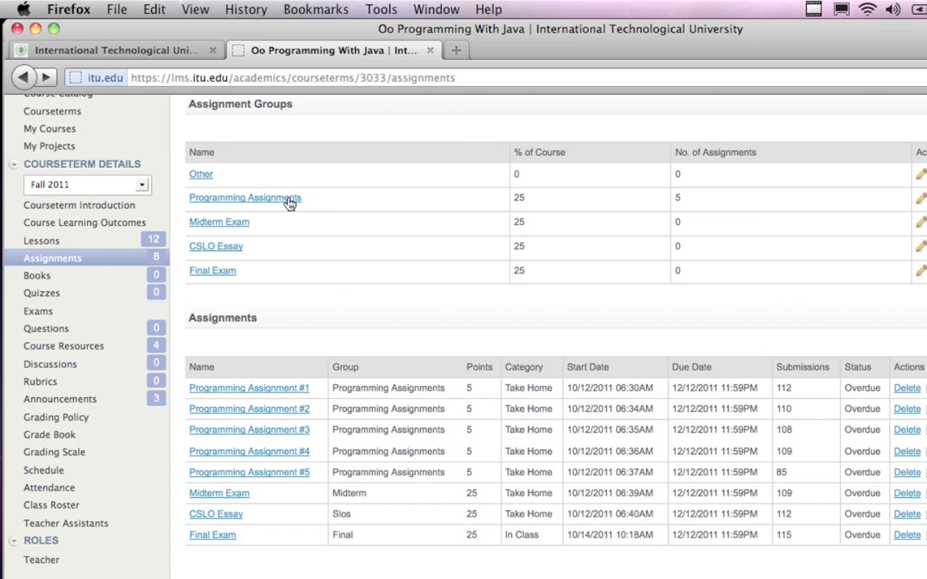
- Review the Fall 2011 Grade Book's scores and grades, and check the first listed student's letter-grade options without changing the grade
left_click(50, 436)
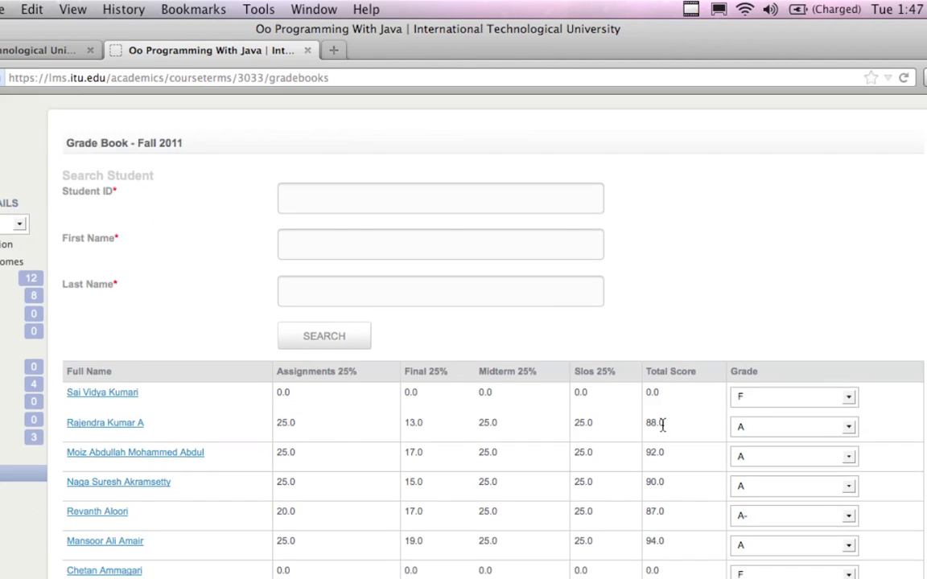
scroll(663, 423, "down", 5)
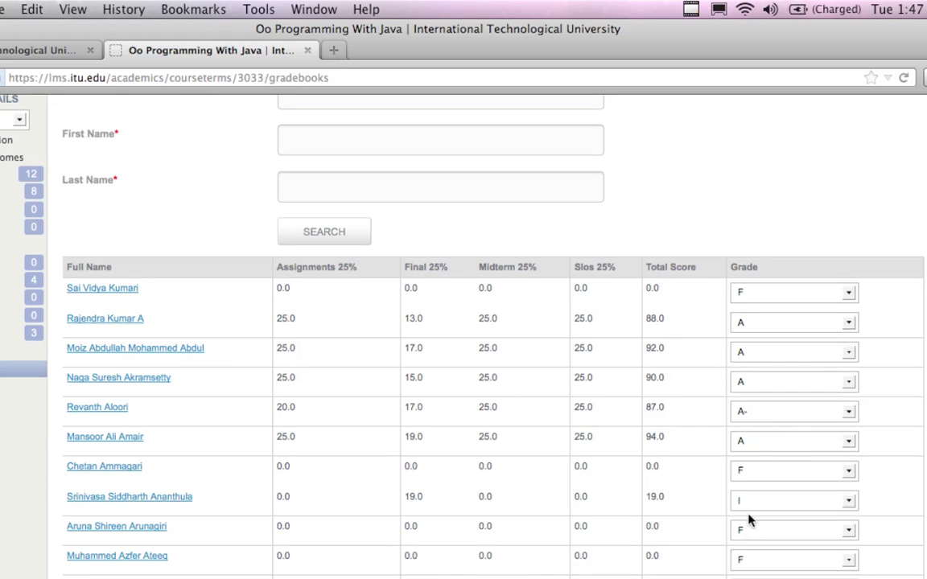
scroll(571, 360, "down", 2)
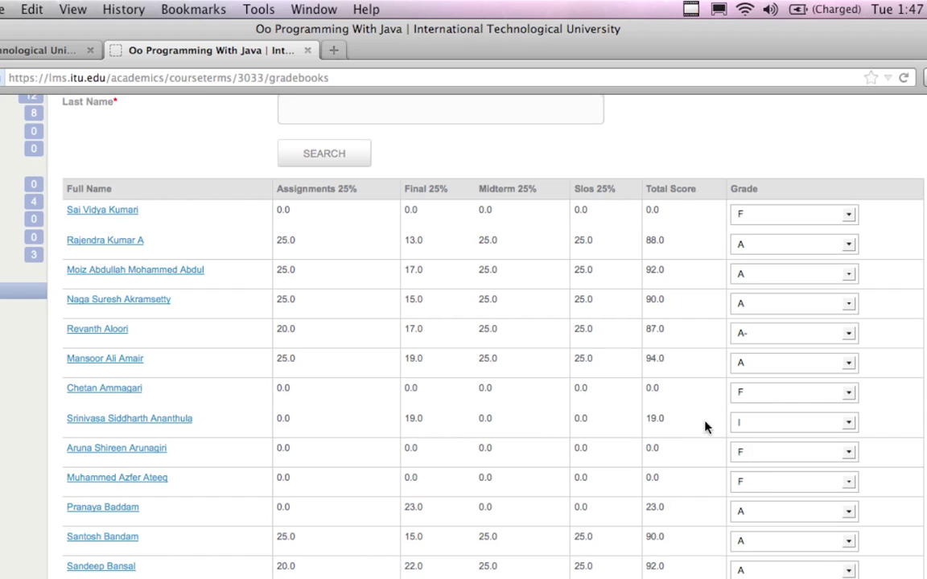
scroll(652, 338, "up", 2)
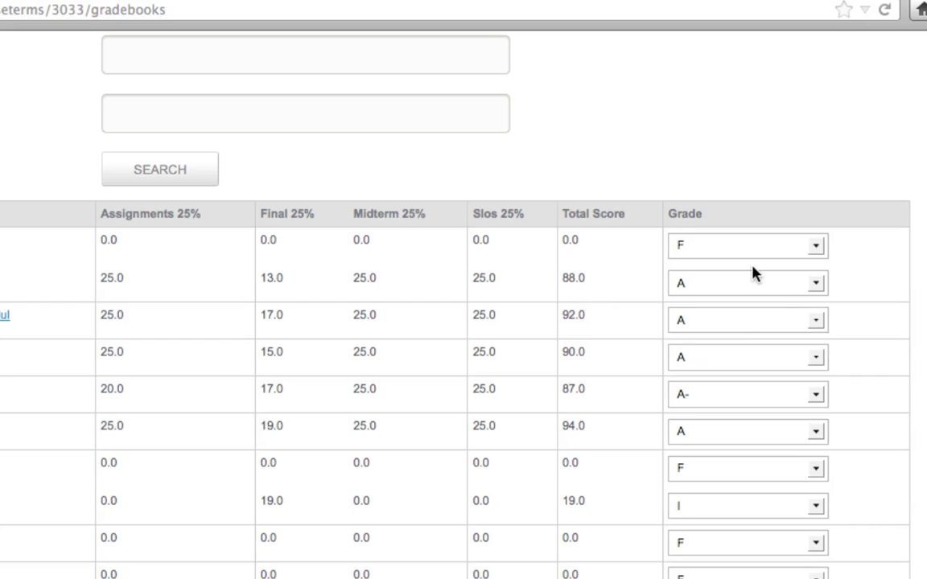
left_click(812, 246)
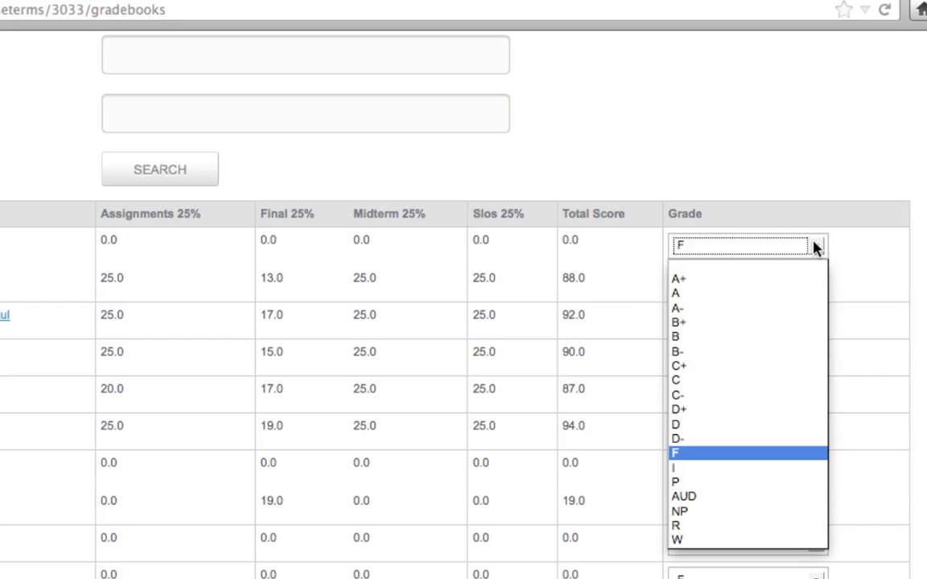
left_click(808, 177)
- Log out of the ITU learning management system
scroll(596, 173, "up", 3)
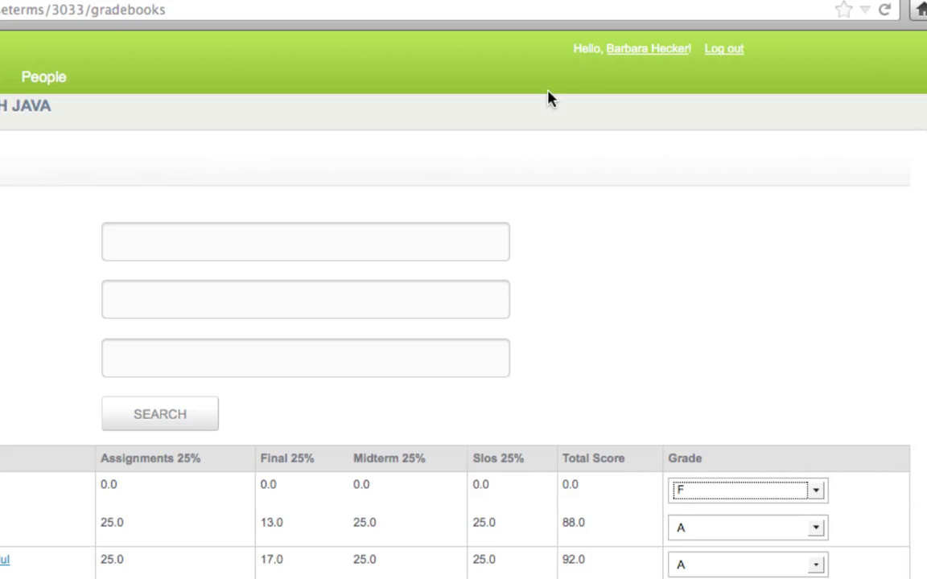
left_click(729, 54)
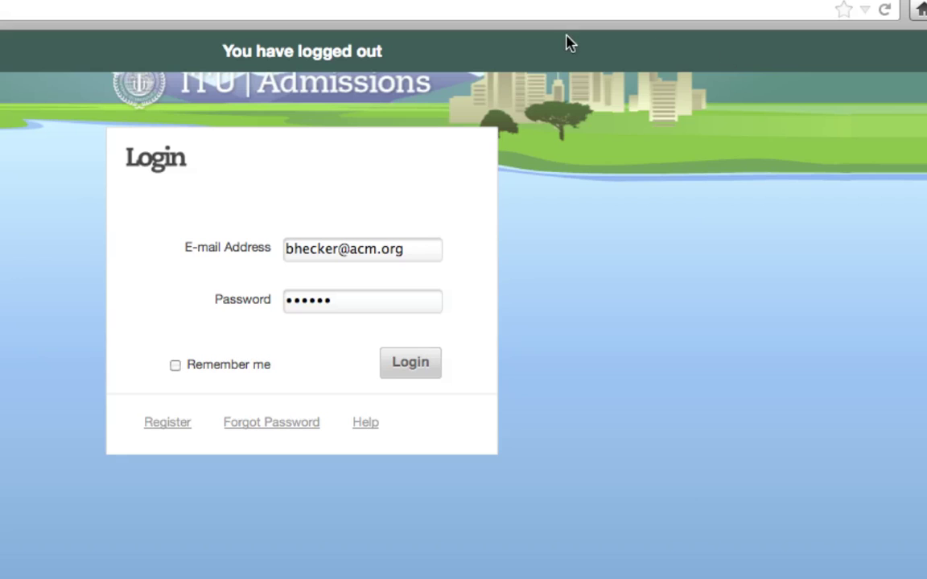